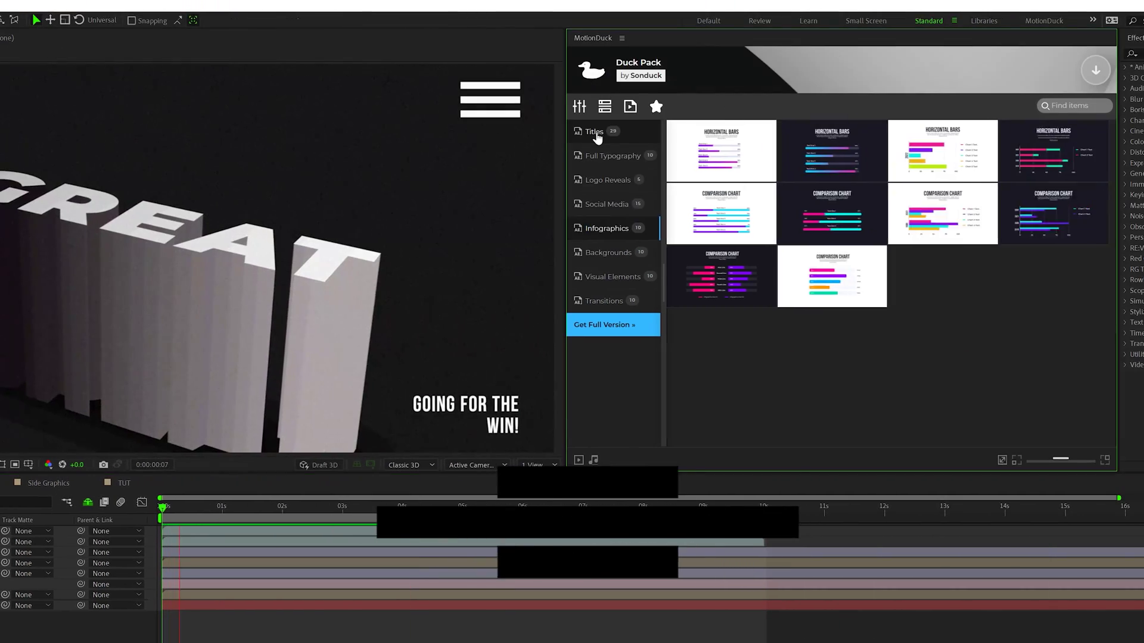
- Browse the MotionDuck Titles, Full Typography, Logo Reveals, Social Media and Backgrounds categories
click(943, 132)
click(929, 156)
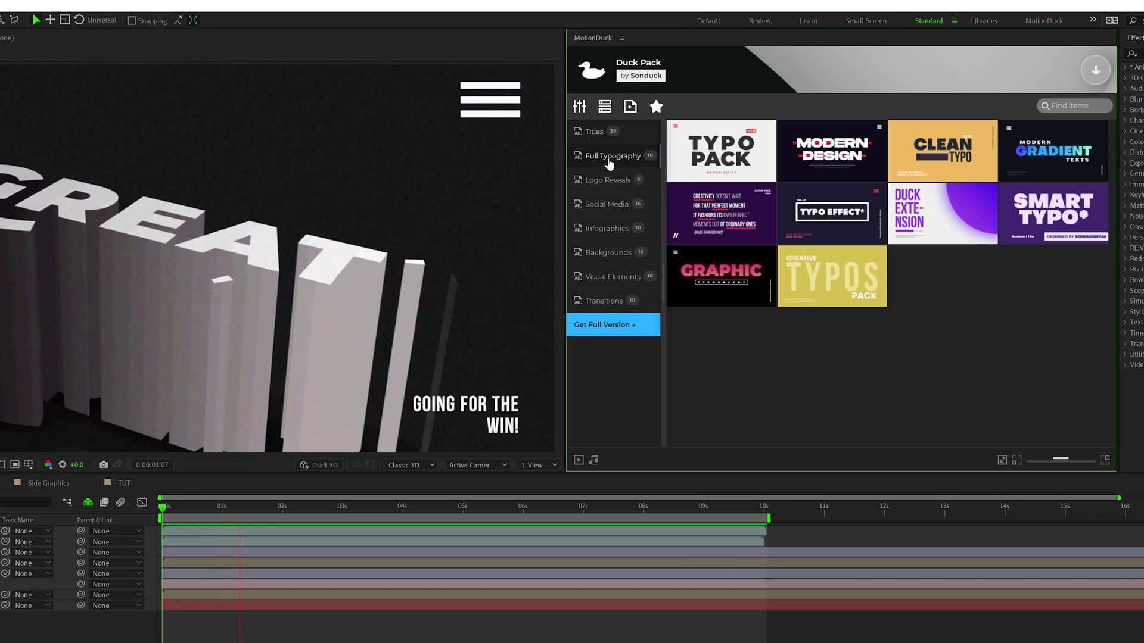
click(607, 181)
click(607, 204)
click(608, 252)
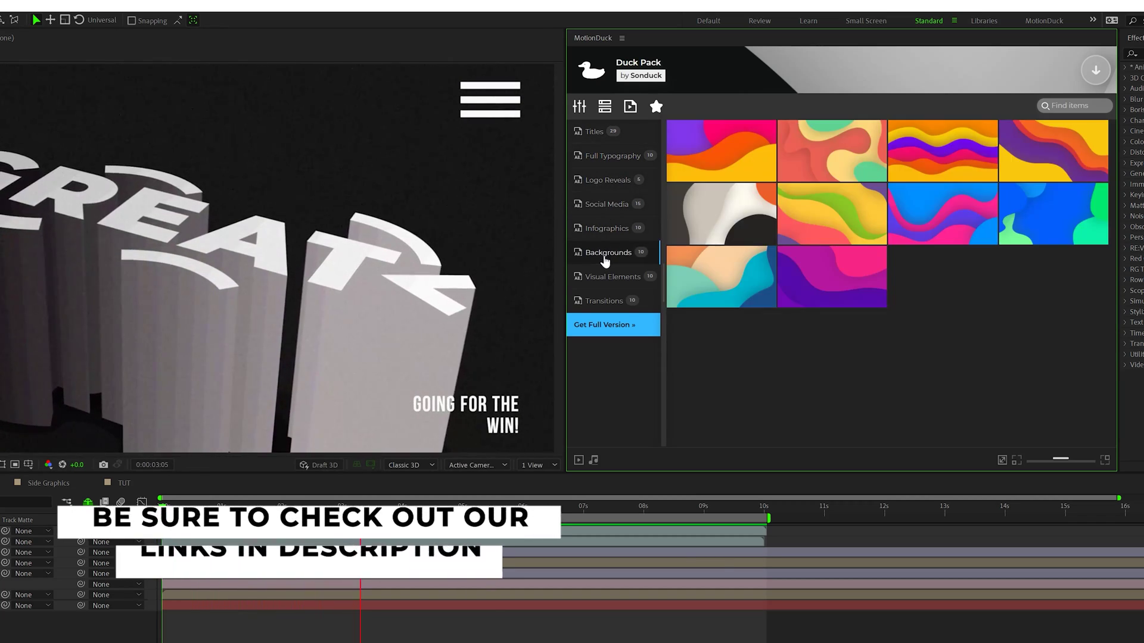
- Preview the Placeholder and finished 3D GREAT comps, then return to TUT
click(123, 483)
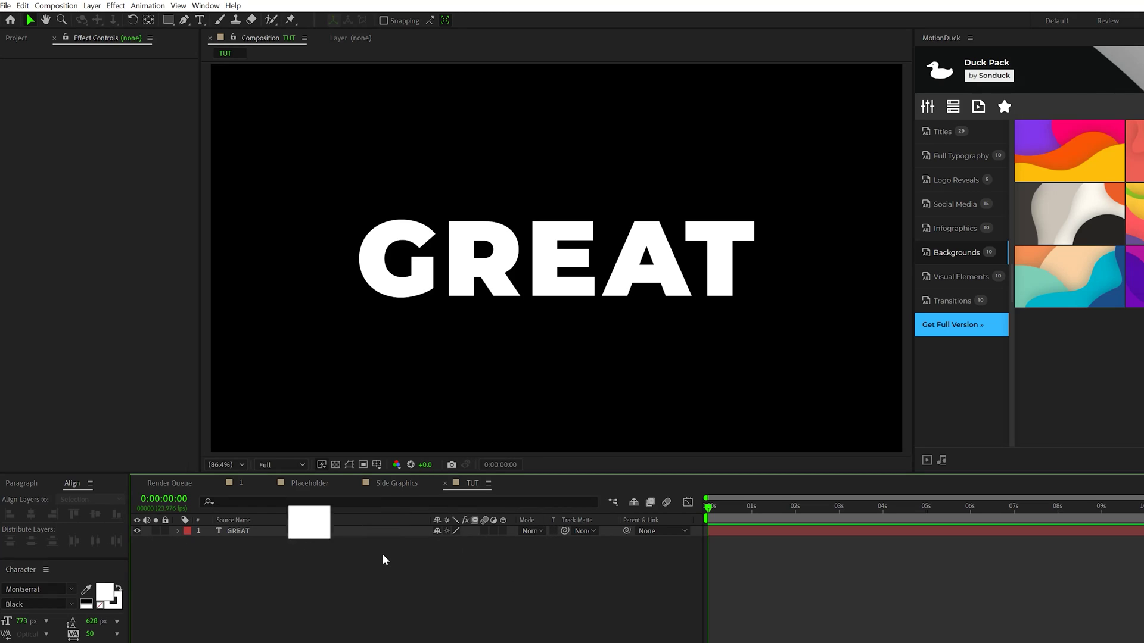
click(304, 483)
drag(542, 508, 653, 513)
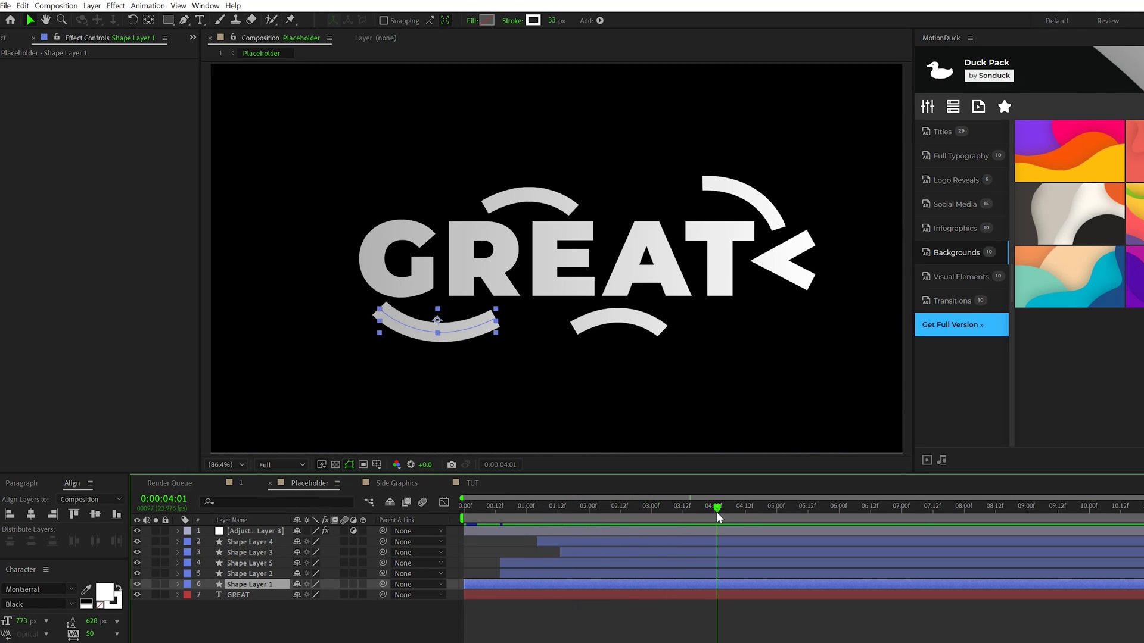
click(239, 484)
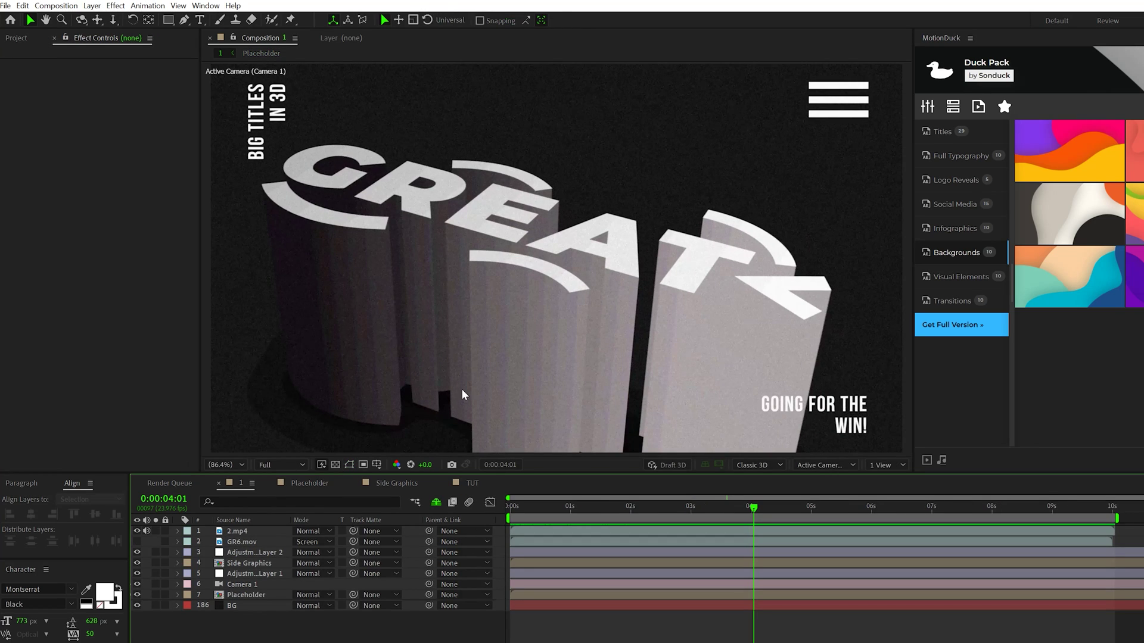
click(472, 483)
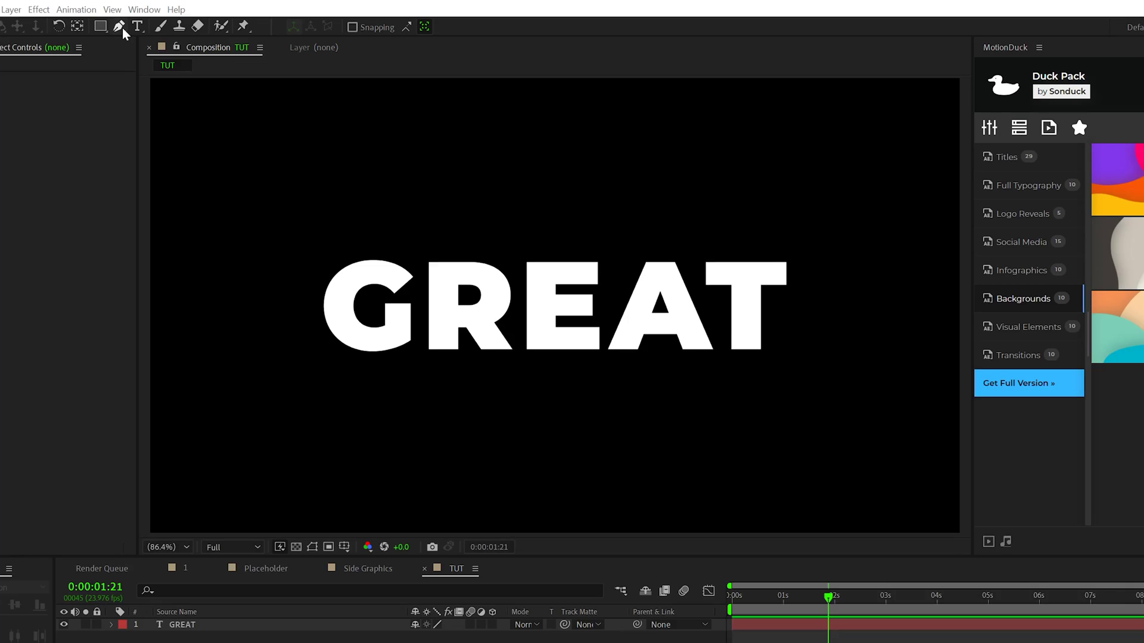
- Draw a curved arc path under the G with the Pen tool, leaving fill and stroke unchanged
click(184, 20)
click(309, 32)
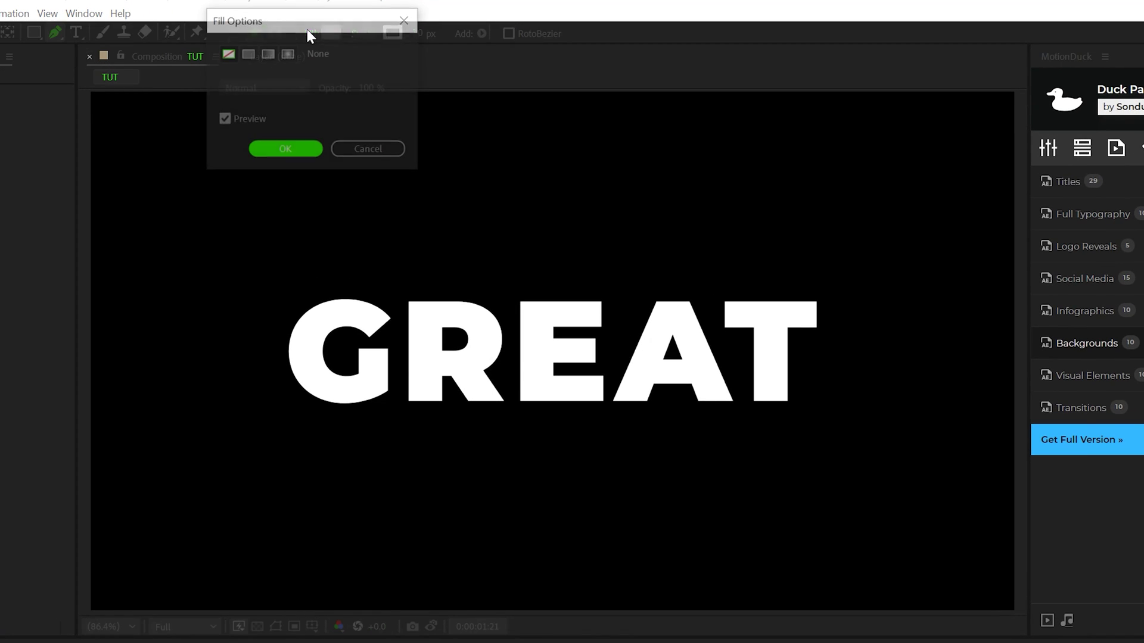
key(Return)
click(355, 35)
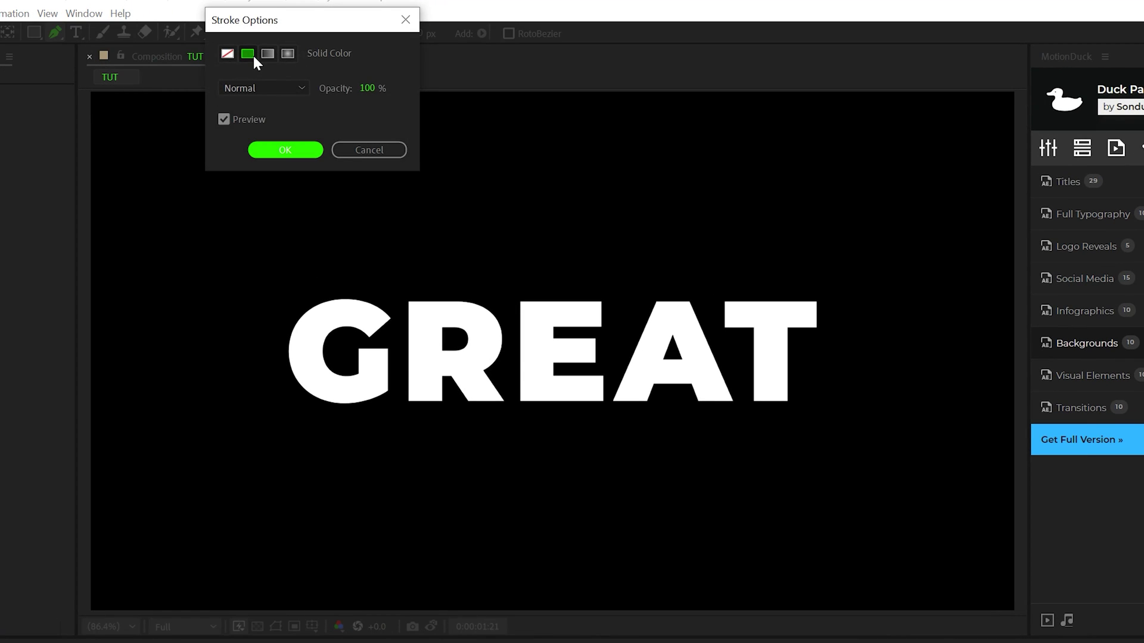
key(Return)
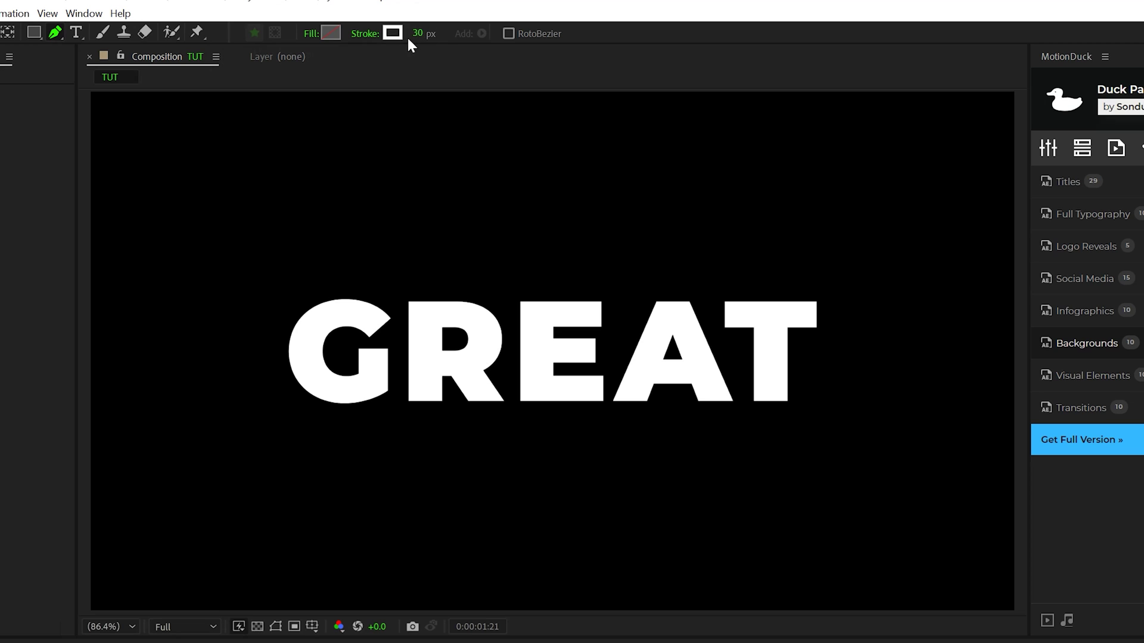
click(292, 423)
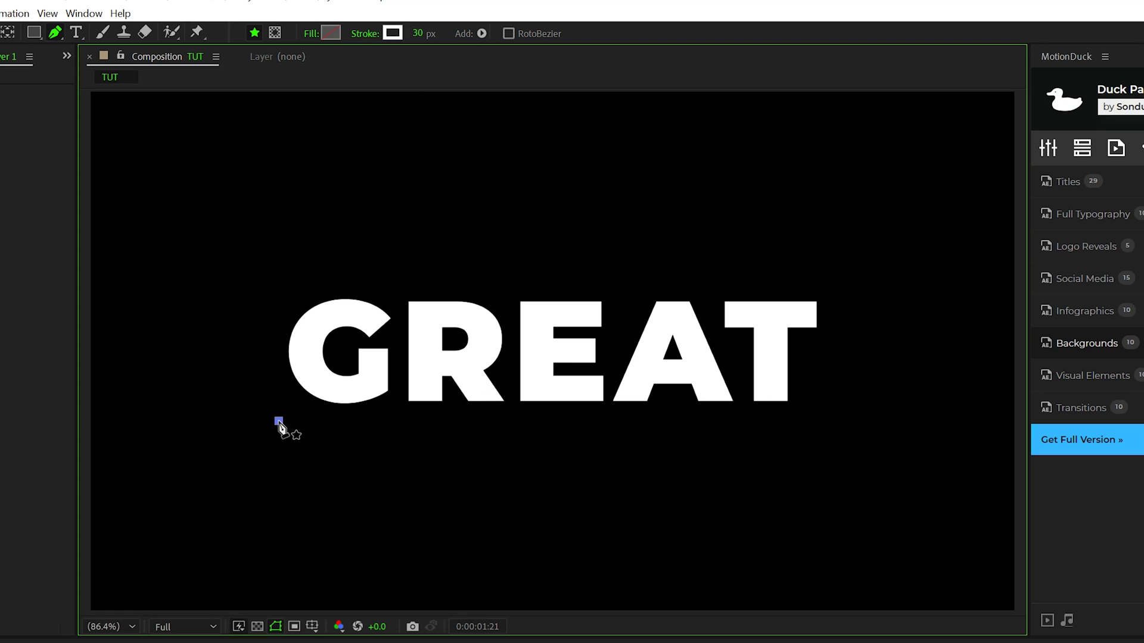
drag(381, 427, 436, 371)
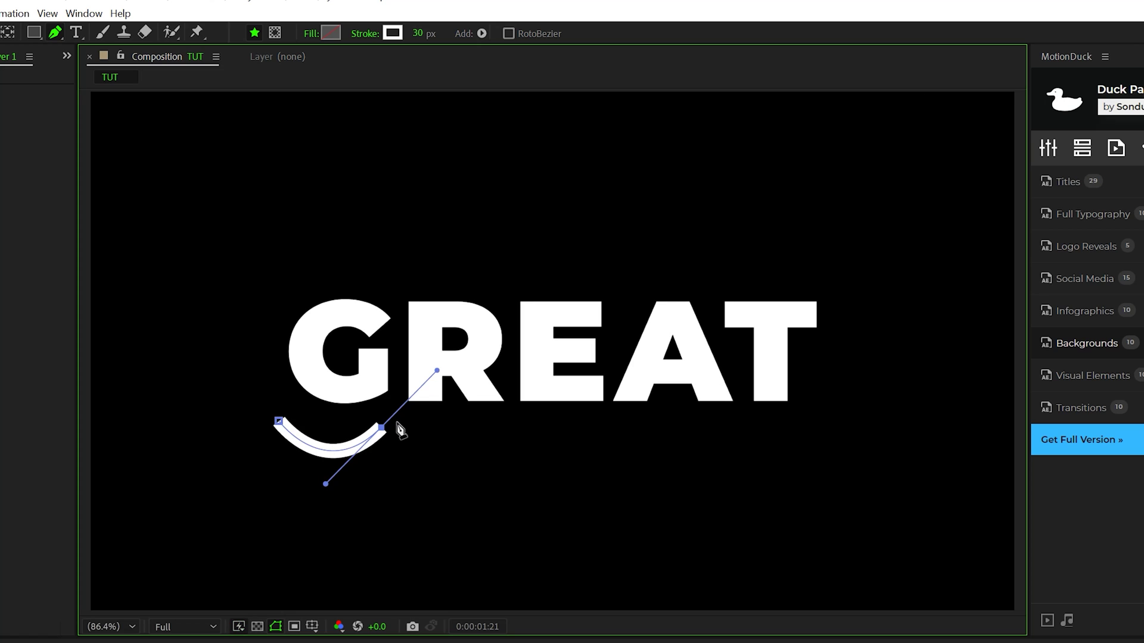
key(v)
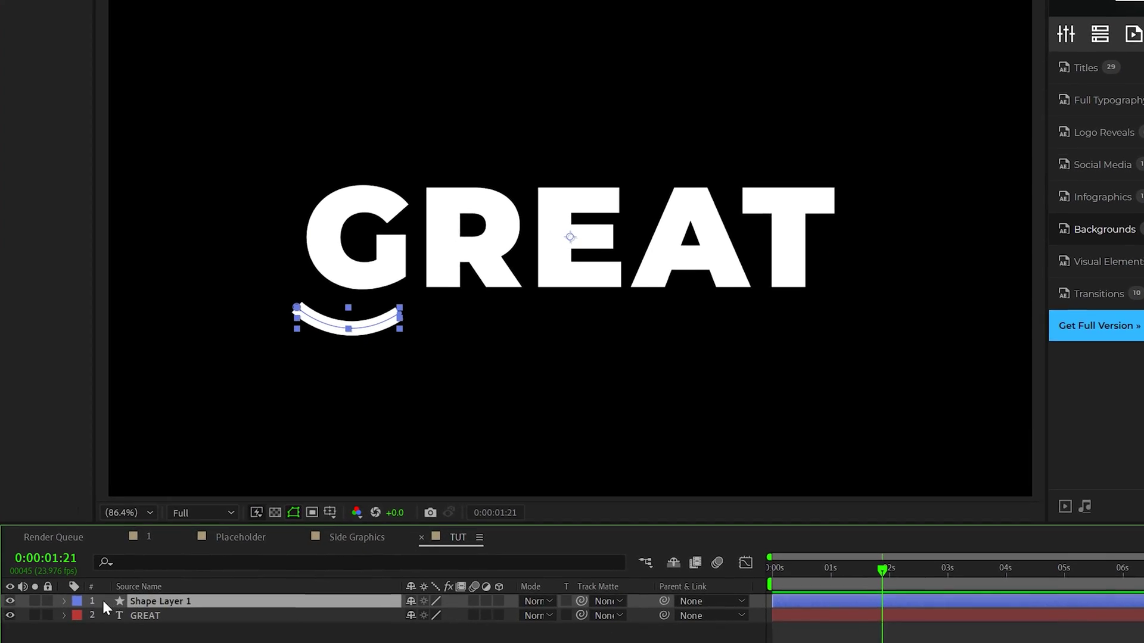
- Add Trim Paths and keyframe Start from 0% at 0 s to 100% at 2 s with Easy Ease
click(64, 601)
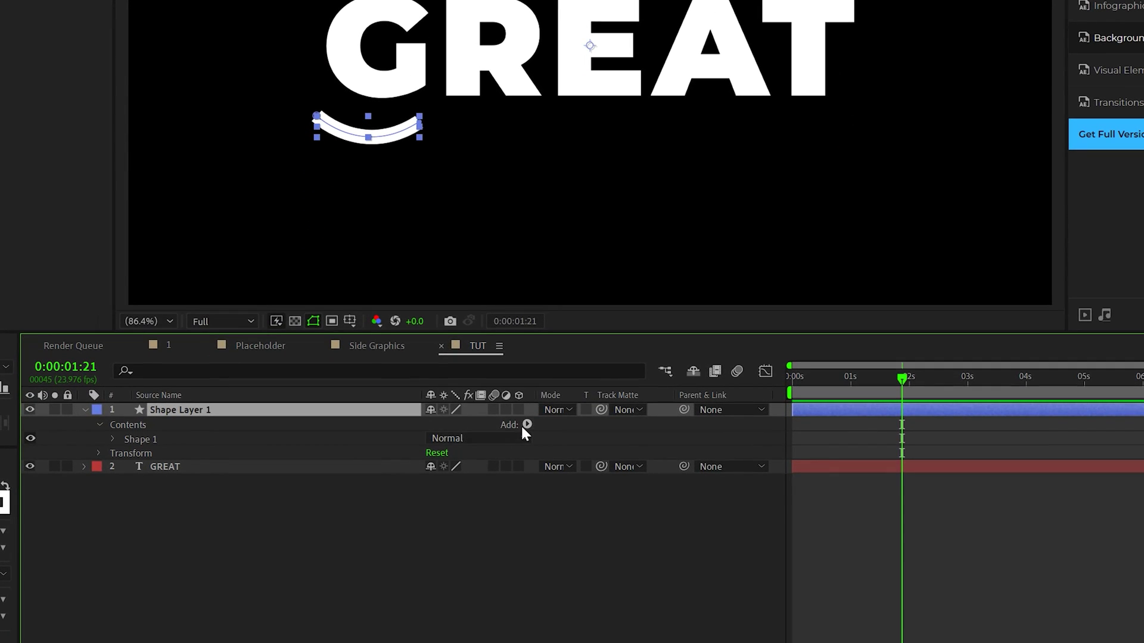
click(523, 425)
click(448, 552)
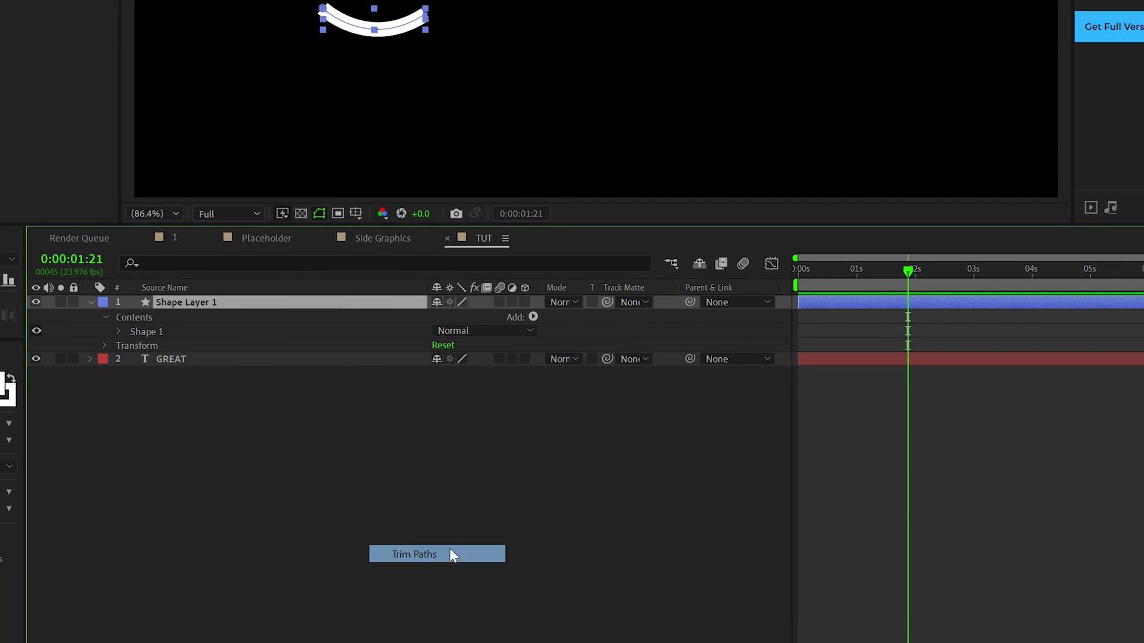
click(119, 346)
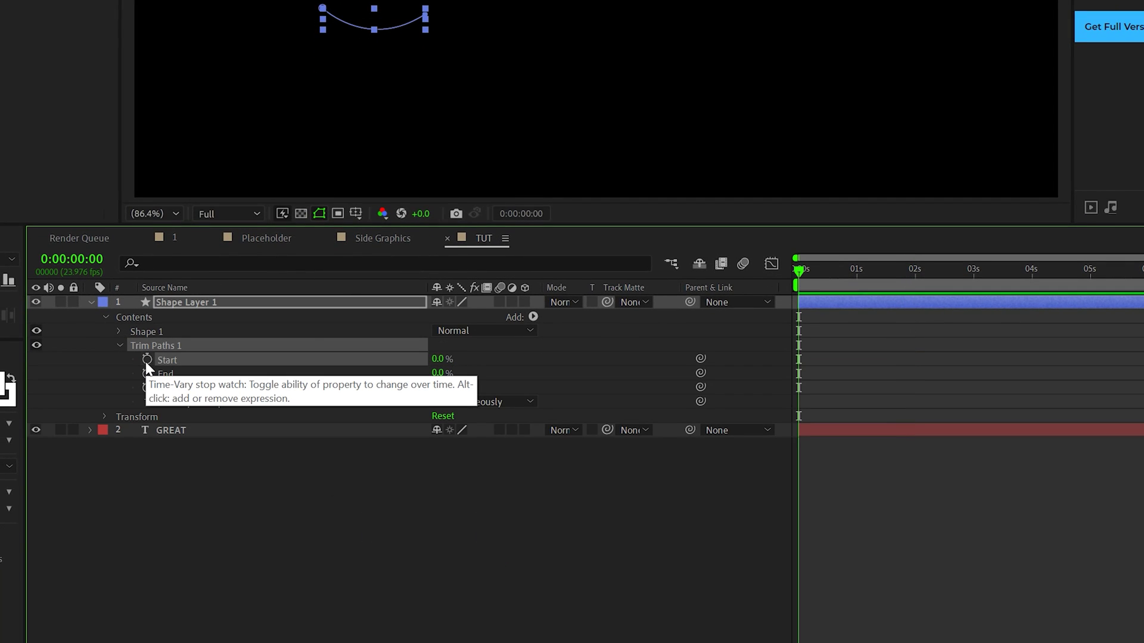
click(146, 359)
drag(856, 276, 915, 273)
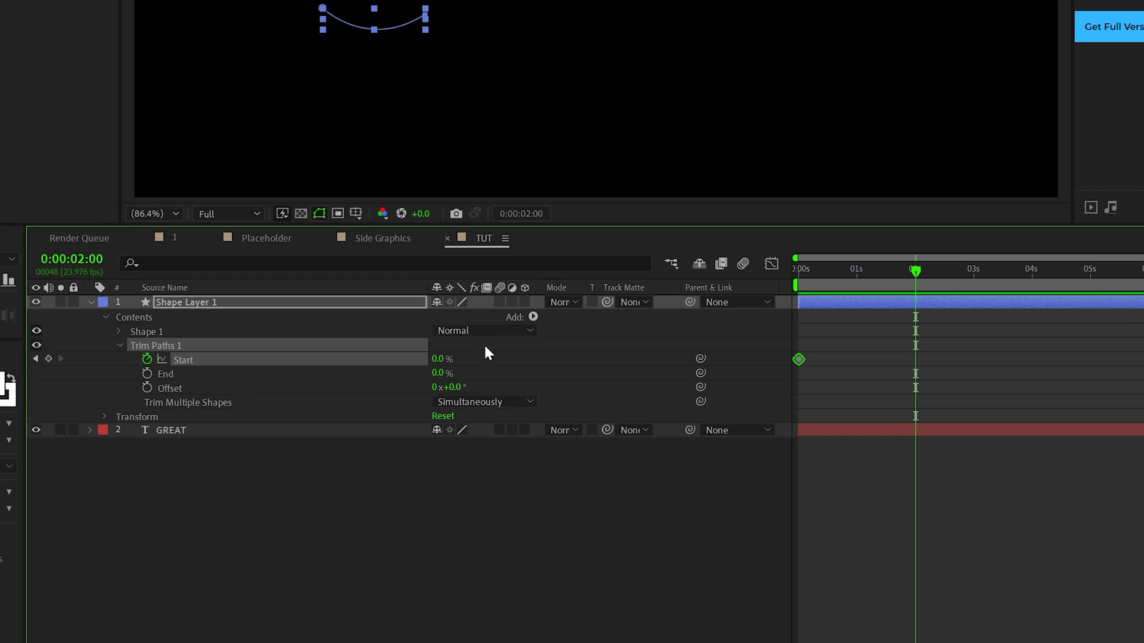
drag(443, 359, 533, 363)
click(977, 329)
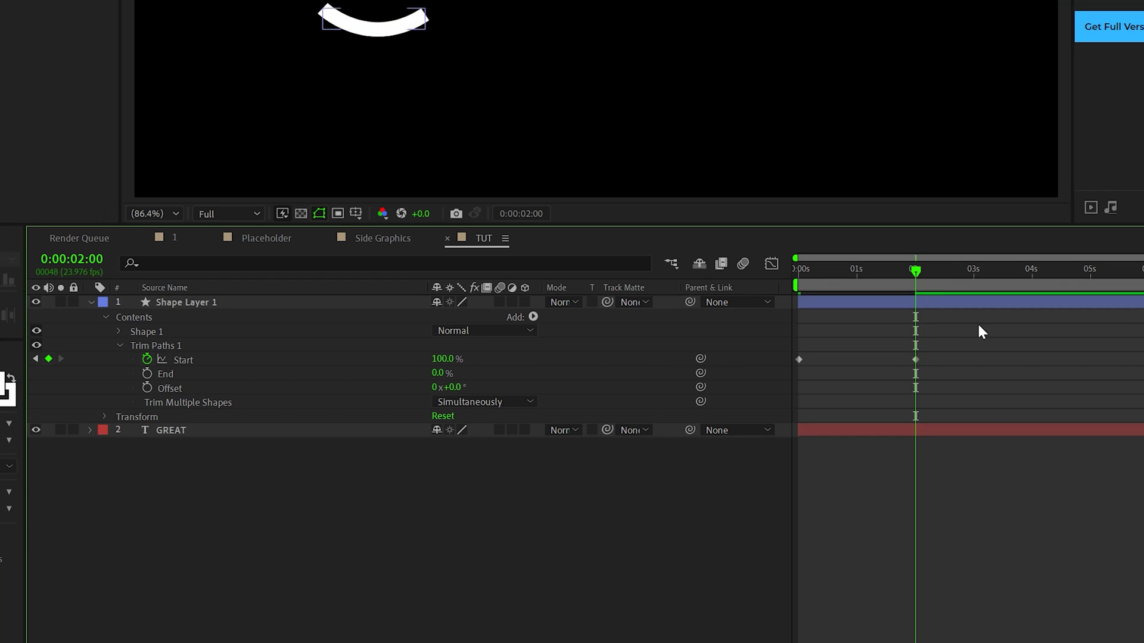
key(space)
drag(1062, 311, 697, 390)
key(F9)
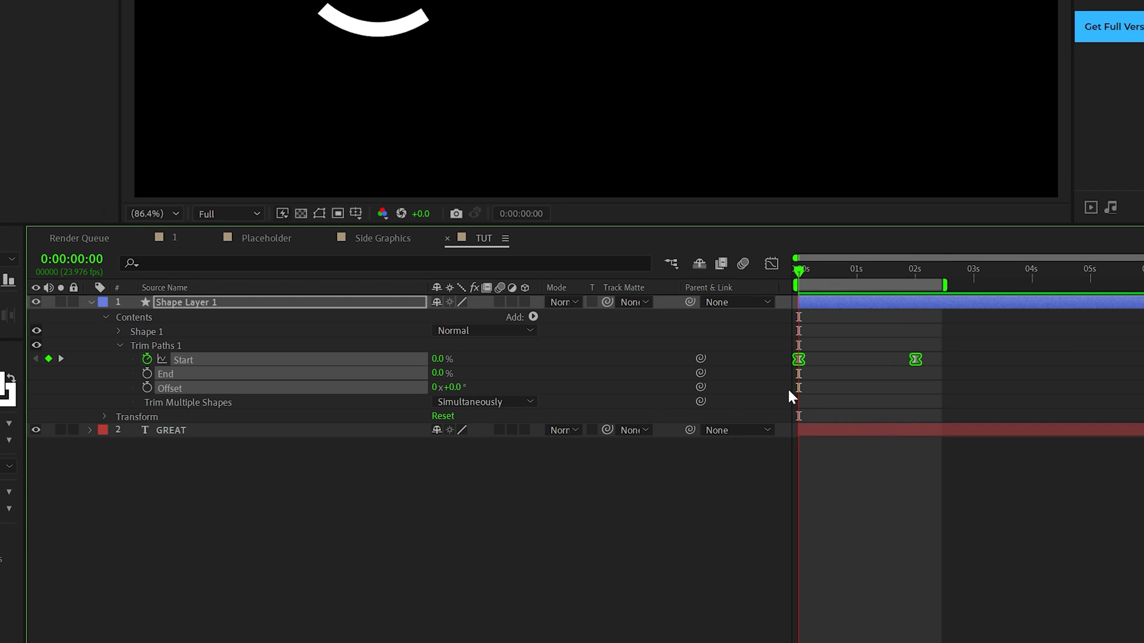
- Duplicate the arc, move it under the E and A, and rotate it to 180°
click(57, 319)
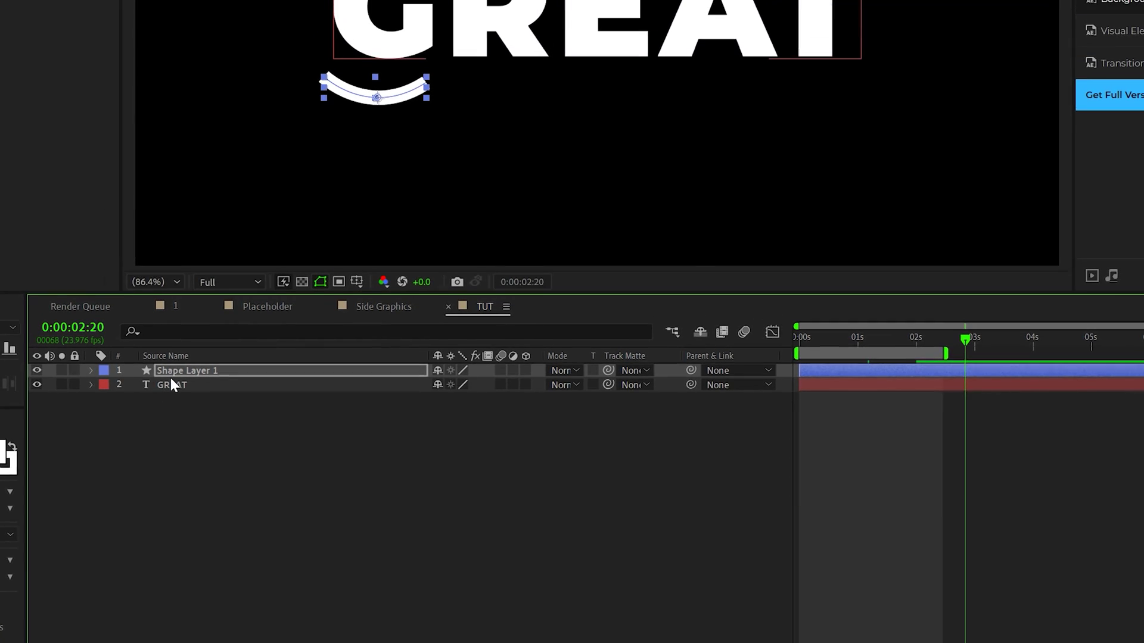
click(30, 10)
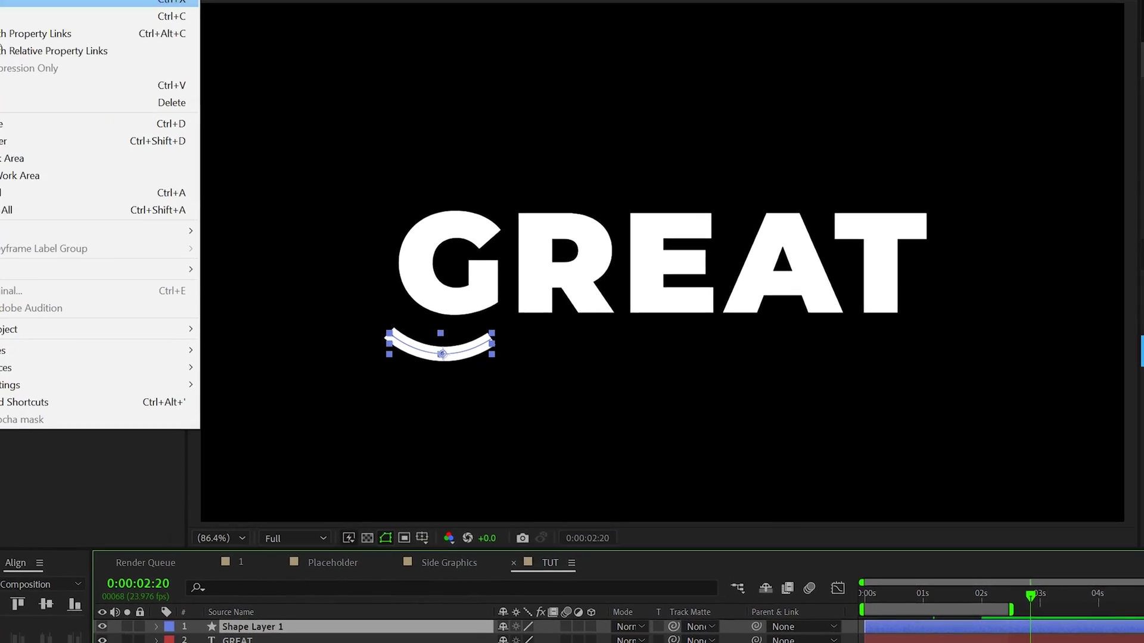
click(84, 212)
drag(529, 445, 804, 448)
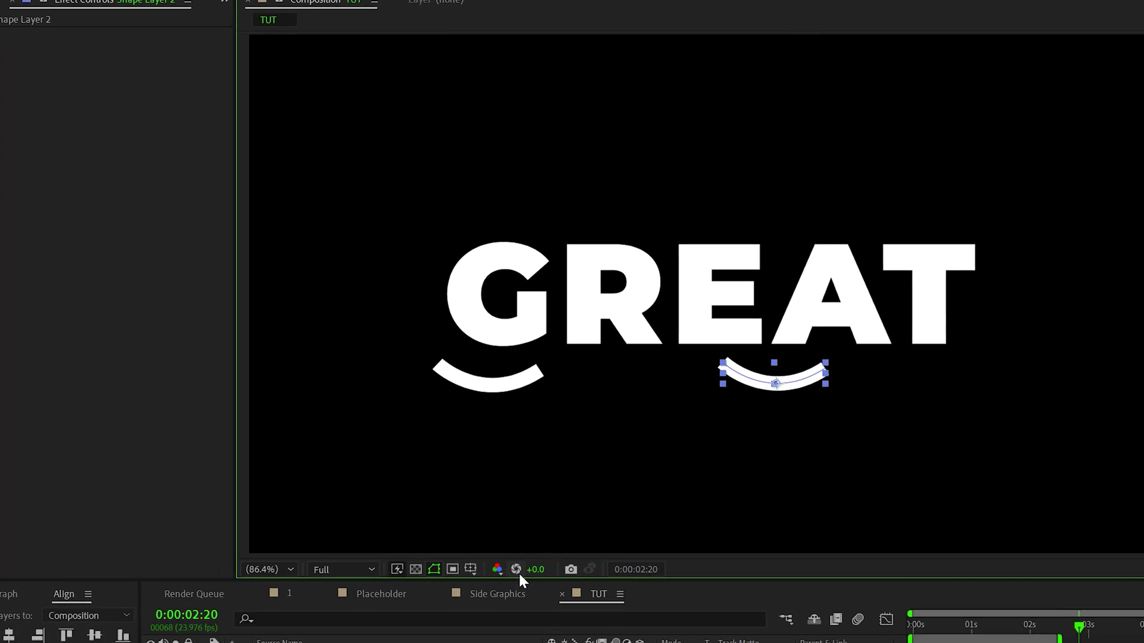
key(r)
click(470, 509)
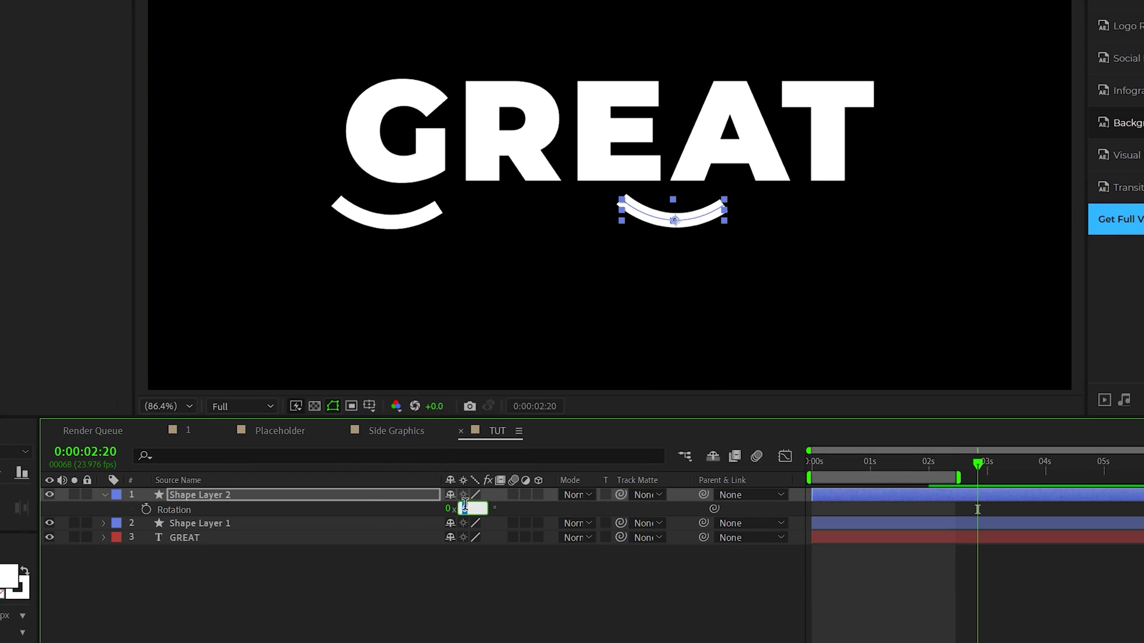
text(90)
key(Return)
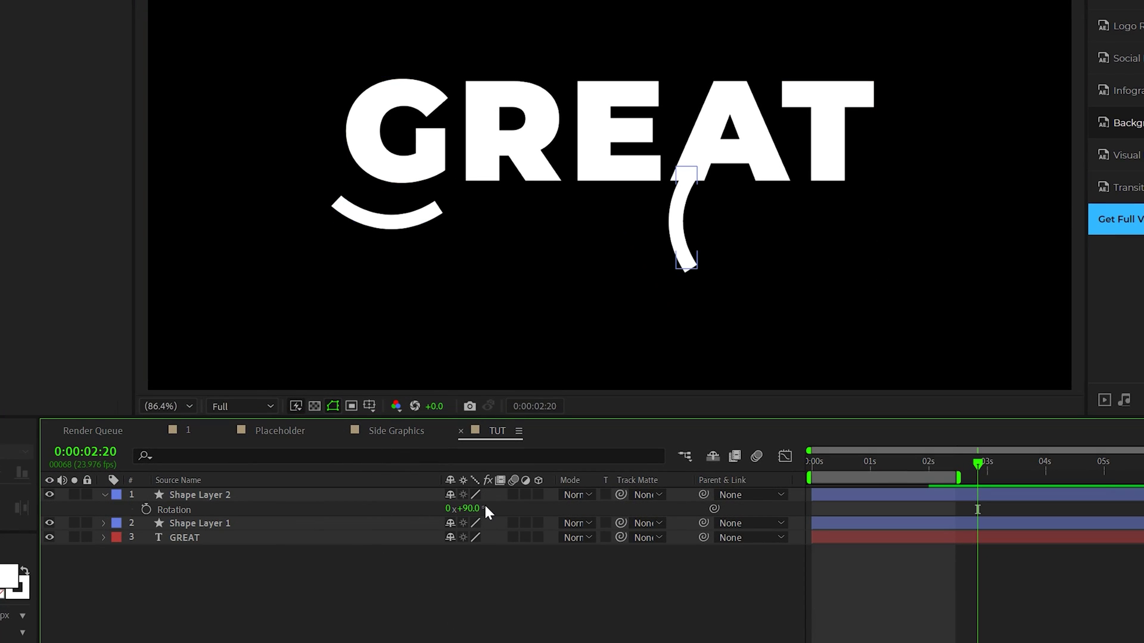
click(464, 509)
text(180)
key(Return)
- Duplicate the flipped arc, move it up near the T, and tilt it to 218°
key(ctrl+d)
drag(688, 208, 901, 48)
key(r)
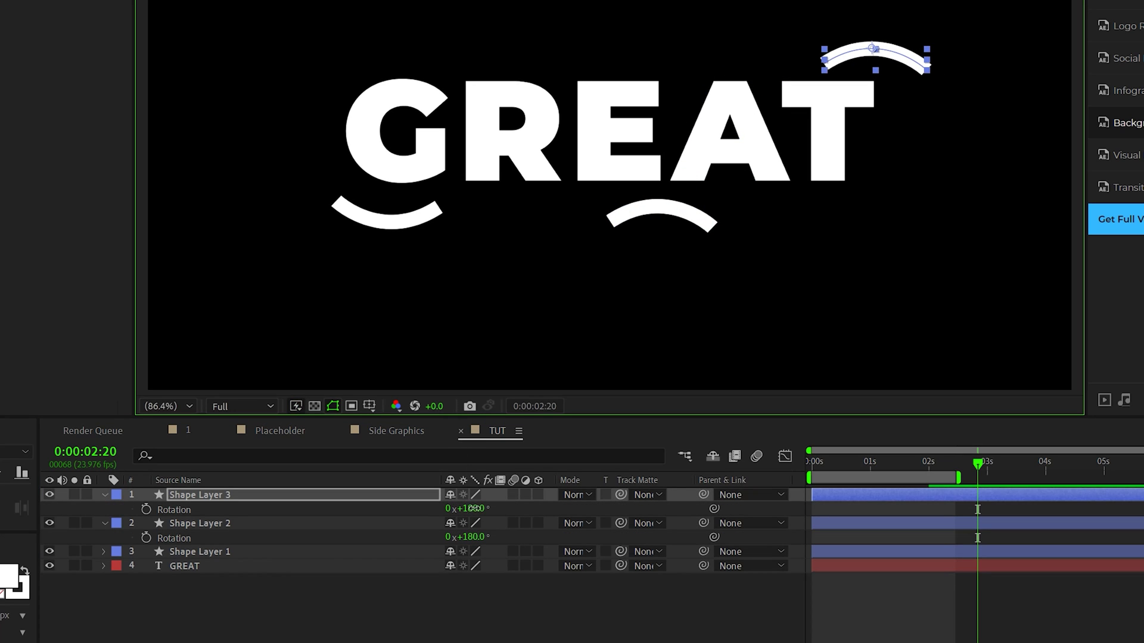
drag(470, 509, 500, 509)
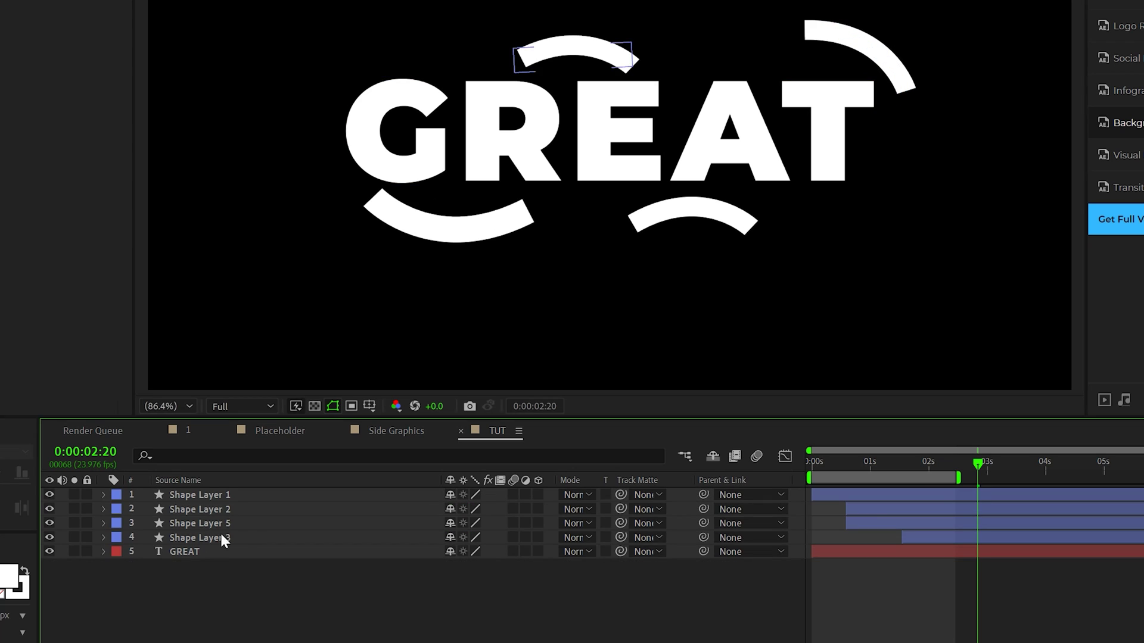
click(243, 511)
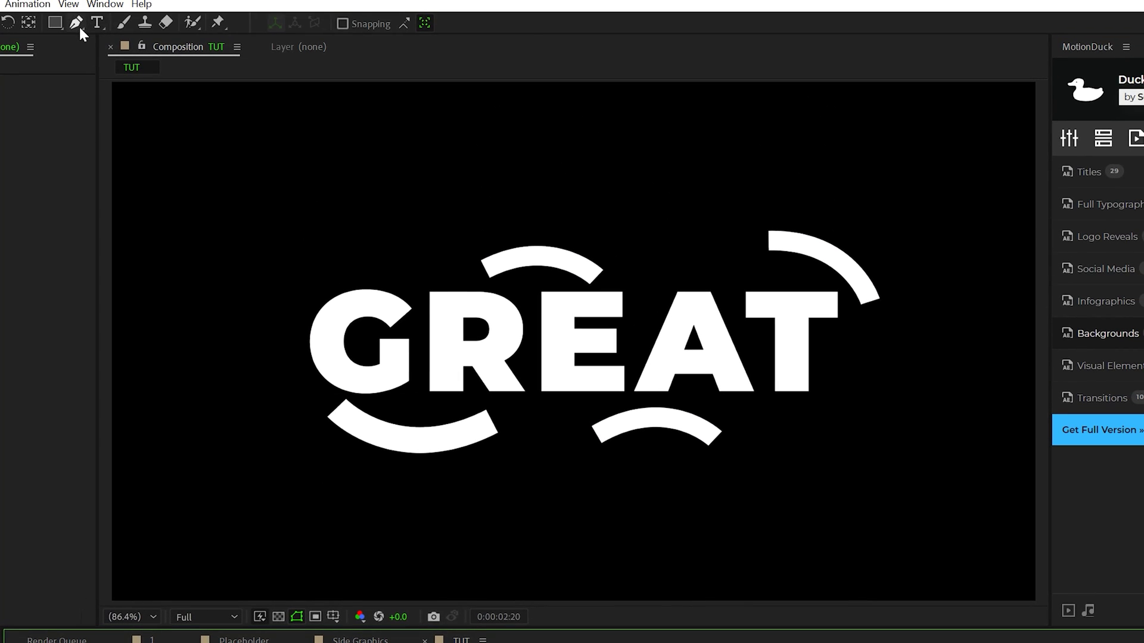
- Draw a chevron beside the T and paste an arc's Trim Paths animation onto it
click(77, 24)
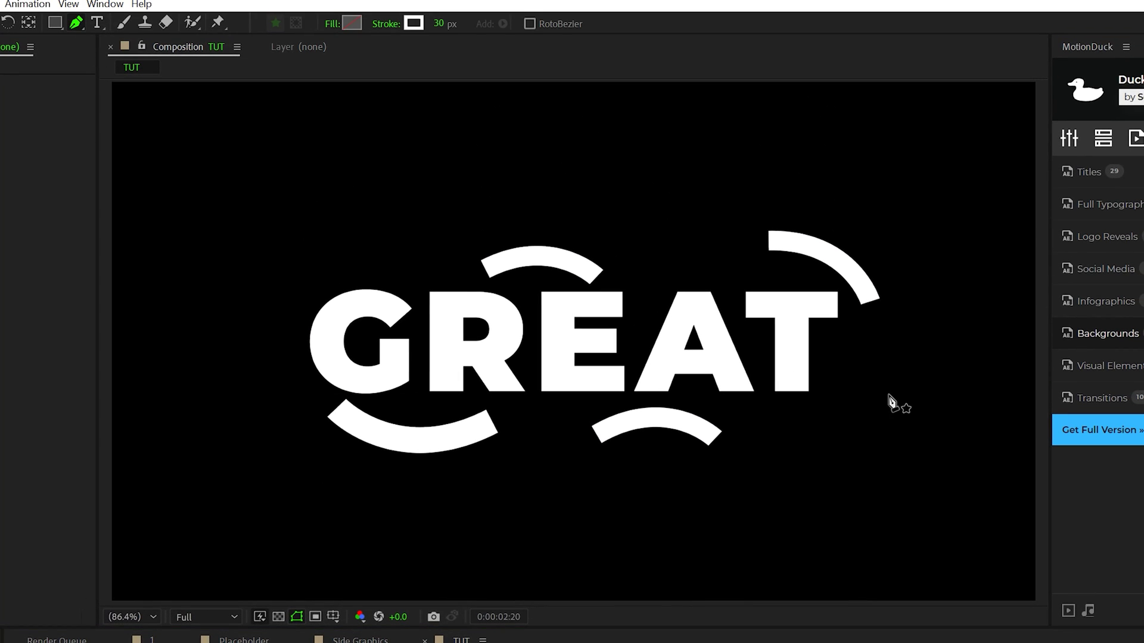
click(897, 328)
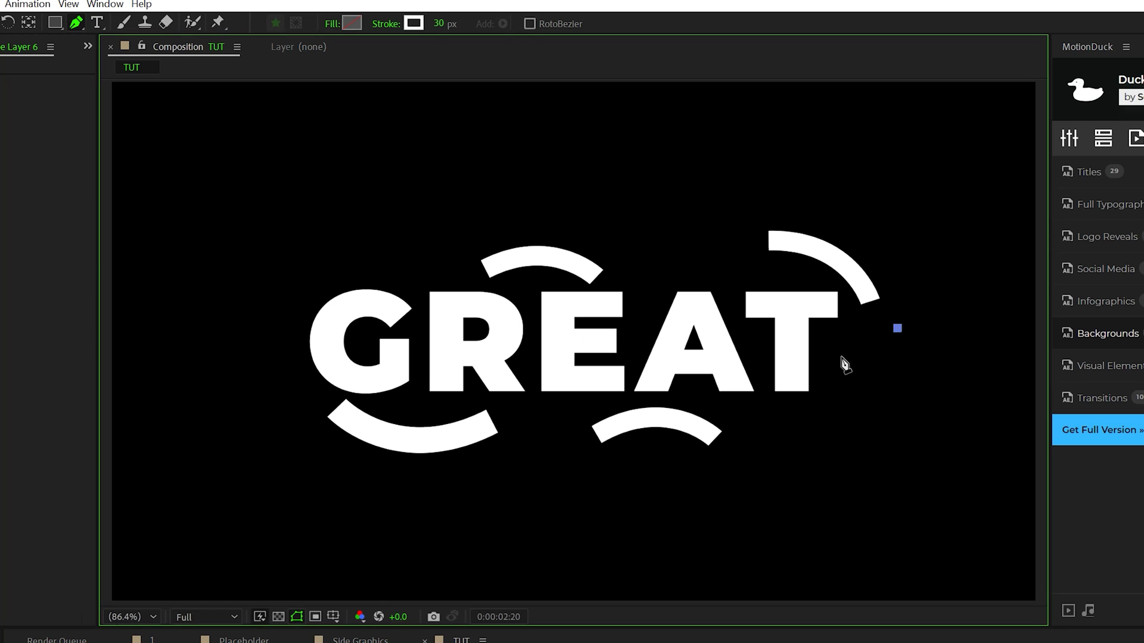
click(900, 376)
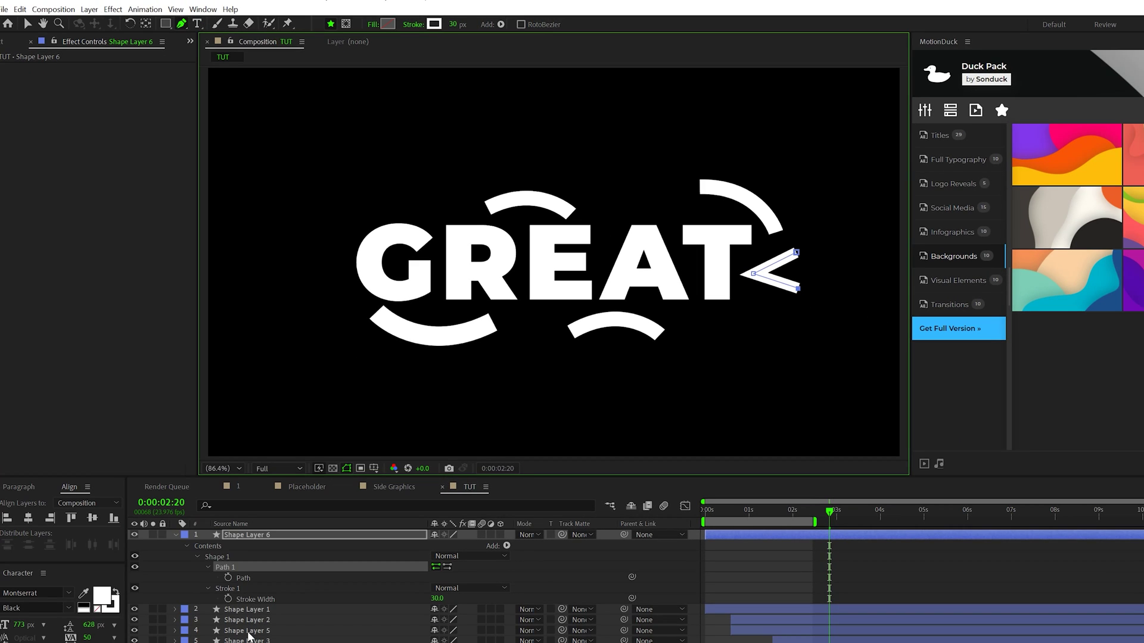
click(246, 630)
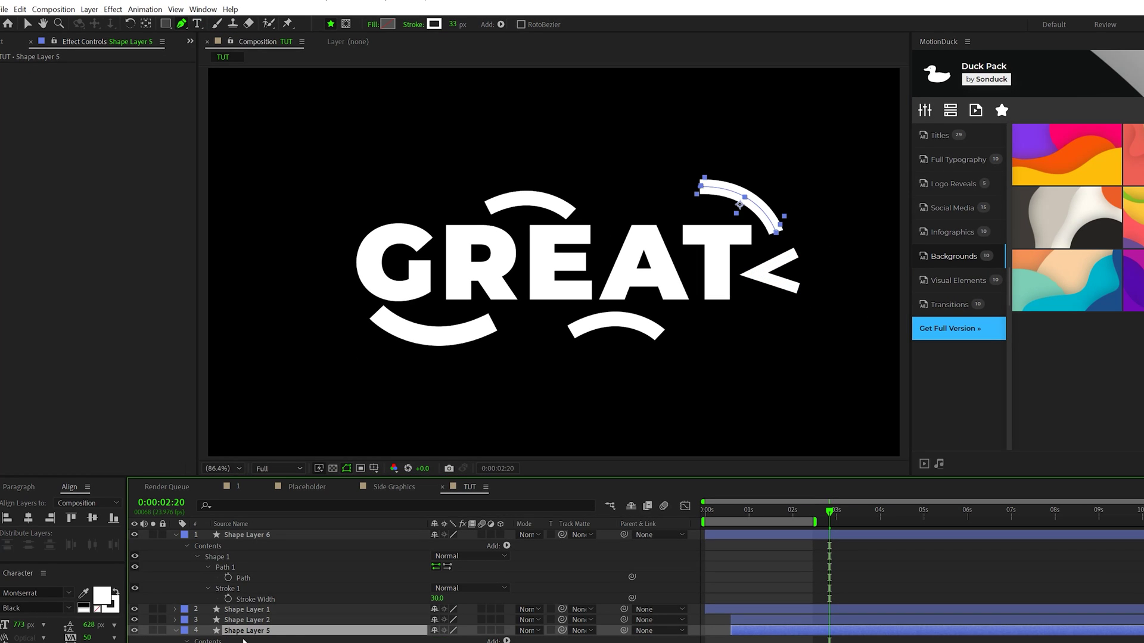
click(225, 642)
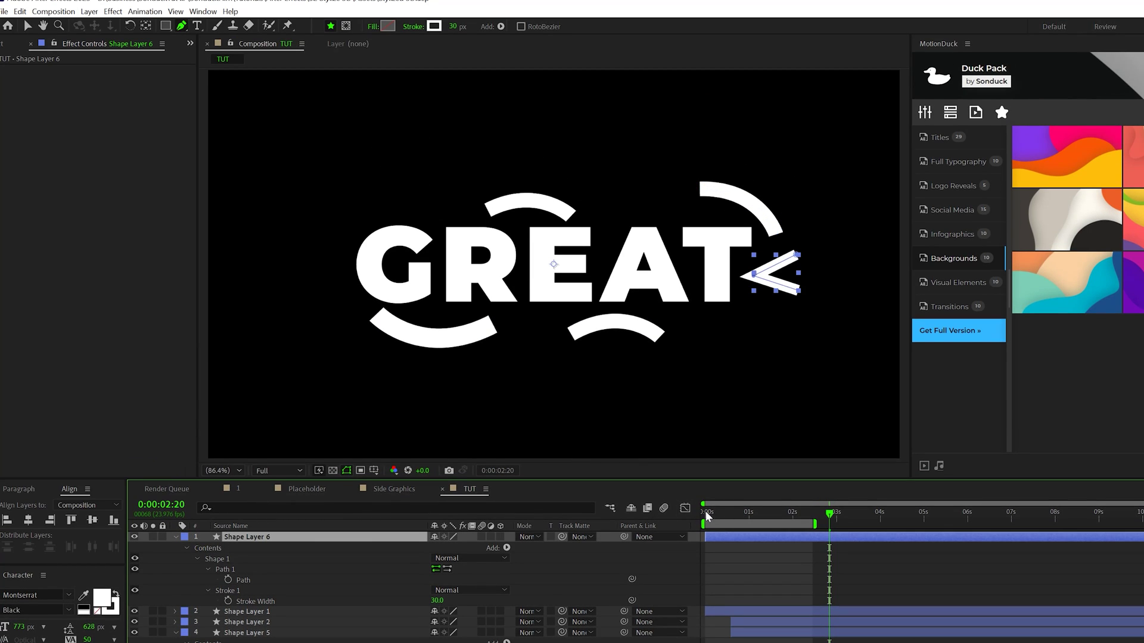
click(706, 516)
key(ctrl+v)
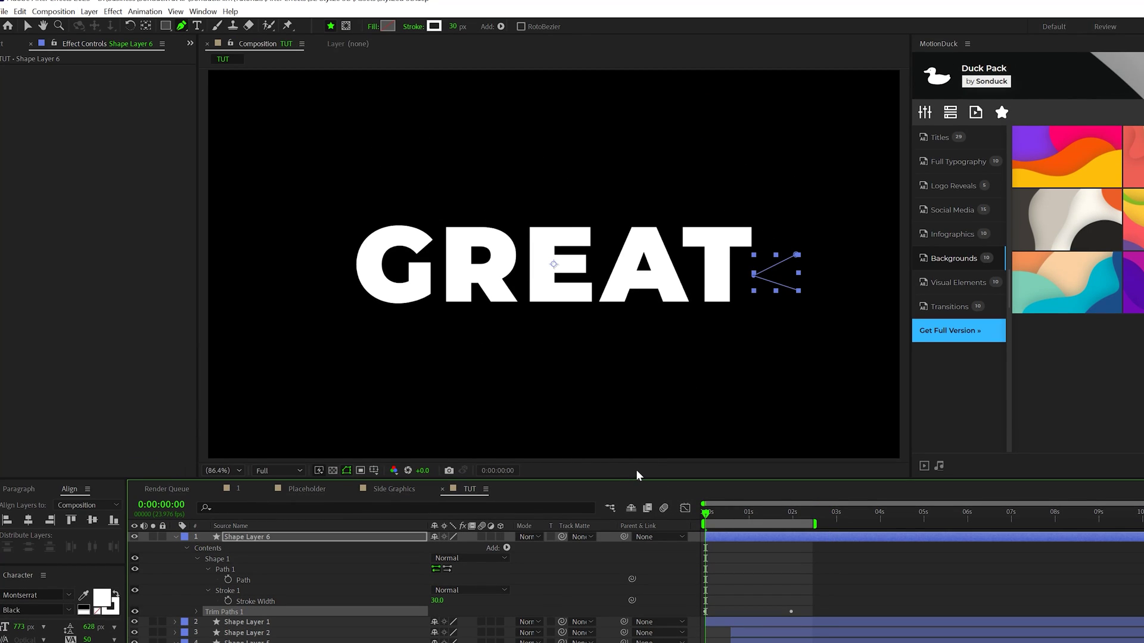
key(v)
drag(730, 512, 892, 519)
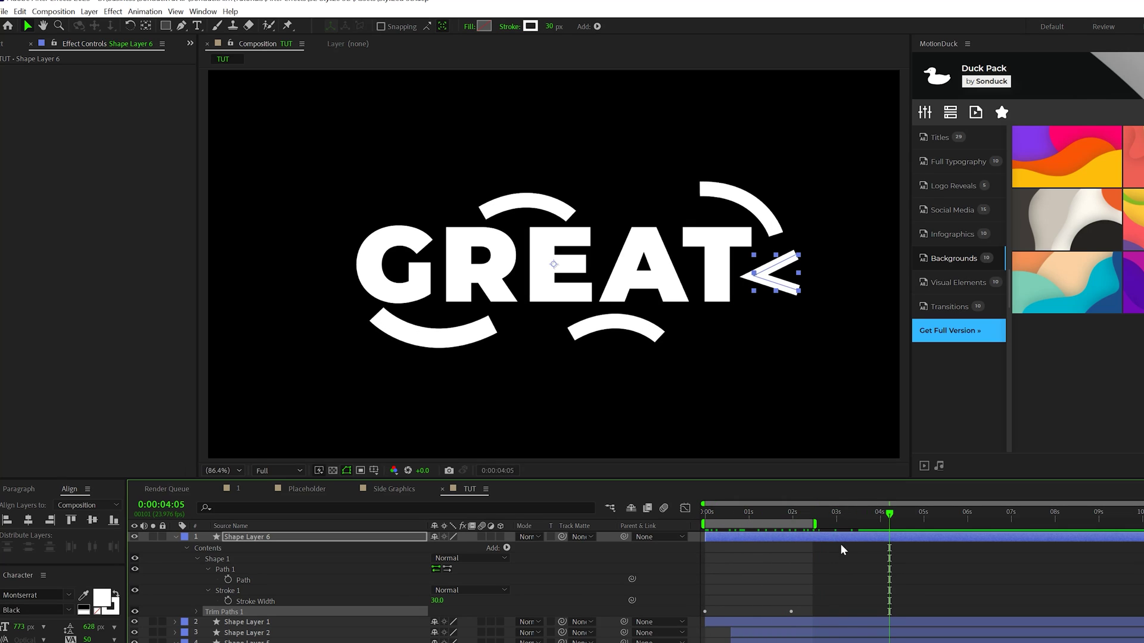
- Offset the arc layer bars so each arc starts at a different time
click(817, 557)
key(u)
click(745, 557)
drag(744, 556, 806, 536)
- Add a new adjustment layer on top and apply Gradient Ramp to it
key(space)
click(382, 624)
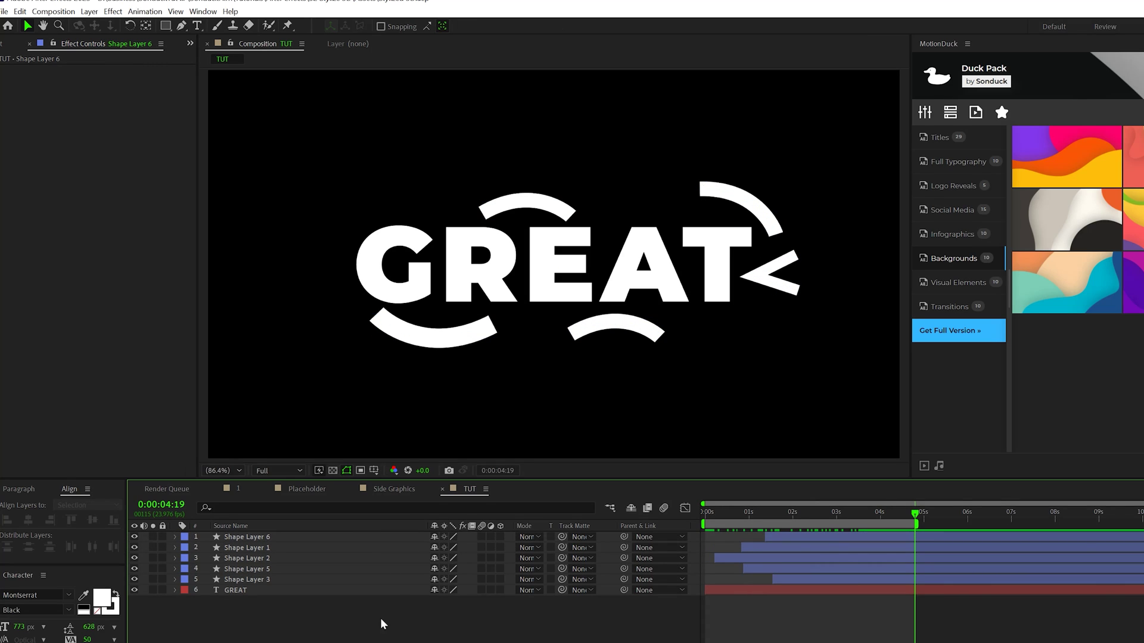
click(89, 12)
mouse_move(106, 25)
click(310, 102)
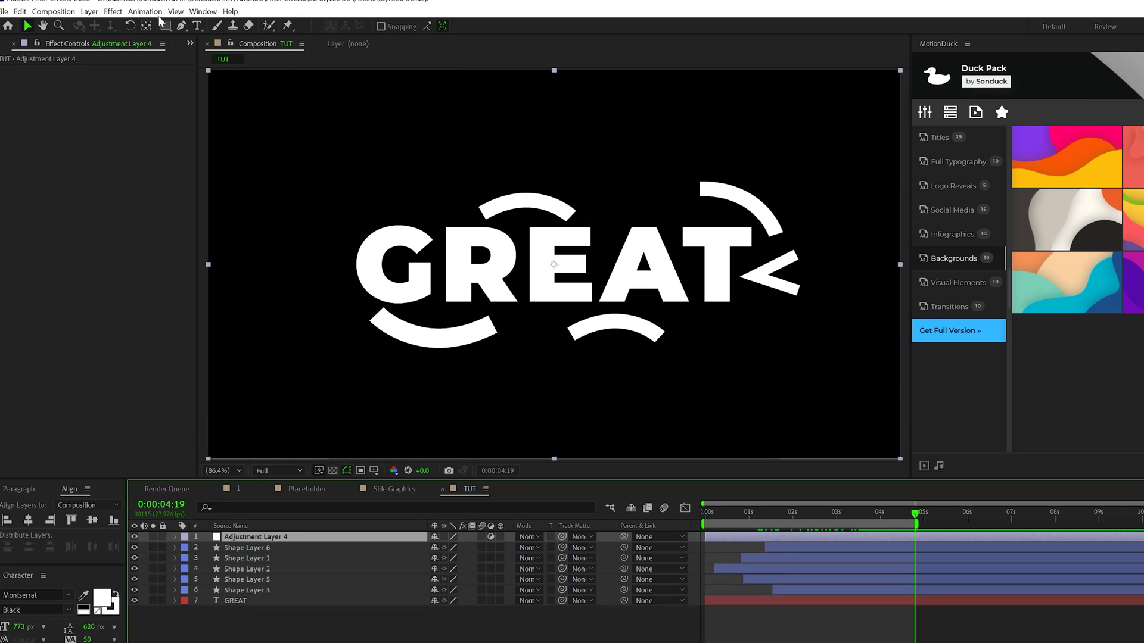
click(112, 11)
mouse_move(139, 183)
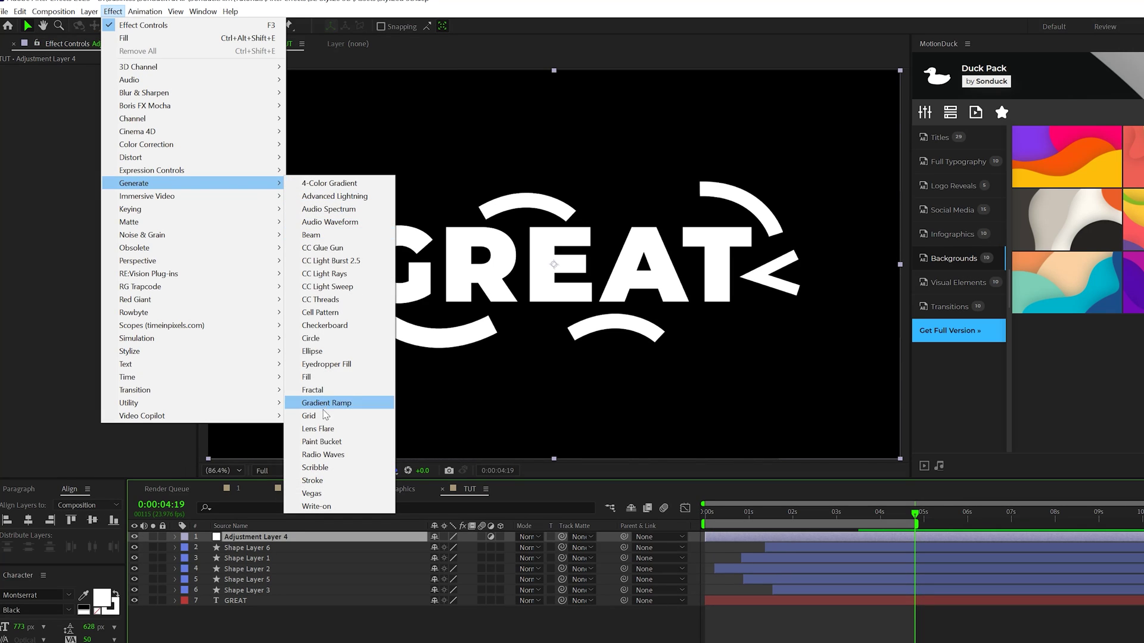
click(326, 403)
- Place the ramp start left of GREAT, end on the right, start colour dark grey #444444
scroll(520, 233, down, 2)
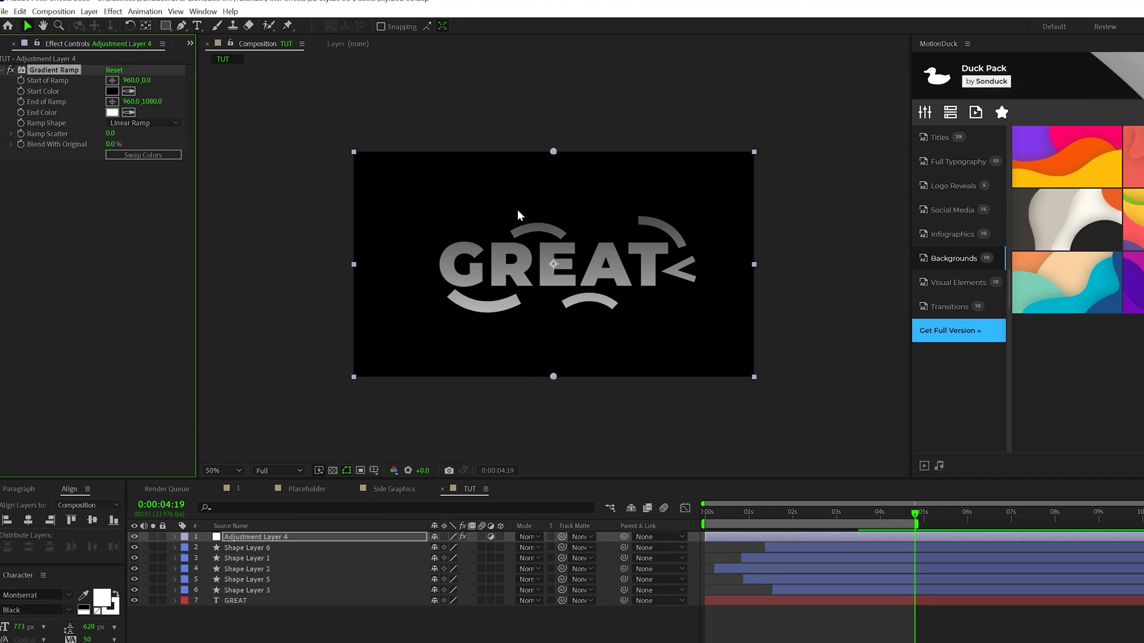
drag(554, 152, 305, 266)
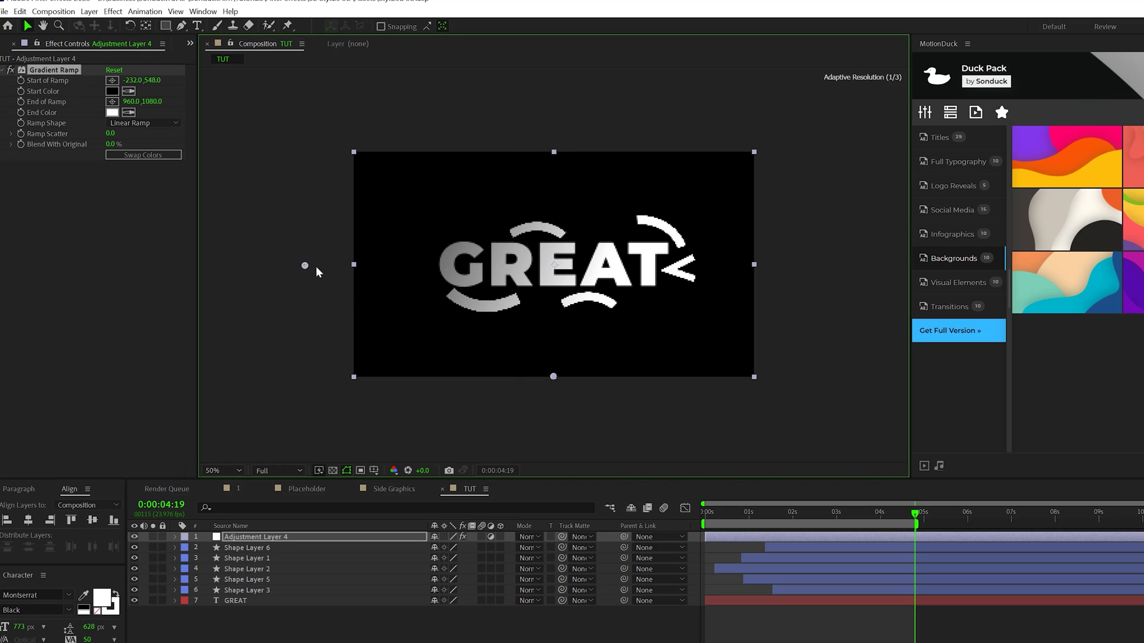
drag(554, 376, 653, 269)
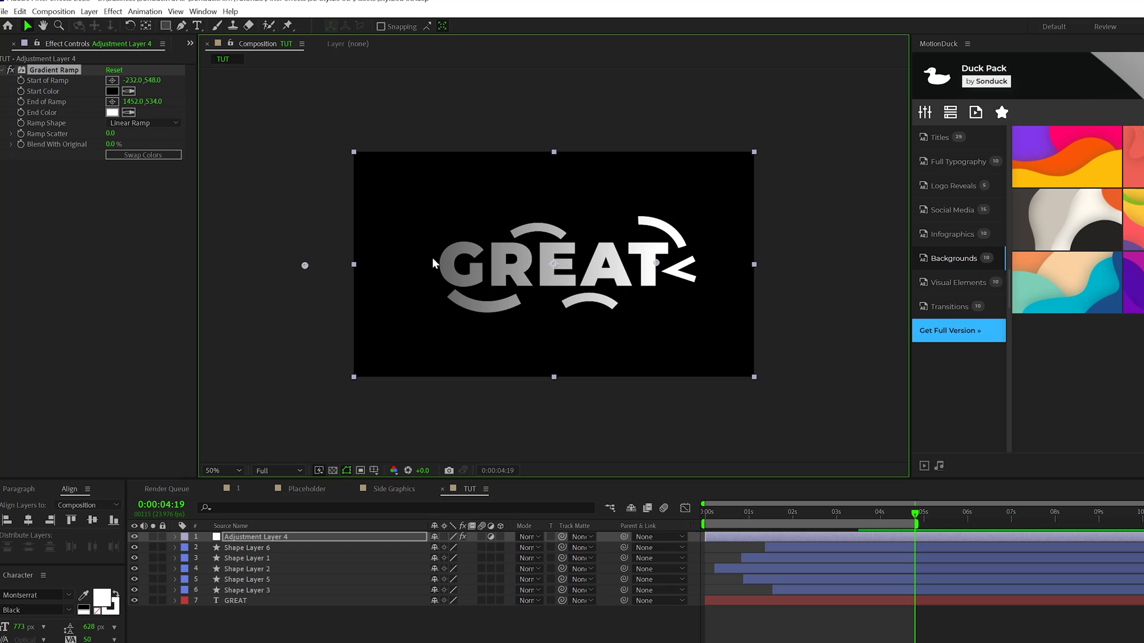
click(111, 91)
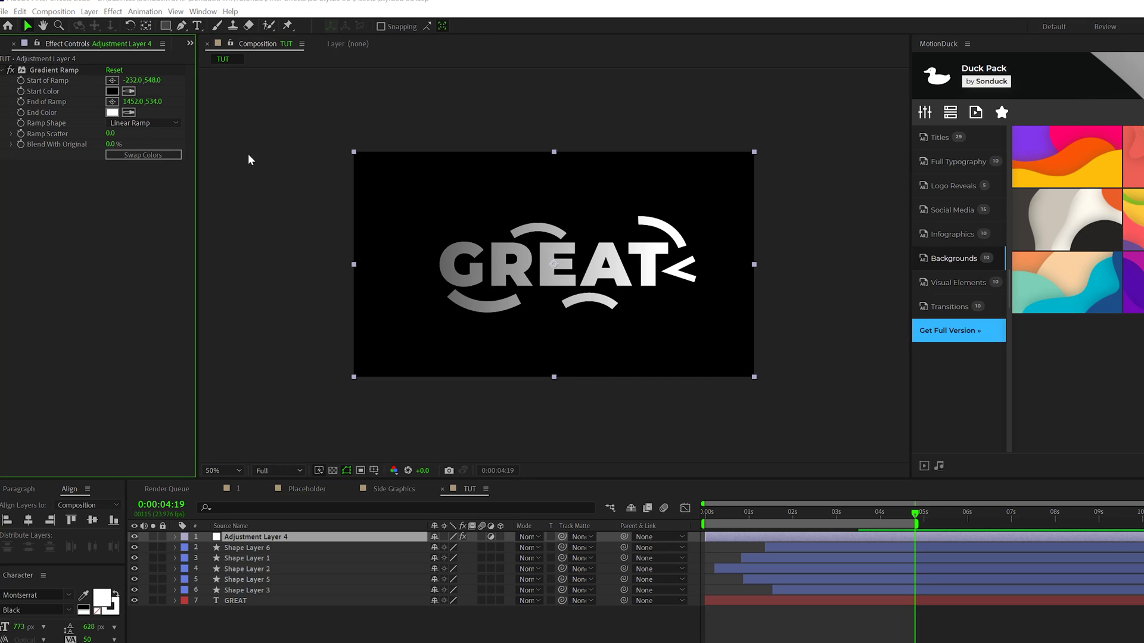
drag(587, 423, 549, 394)
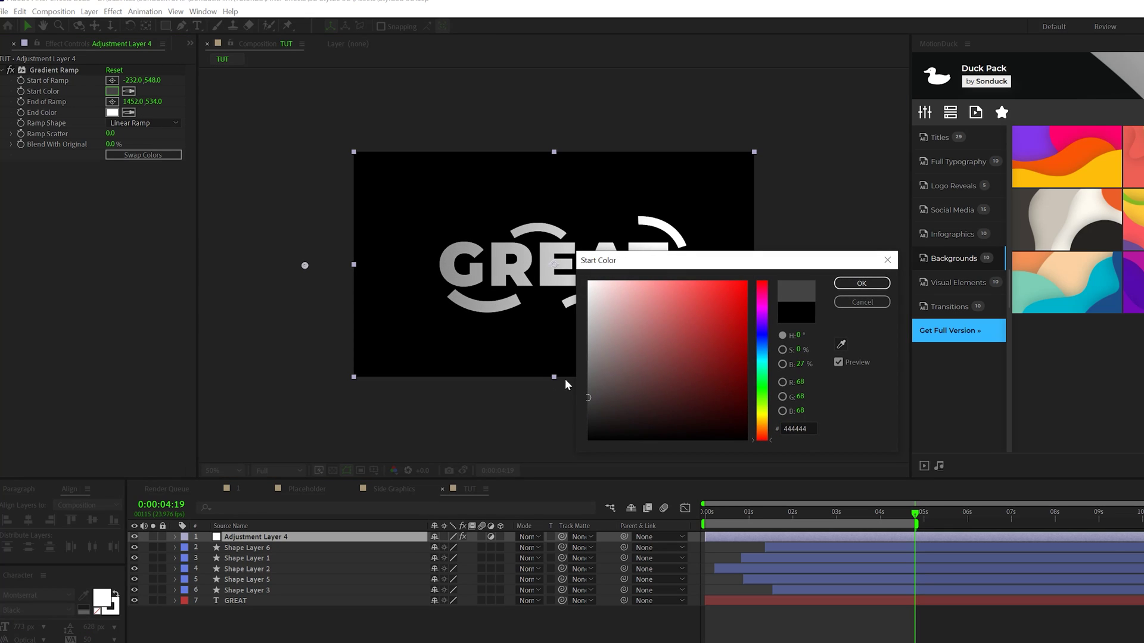
click(861, 283)
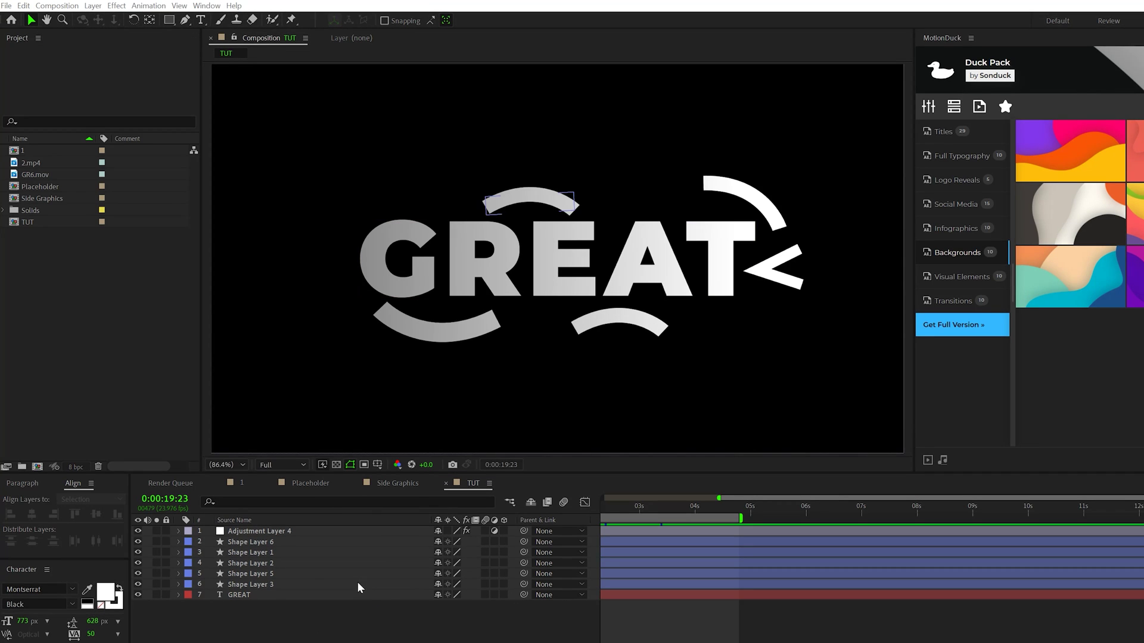
- Pre-compose all layers into 'Placeholder Graphics' and enable its 3D switch
key(ctrl+a)
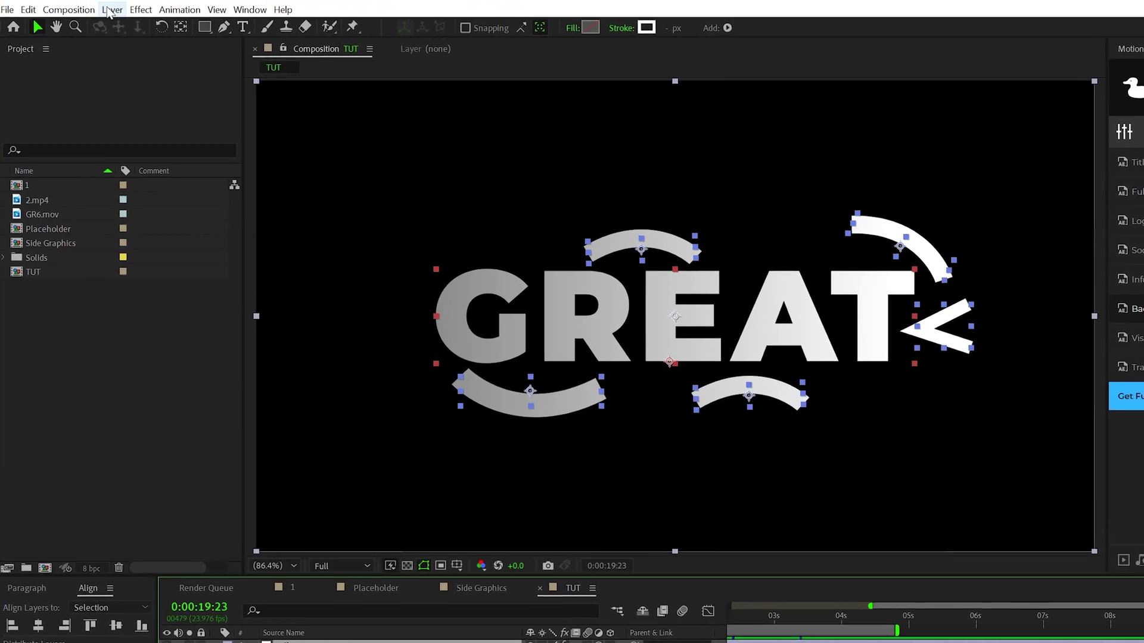
click(92, 6)
click(201, 514)
text(Placeholder Graphics)
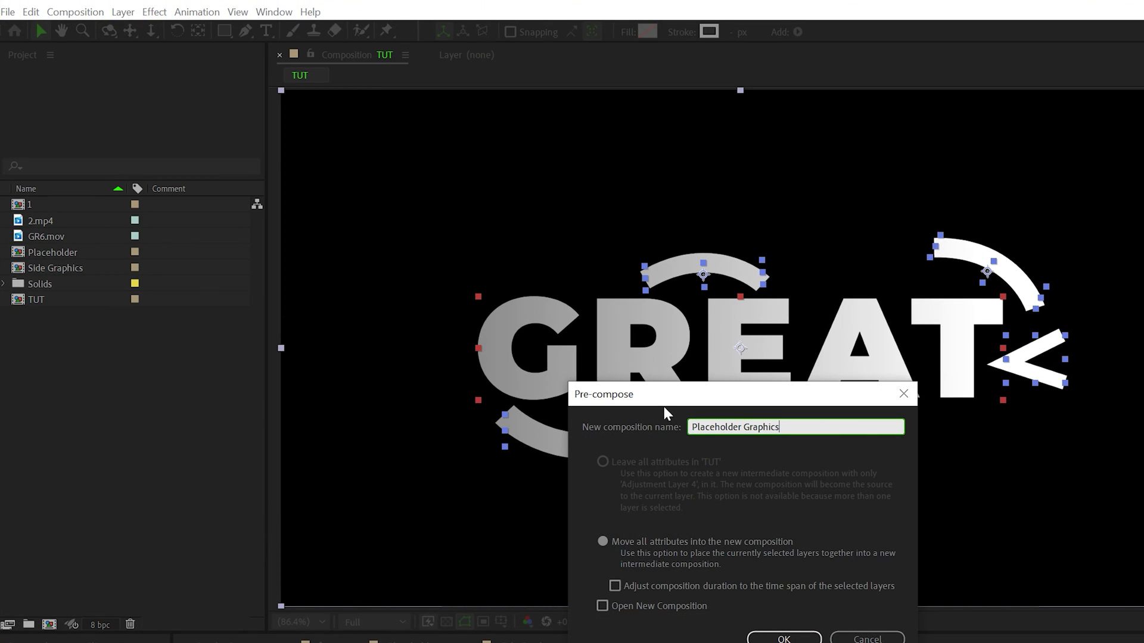
click(784, 638)
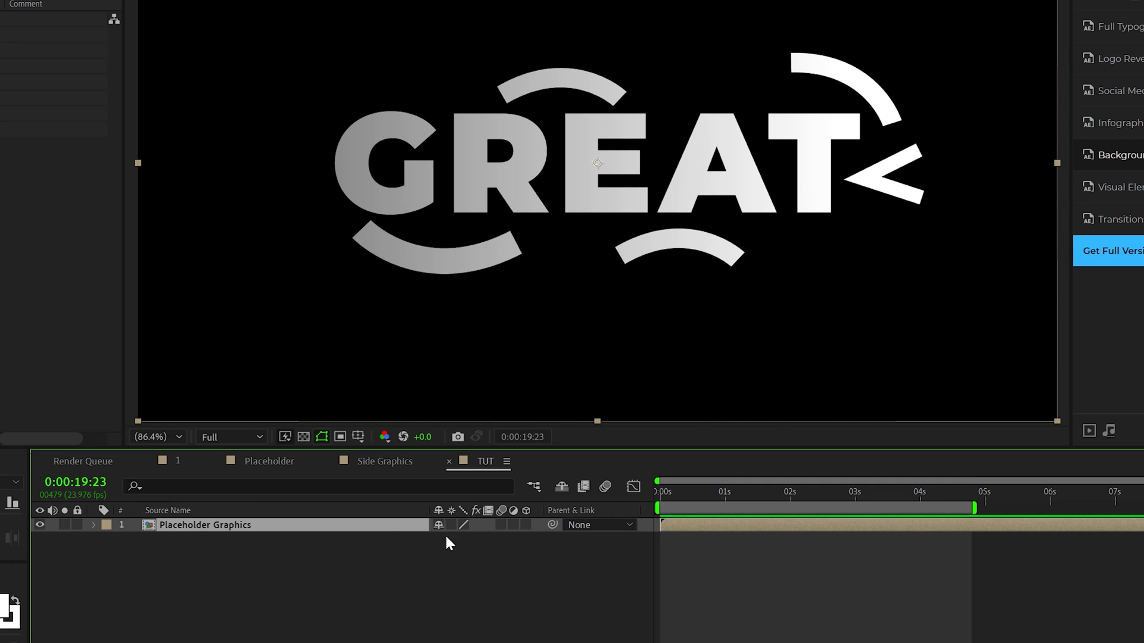
click(527, 524)
- Add a new 50mm camera to the TUT composition
click(103, 7)
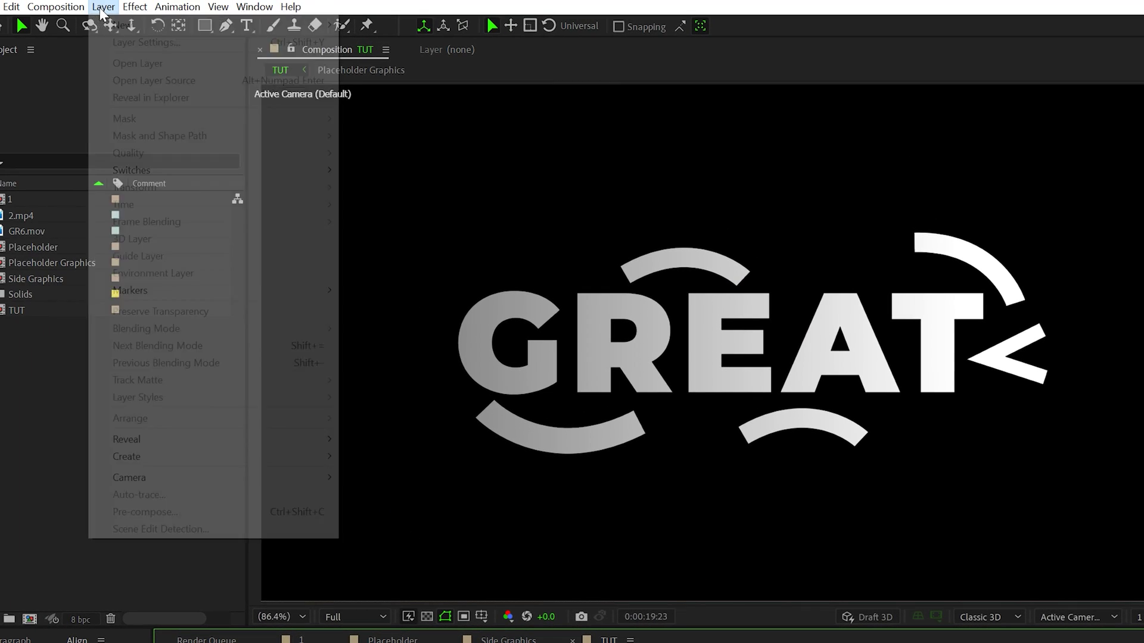
mouse_move(109, 25)
click(437, 78)
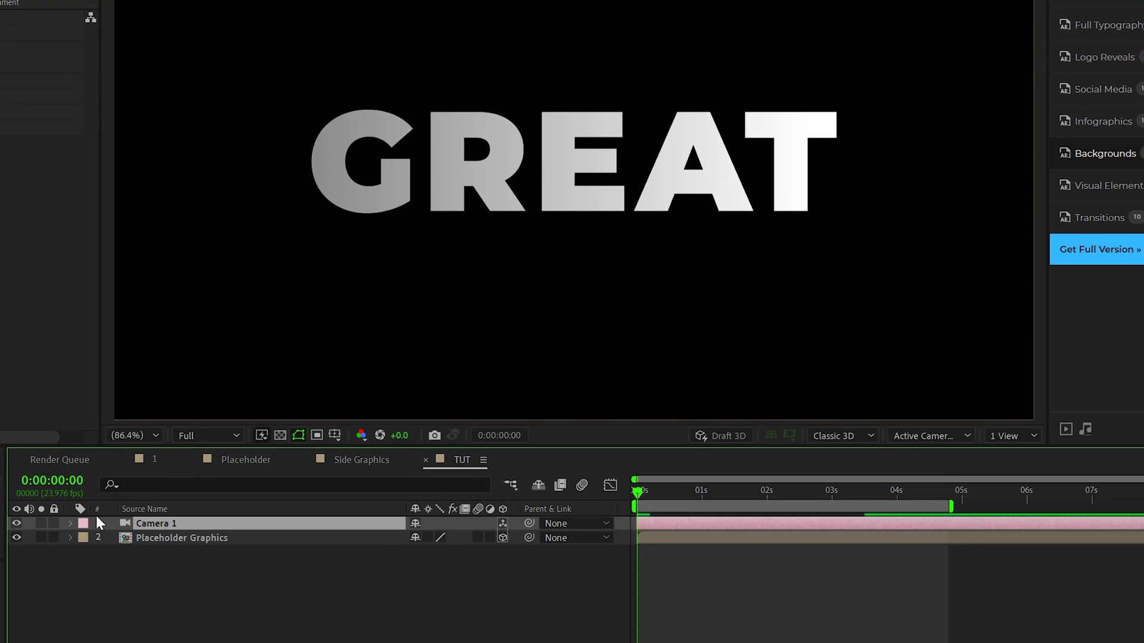
- Keyframe Camera 1's Point of Interest and Position, orbiting GREAT back and dollying closer
click(70, 524)
click(86, 538)
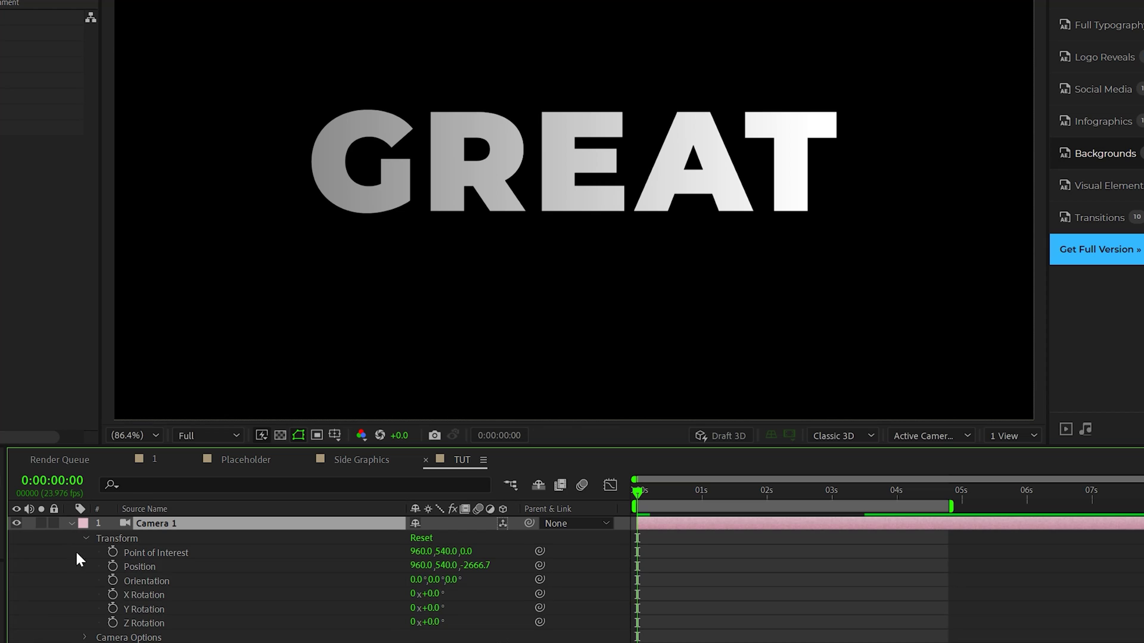
click(112, 553)
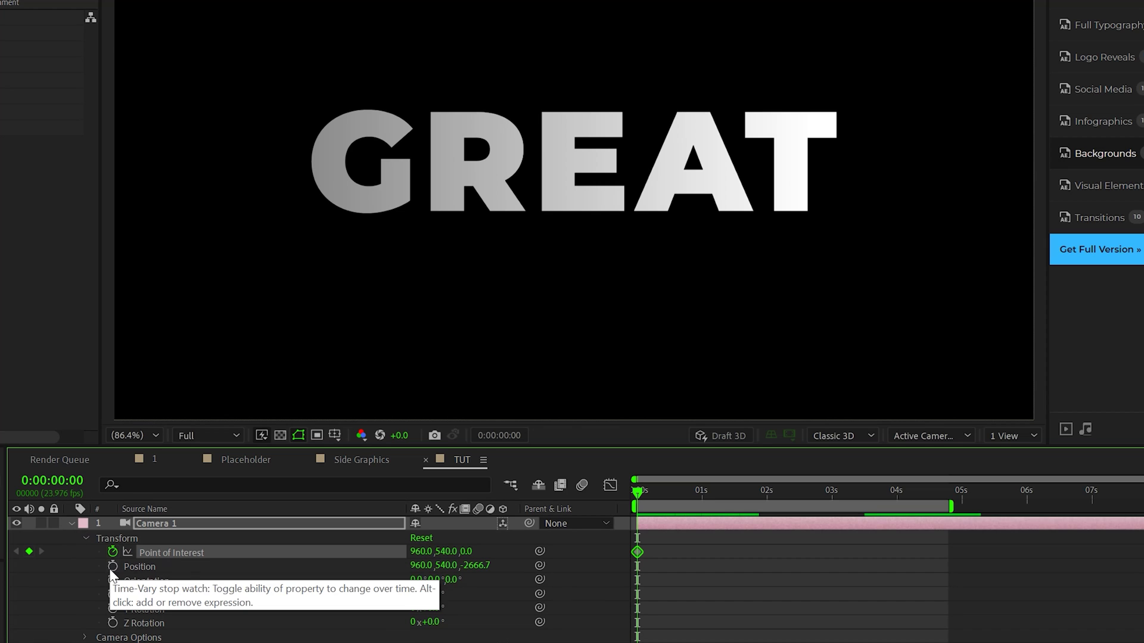
click(113, 566)
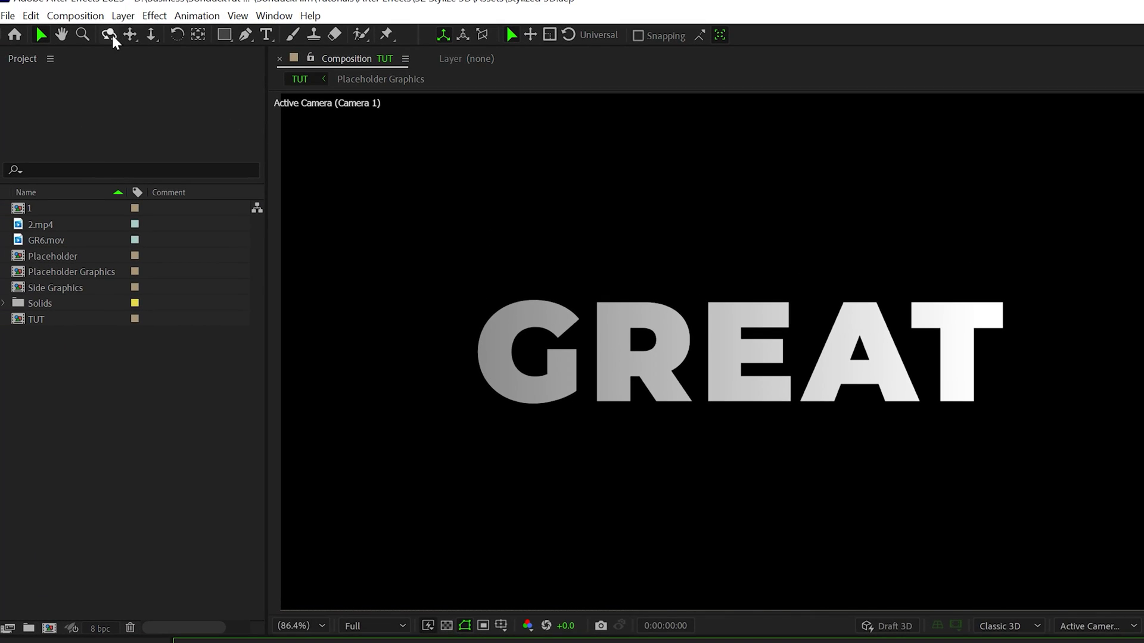
click(109, 36)
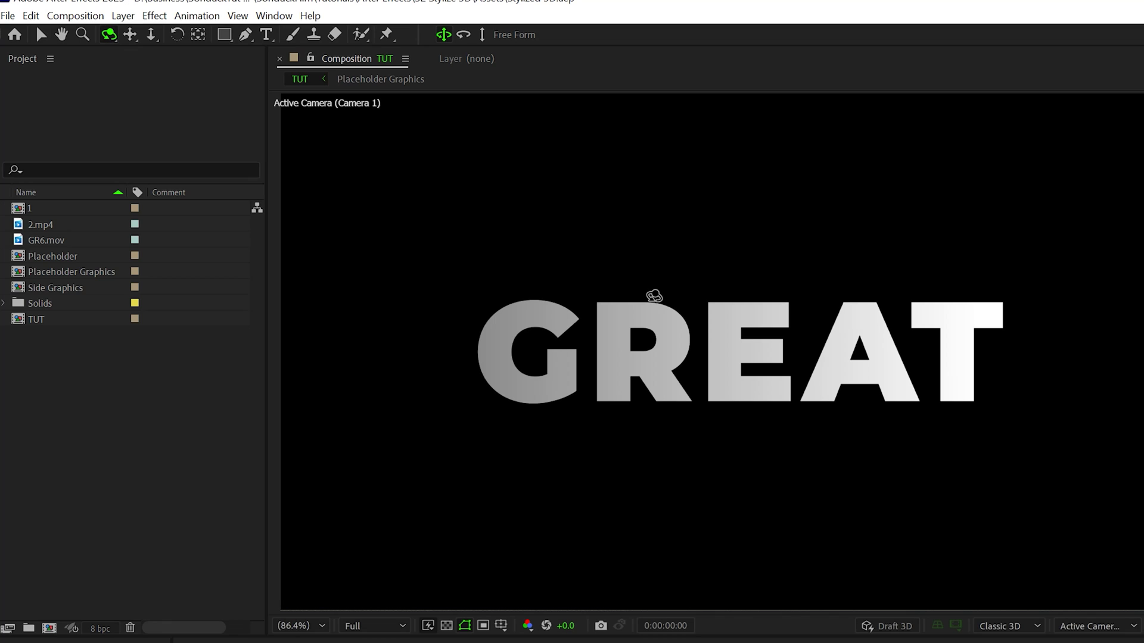
key(c)
key(c)
key(c)
key(c)
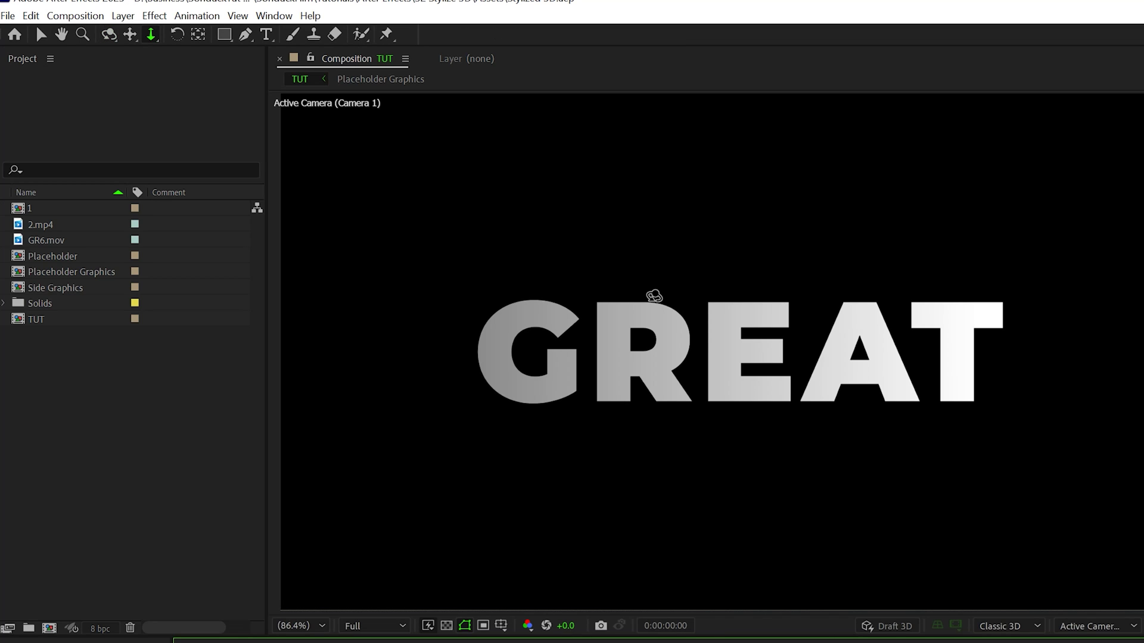
drag(727, 361, 725, 233)
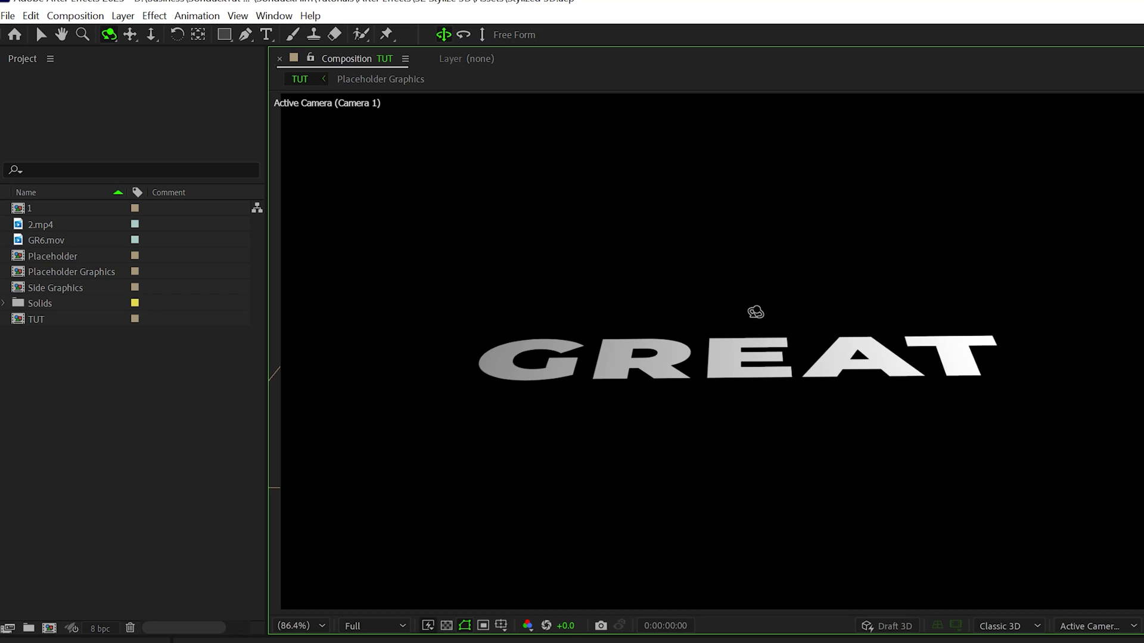
key(c)
key(c)
drag(760, 365, 732, 137)
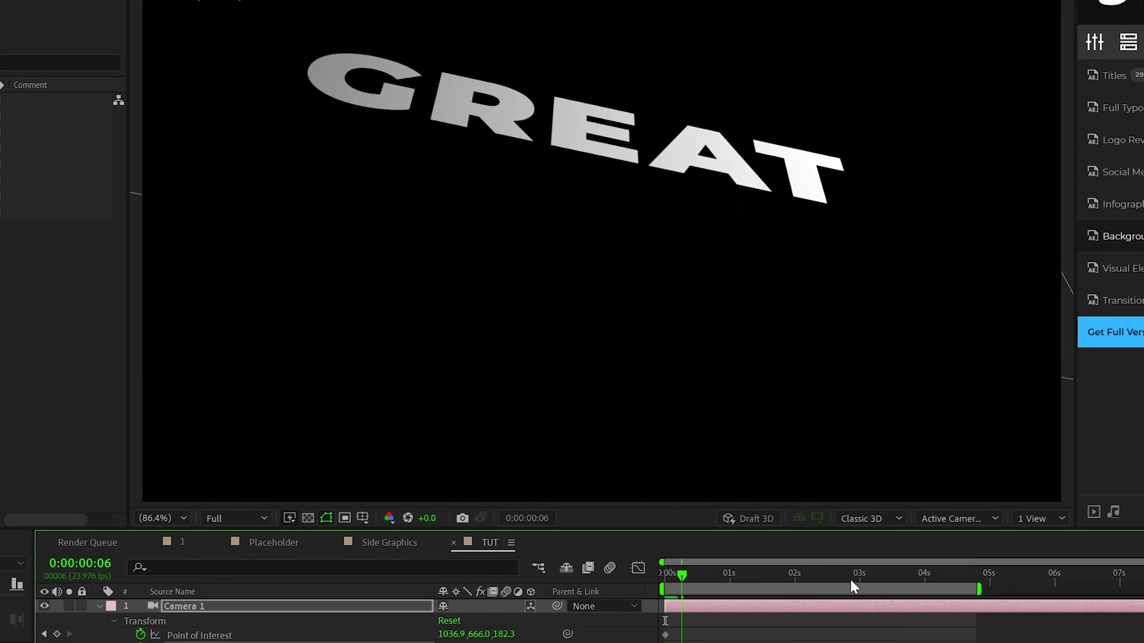
- At a later time, pan the camera across GREAT, set Z Rotation to -16°, and preview
drag(850, 581, 1036, 578)
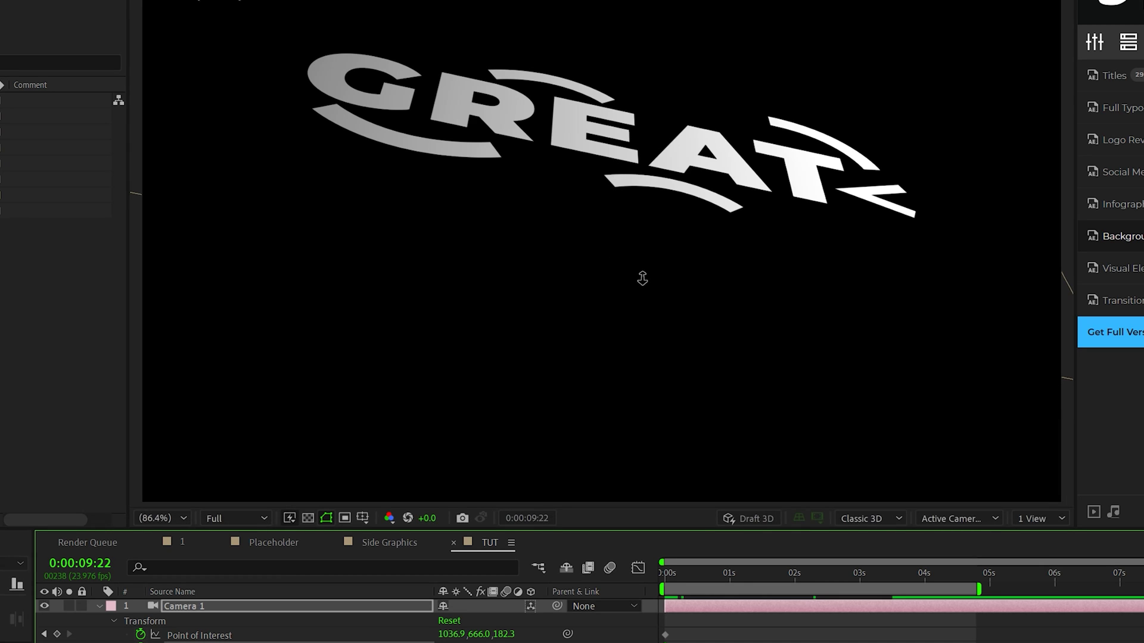
scroll(644, 263, up, 5)
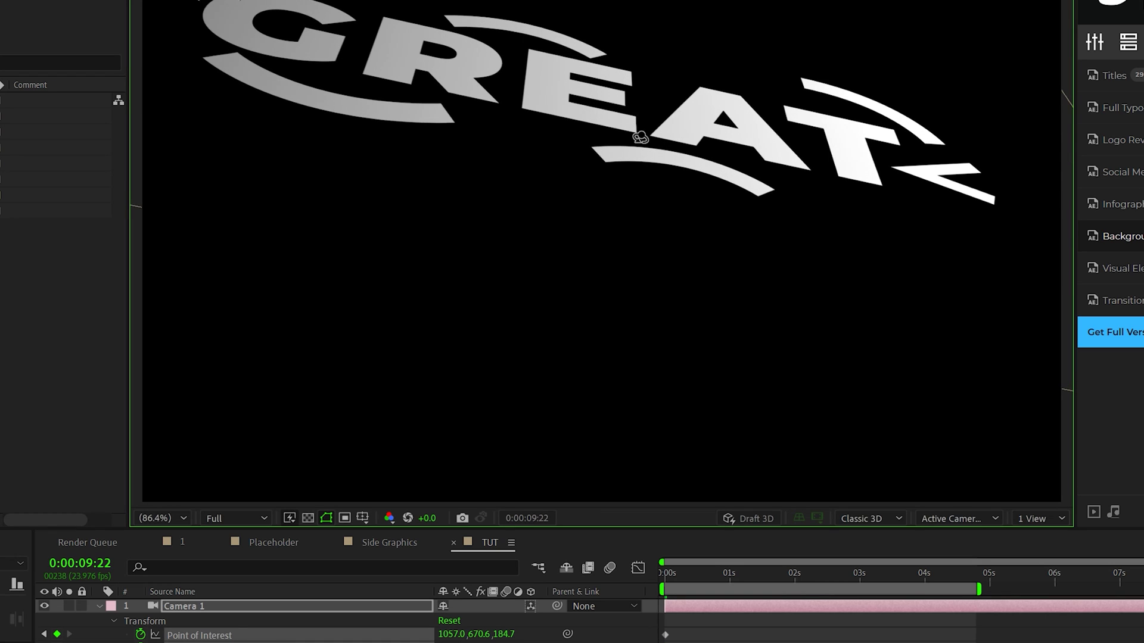
scroll(641, 138, up, 1)
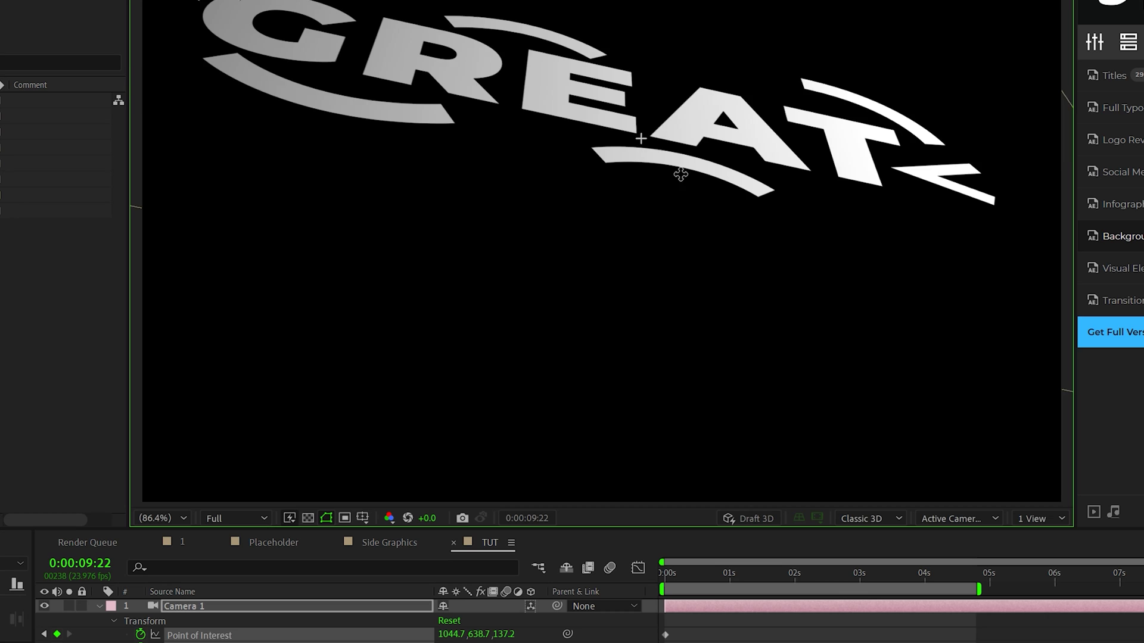
drag(681, 174, 621, 138)
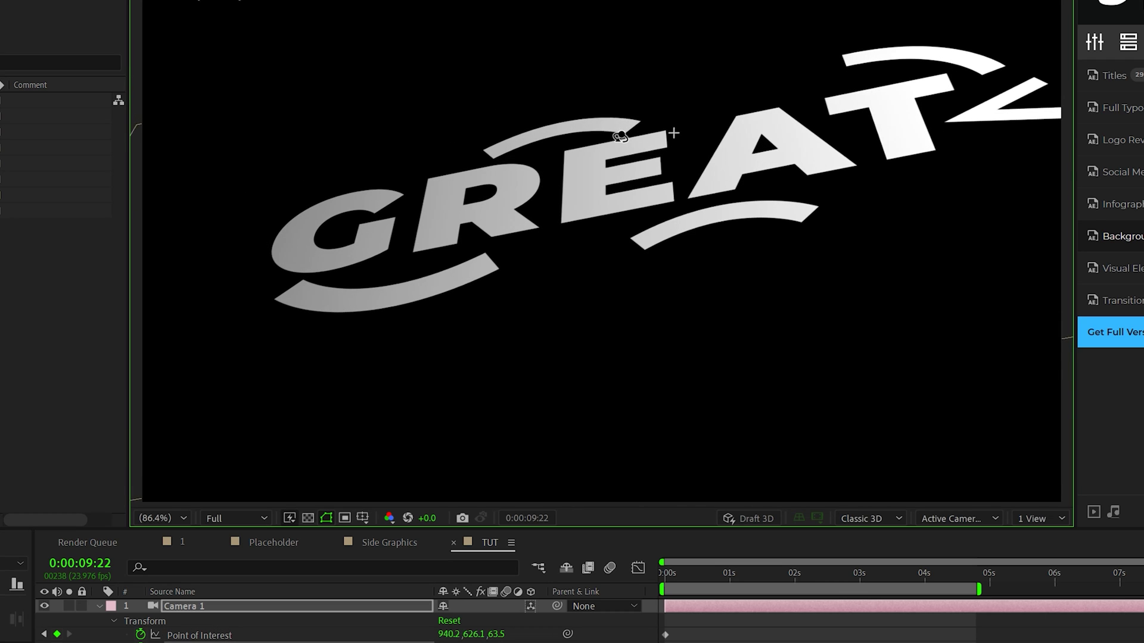
drag(619, 136, 622, 126)
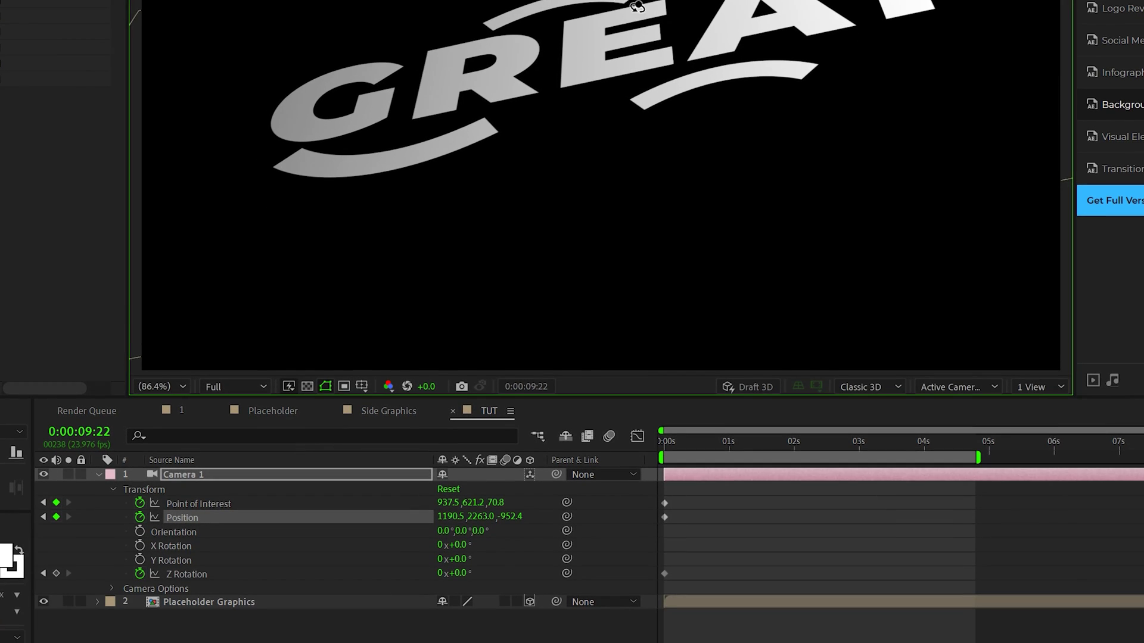
drag(637, 6, 598, 1)
drag(464, 576, 438, 566)
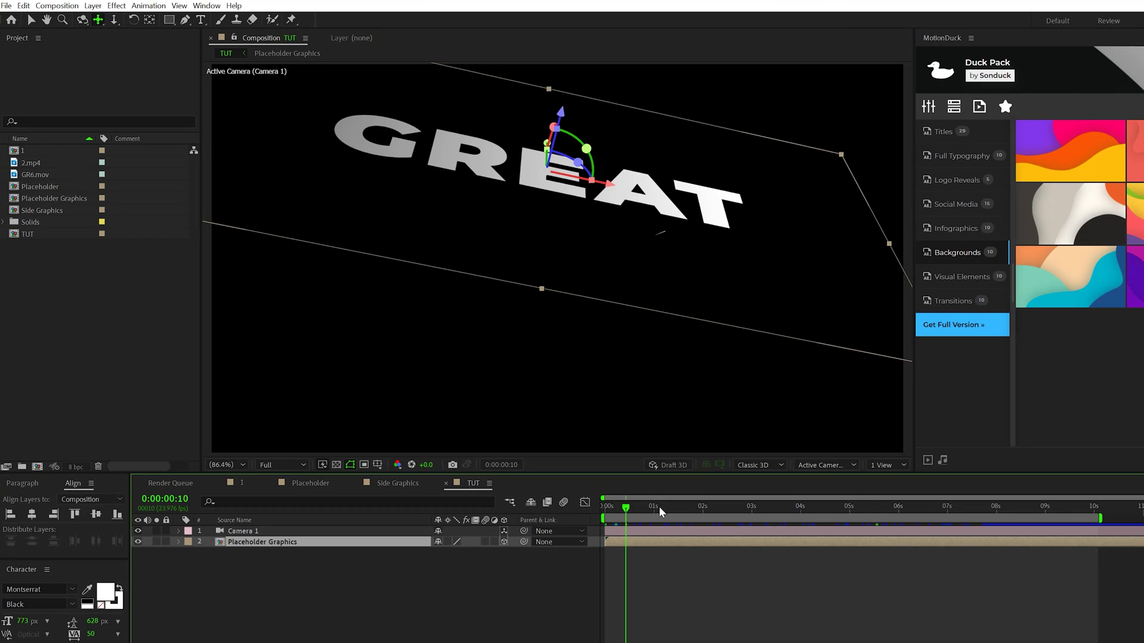
drag(658, 507, 1066, 523)
- Give Placeholder Graphics a Position expression adding (index-1)*3 to Z
click(232, 483)
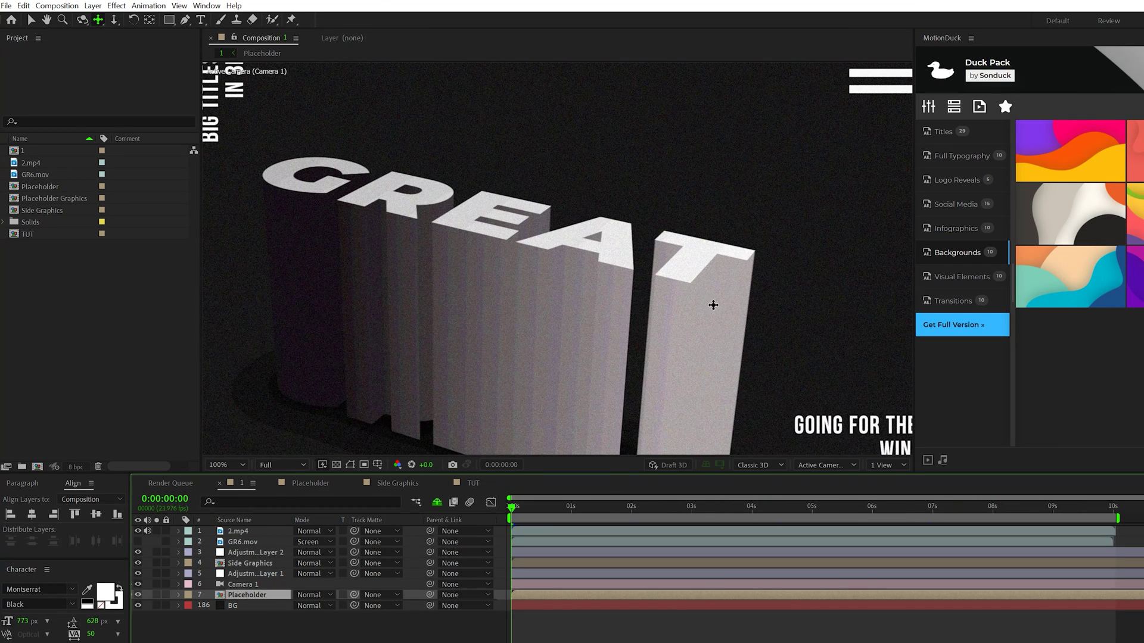
click(481, 481)
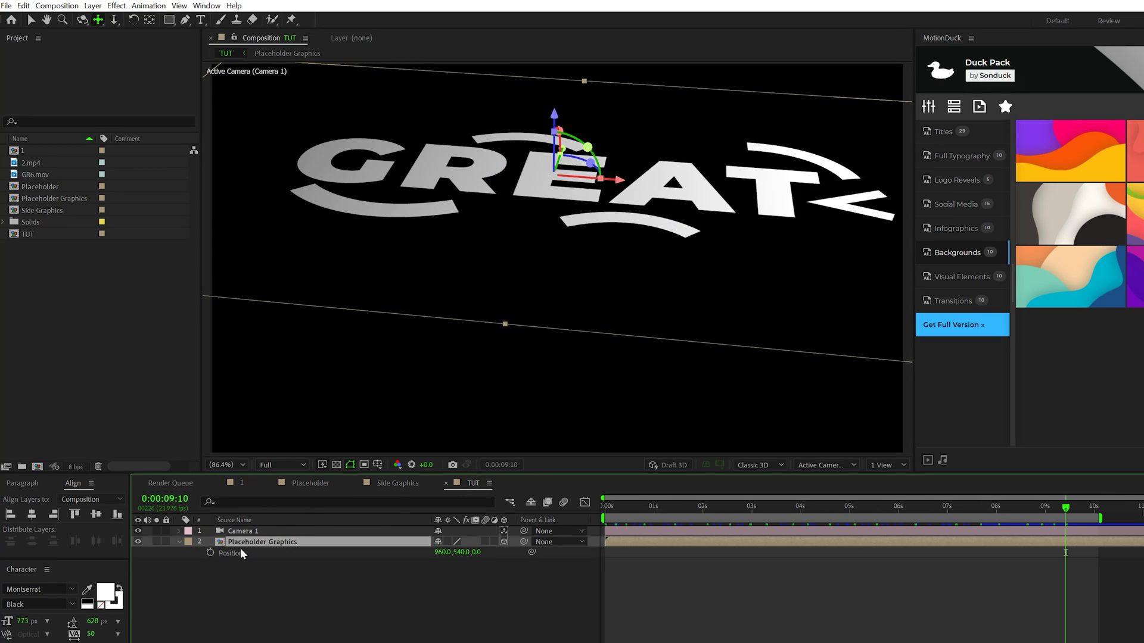
alt+click(211, 553)
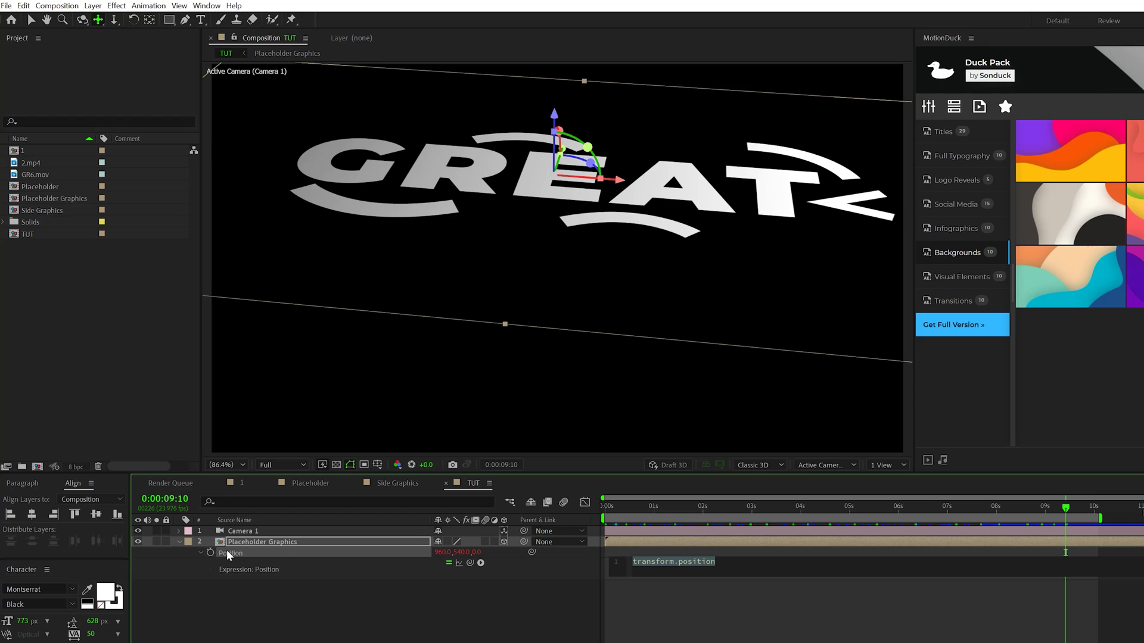
click(454, 599)
click(765, 563)
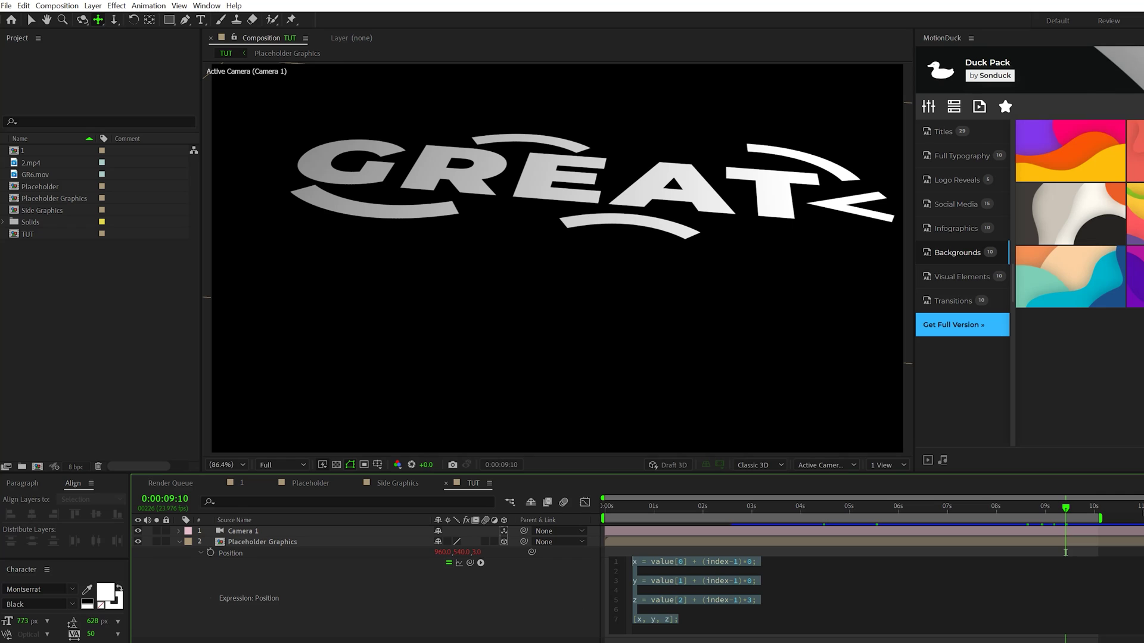
click(319, 620)
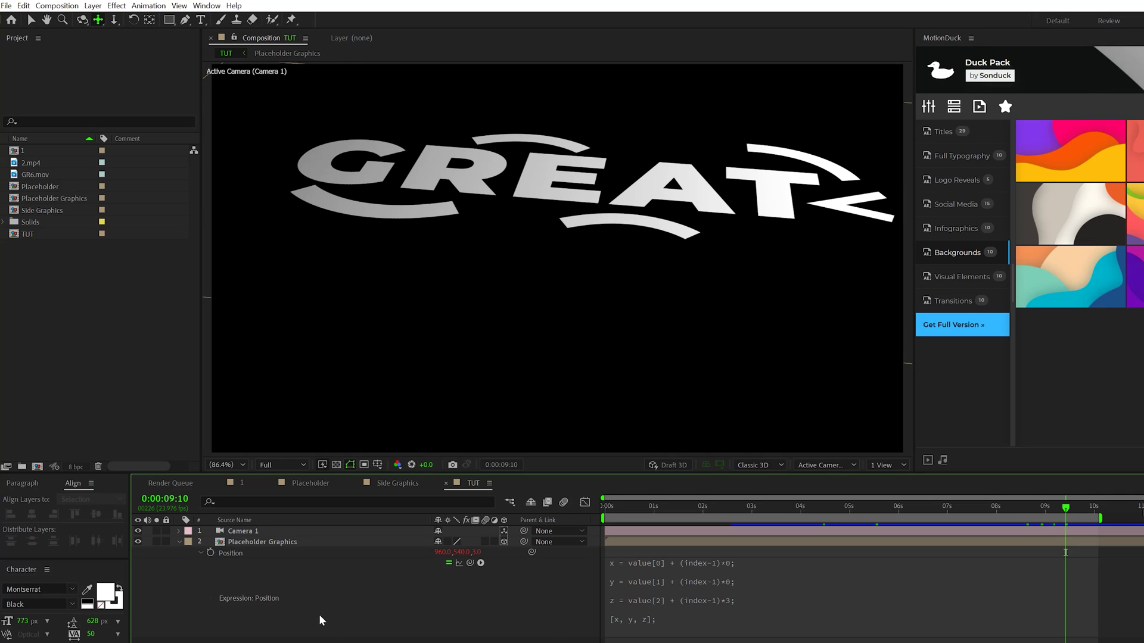
- Duplicate the Placeholder Graphics layer and select the new copy
click(262, 542)
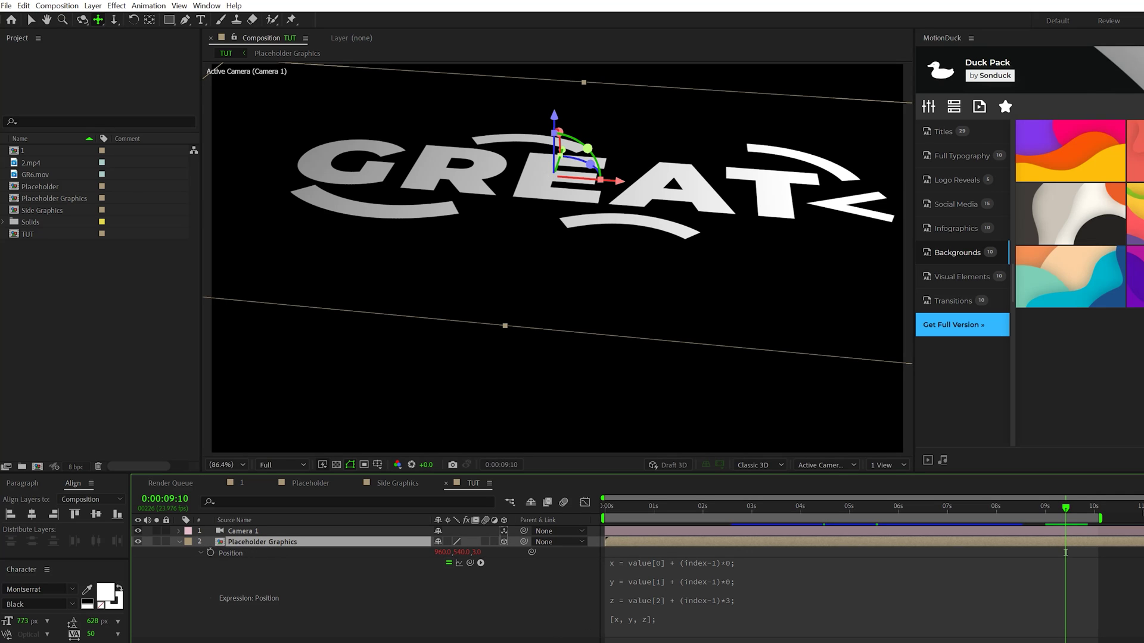
click(24, 6)
click(48, 154)
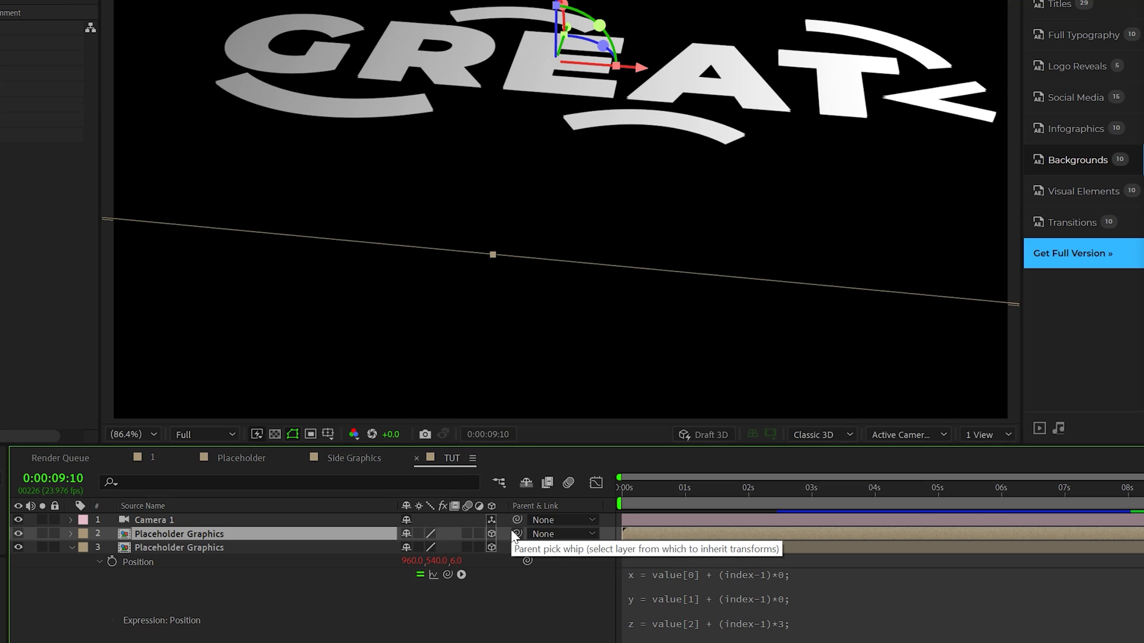
click(165, 547)
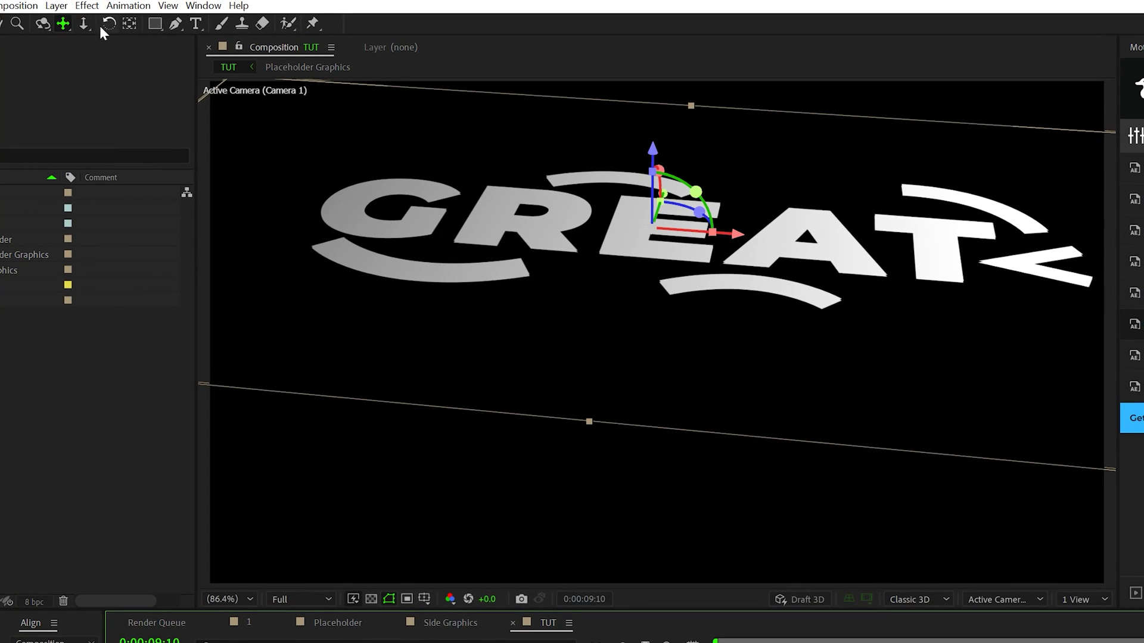
- Apply Gradient Ramp to the copied layer, start on the text's left, end over the right letters
click(88, 6)
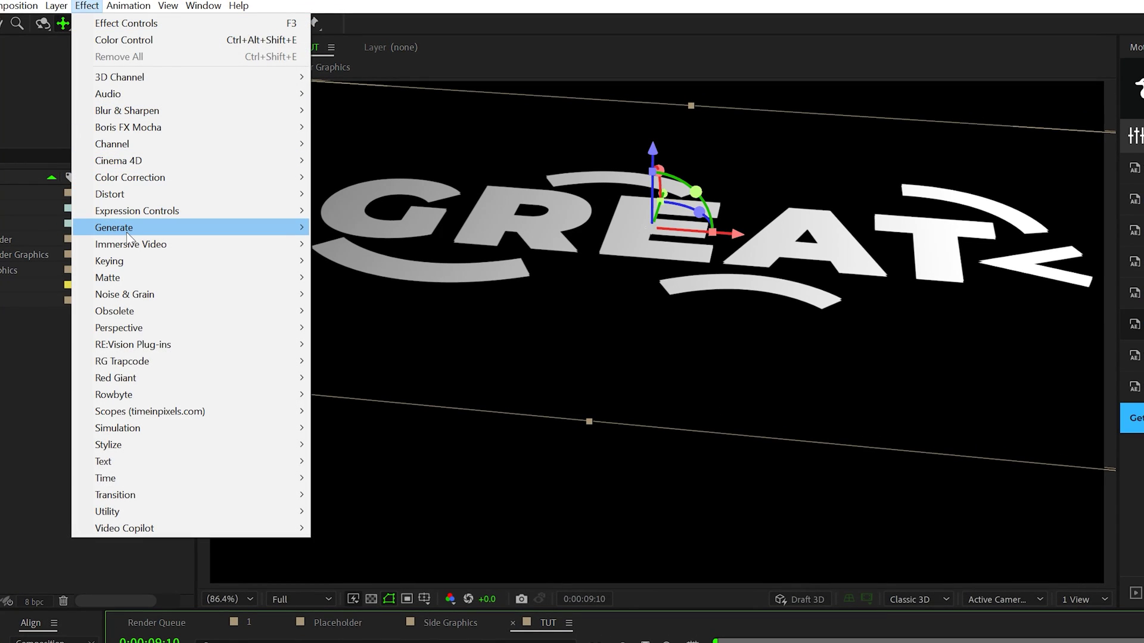
mouse_move(246, 231)
click(349, 511)
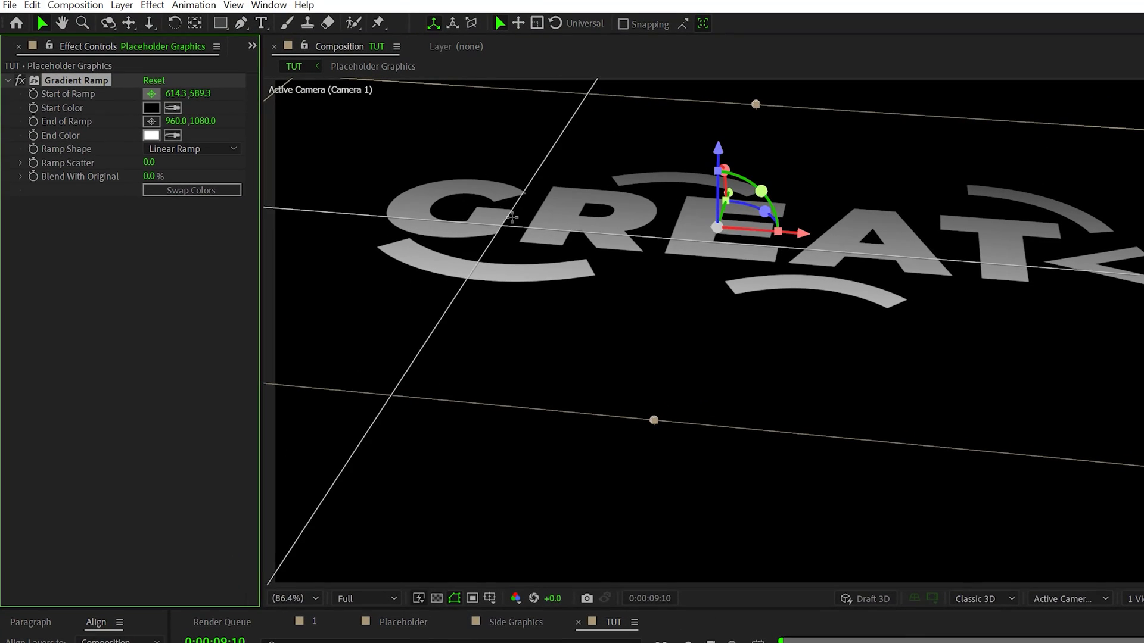
drag(494, 36, 452, 49)
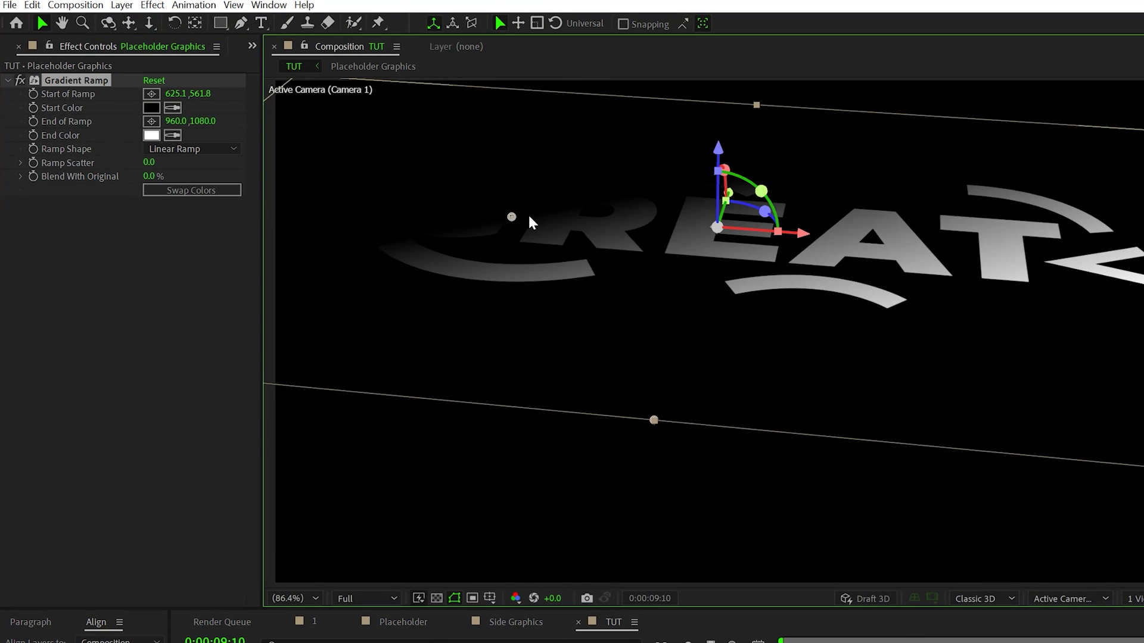
click(151, 121)
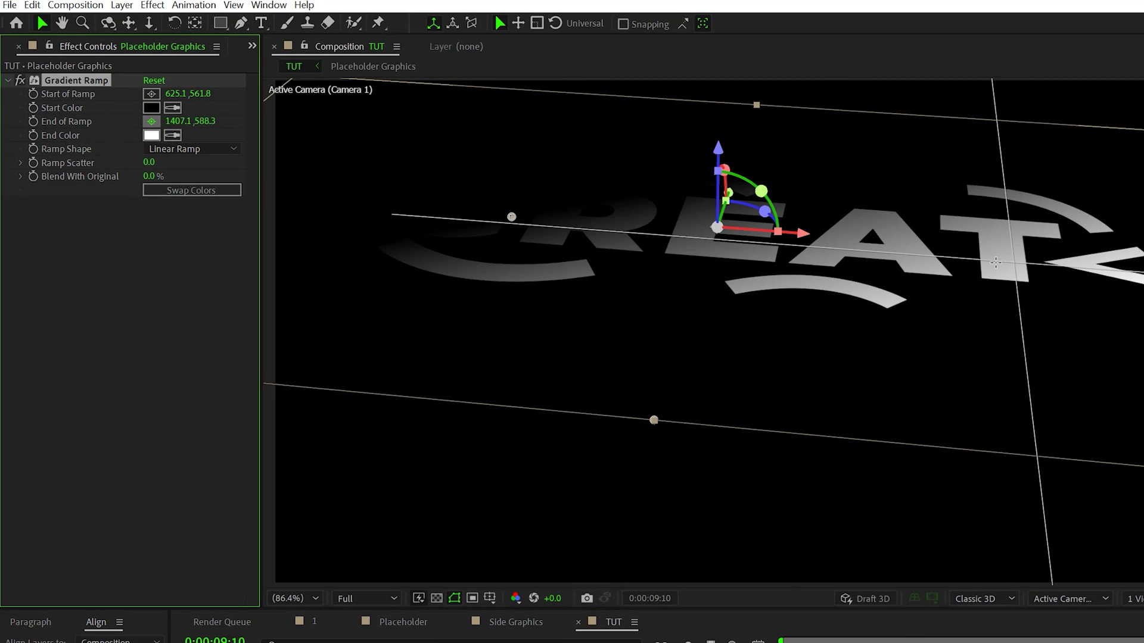
click(957, 253)
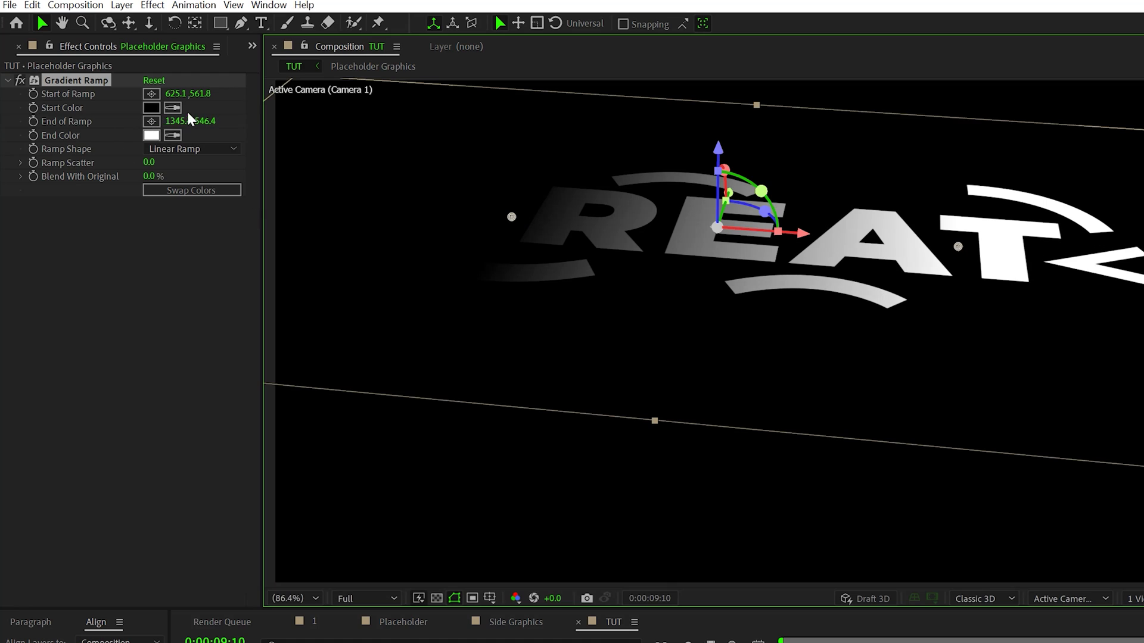
- Create an adjustment layer named 'Control' with two Color Control effects
click(121, 5)
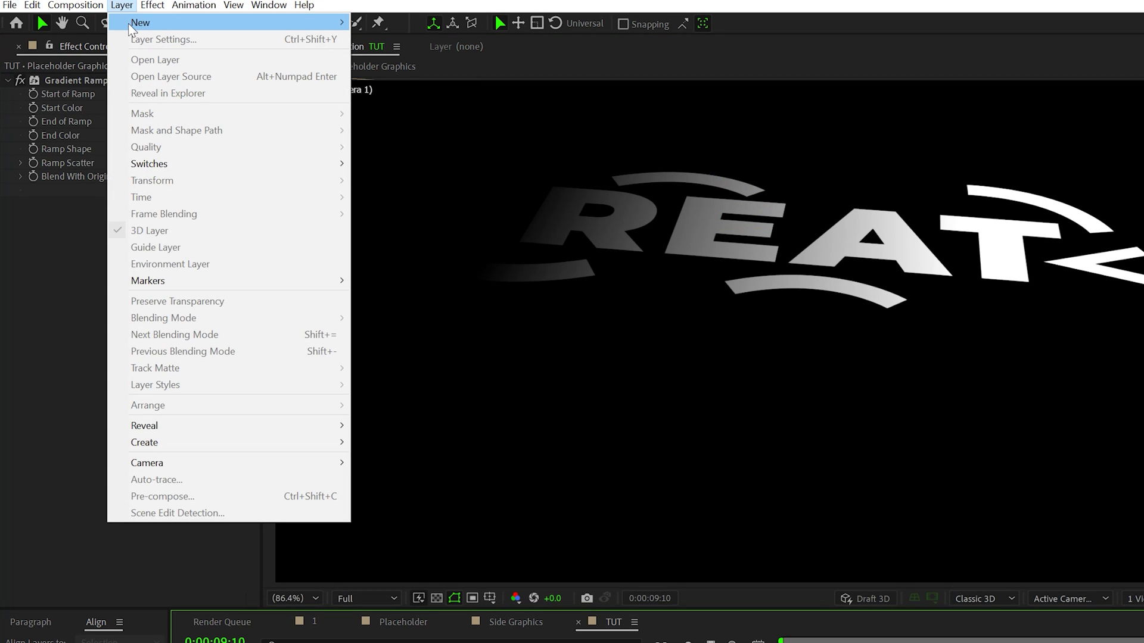
mouse_move(132, 27)
click(454, 122)
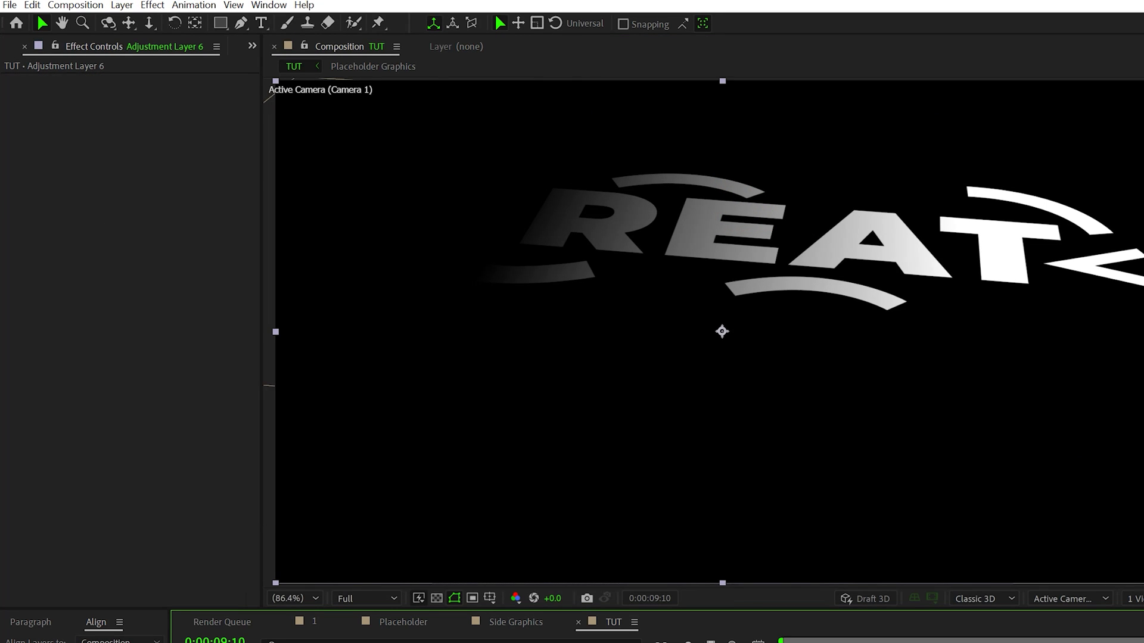
key(Return)
text(Control)
key(Return)
click(152, 4)
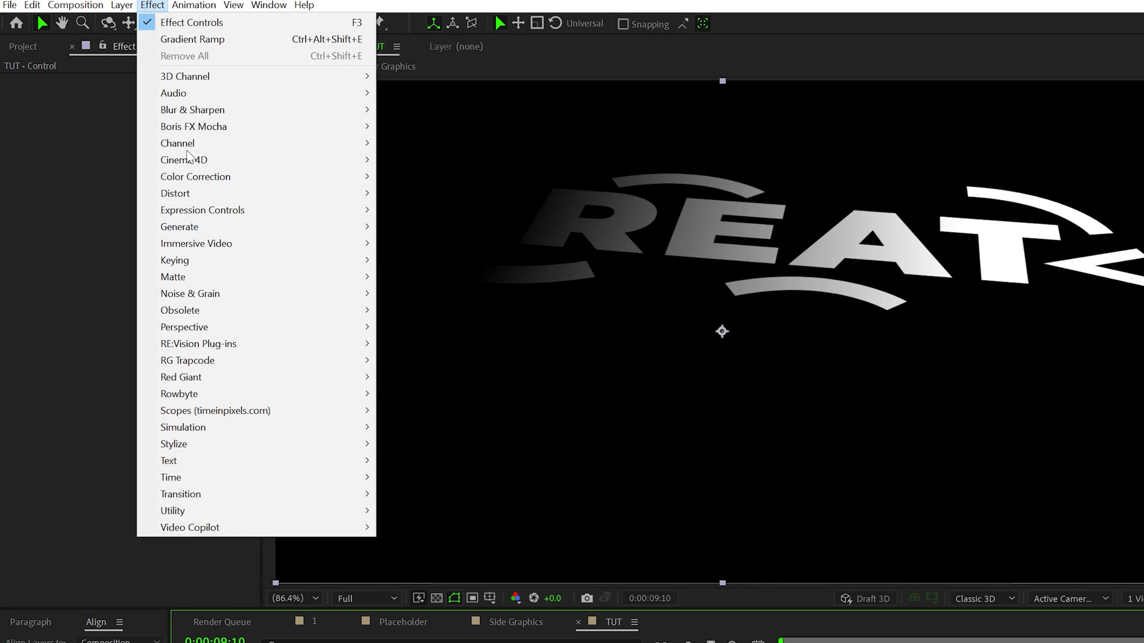
mouse_move(185, 211)
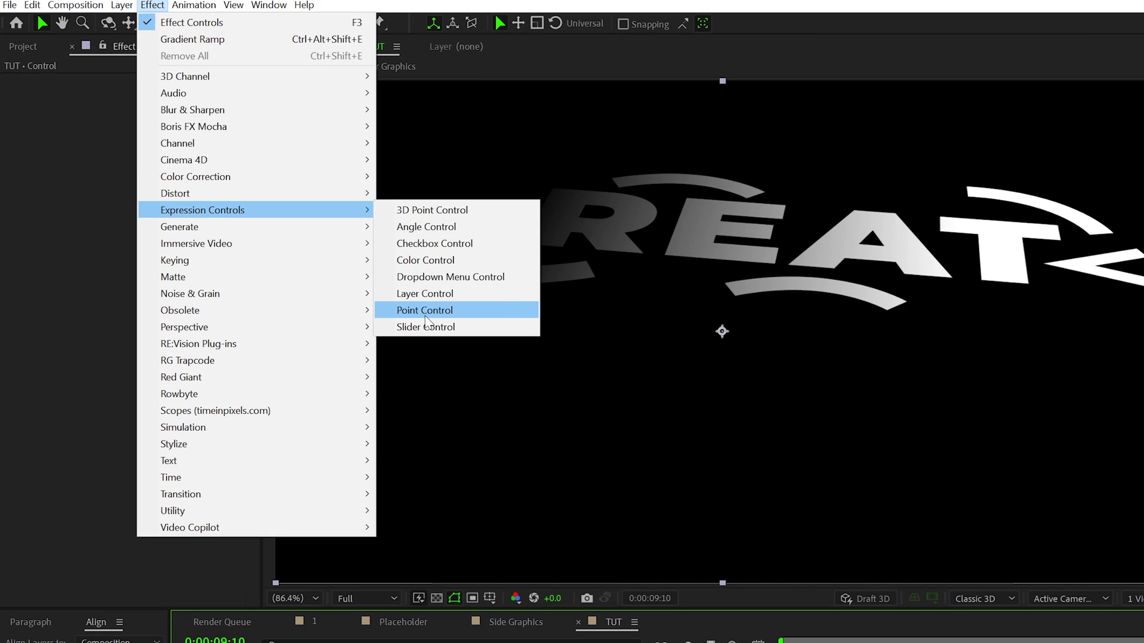
click(417, 260)
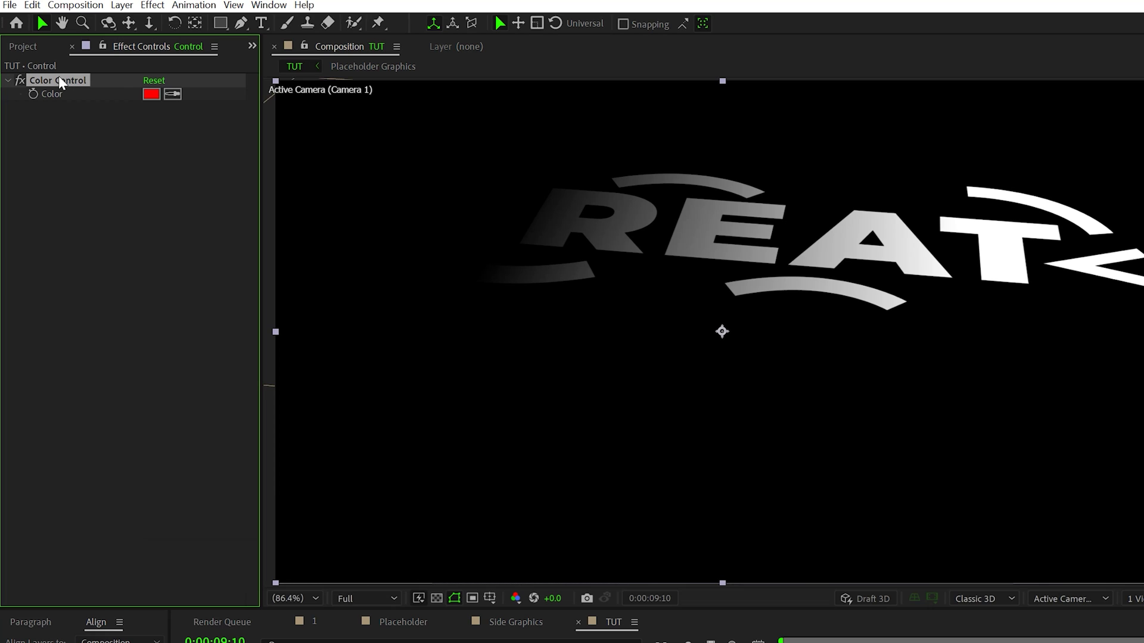
key(ctrl+d)
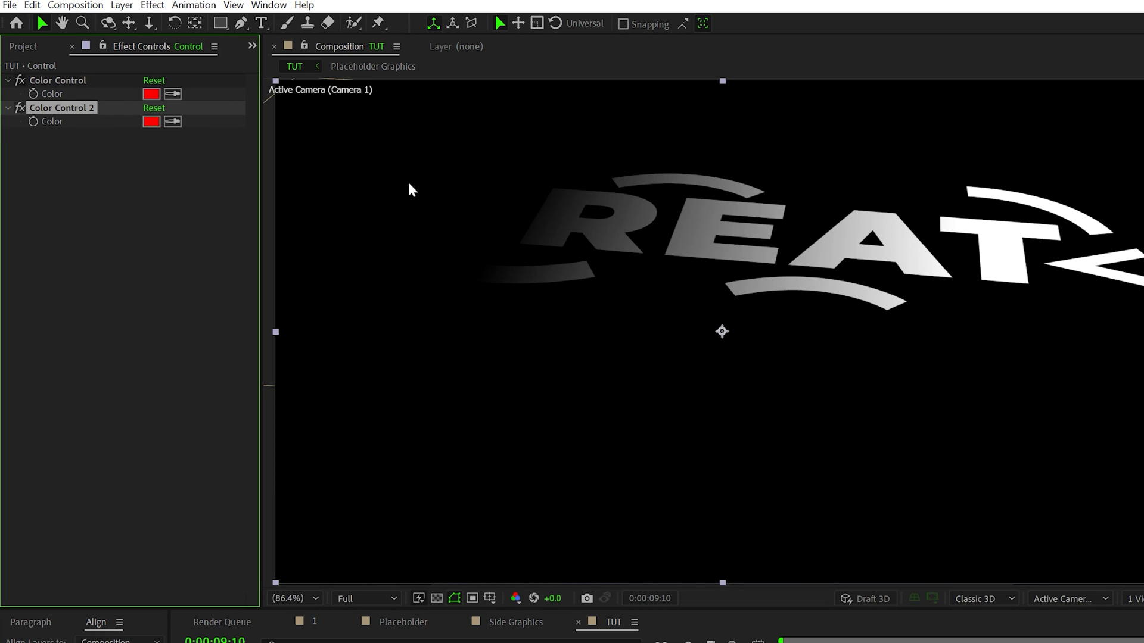
- Pick-whip the ramp's Start and End Colors to Color Control and Color Control 2
click(411, 189)
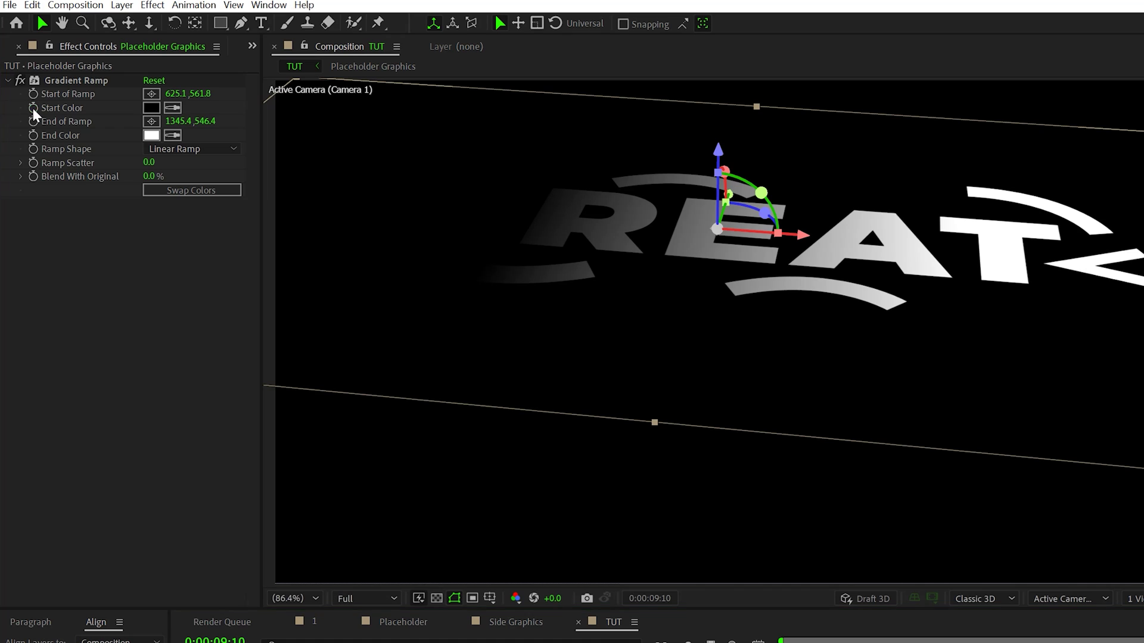
key(ctrl+shift+a)
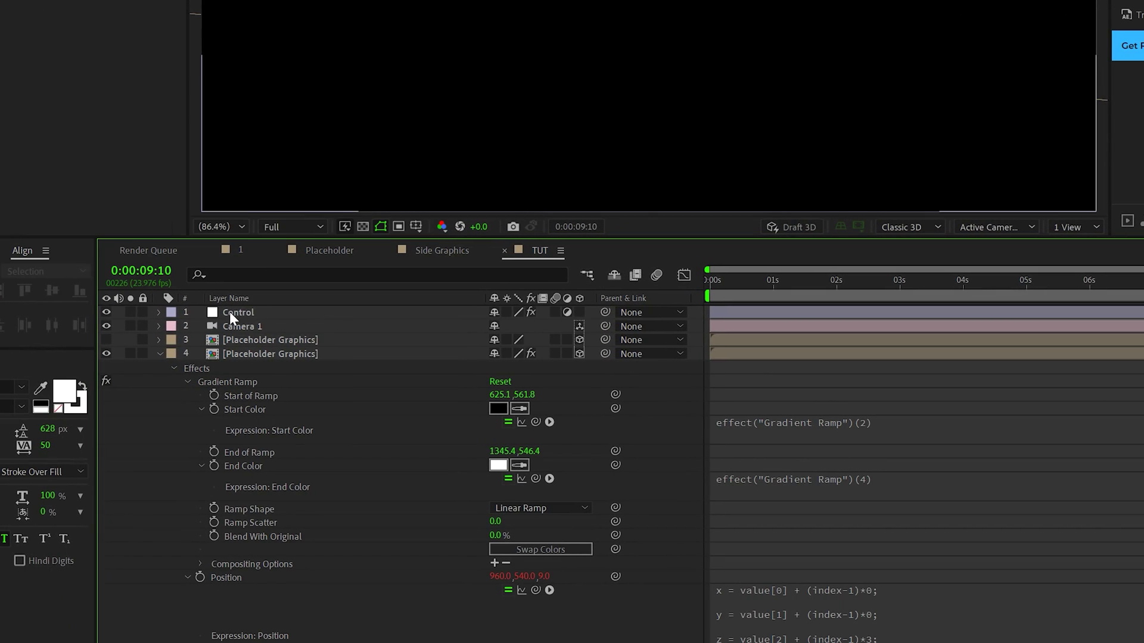
click(262, 314)
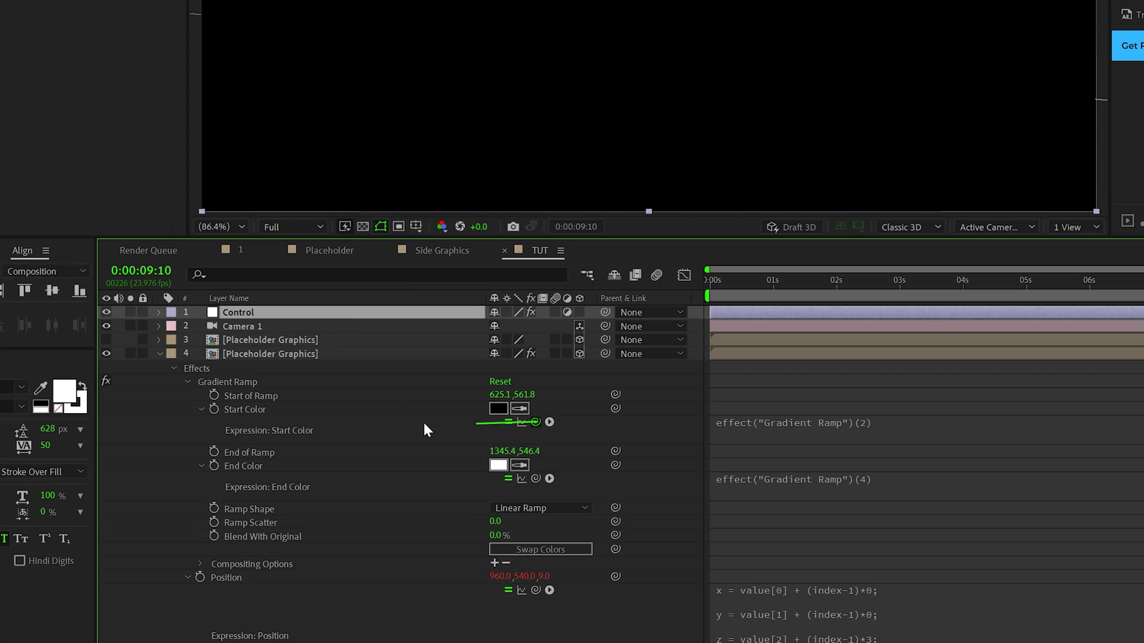
drag(444, 308, 445, 309)
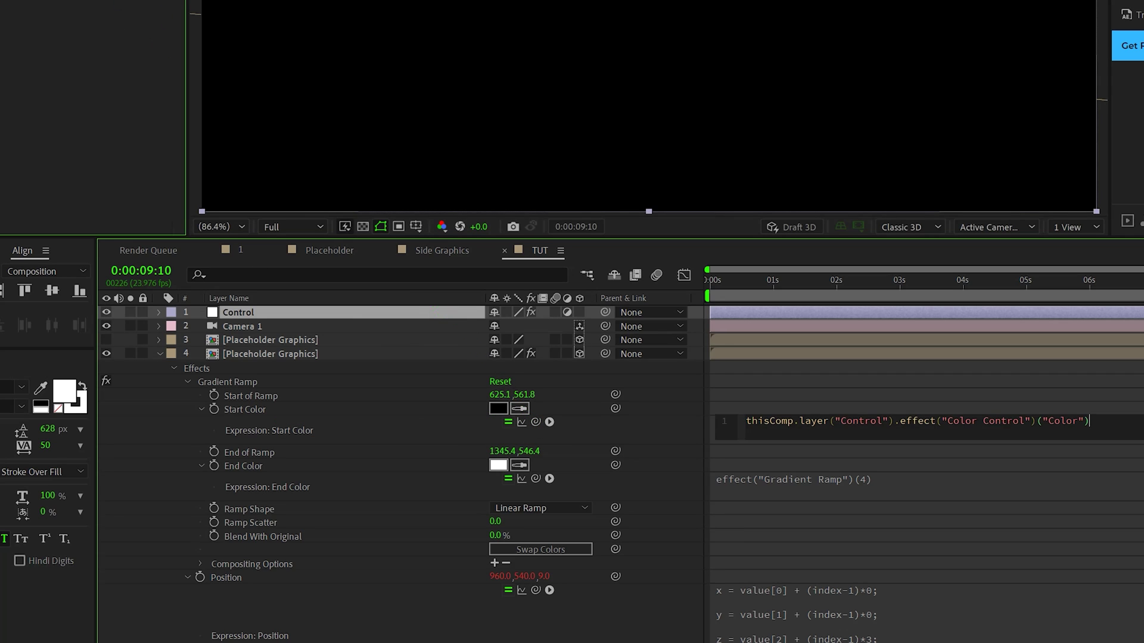
drag(535, 479, 131, 0)
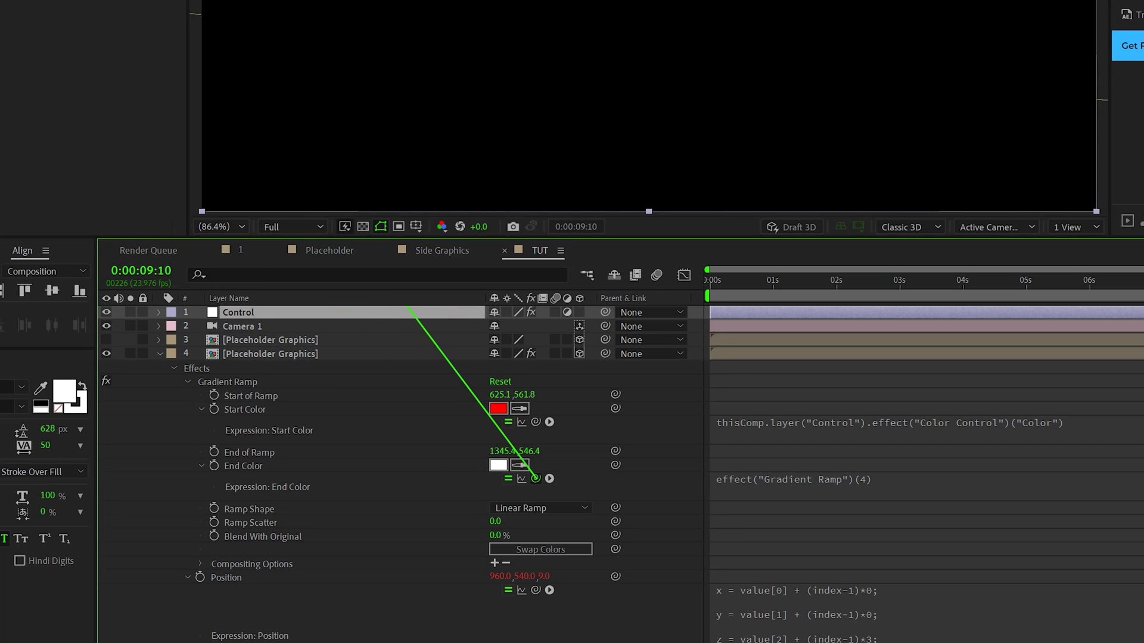
drag(408, 308, 409, 310)
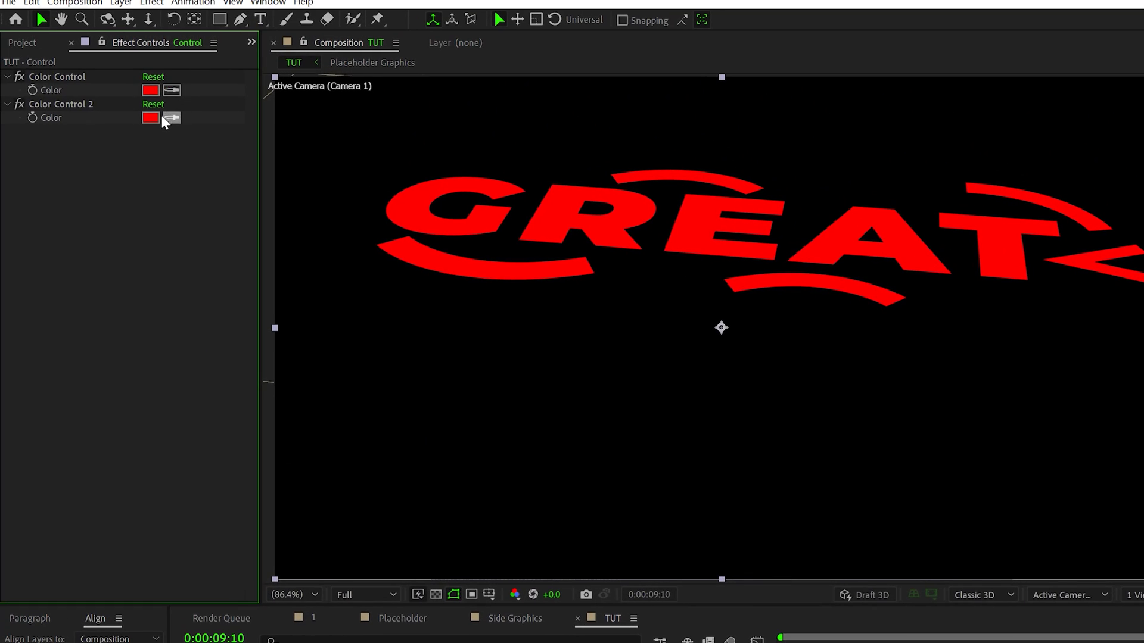
- Compare against the finished reference composition, then return to the TUT composition
click(156, 92)
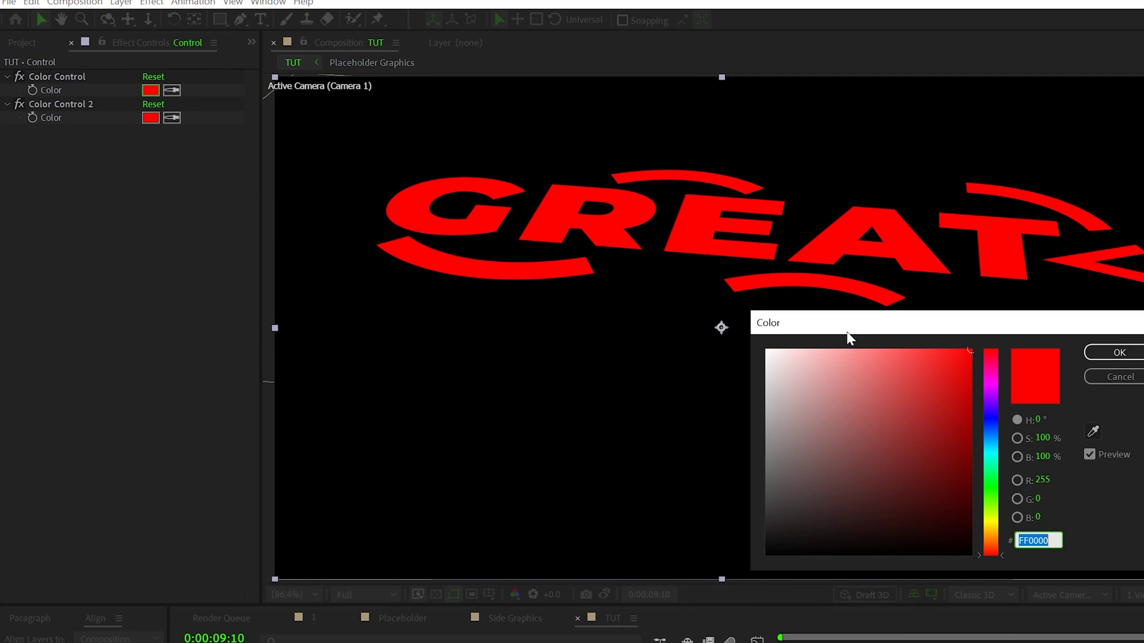
drag(846, 332, 461, 292)
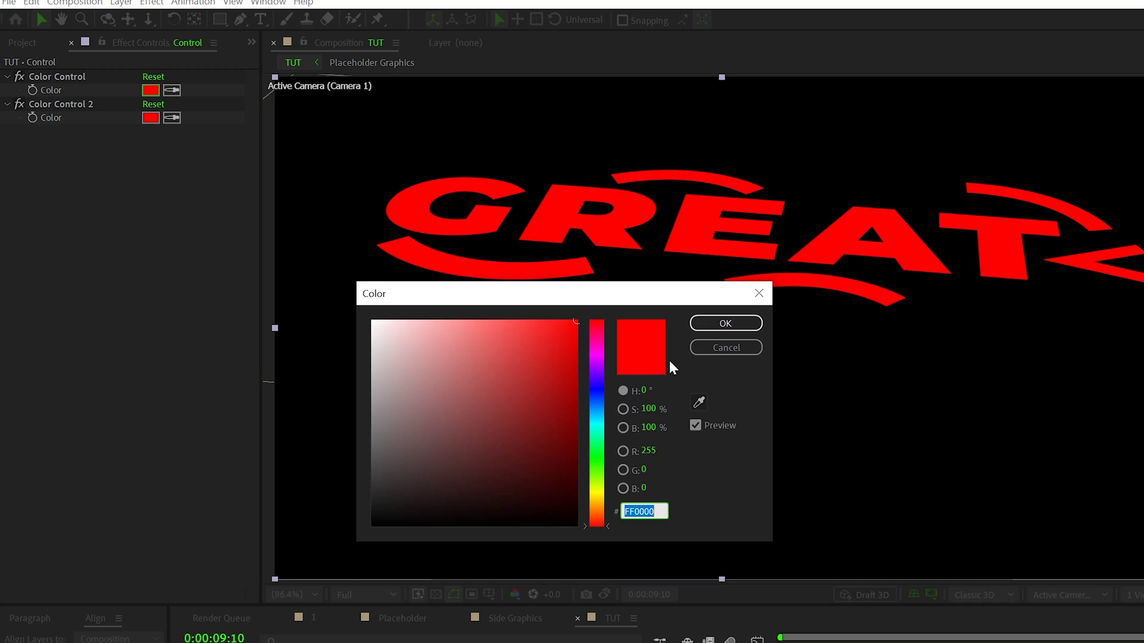
key(Return)
click(314, 617)
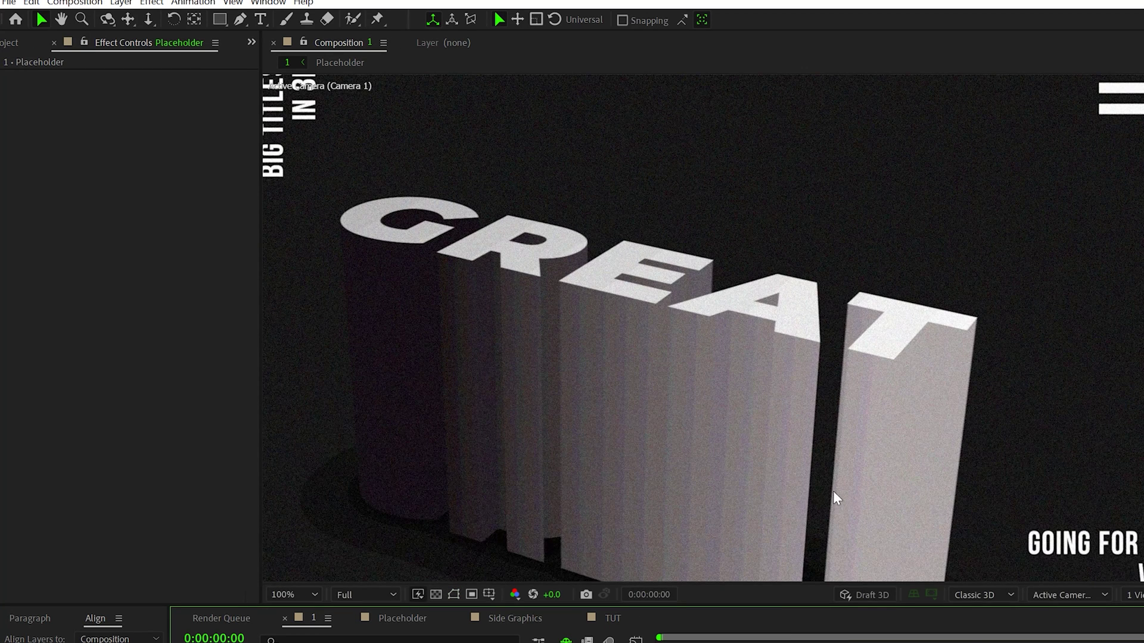
click(613, 617)
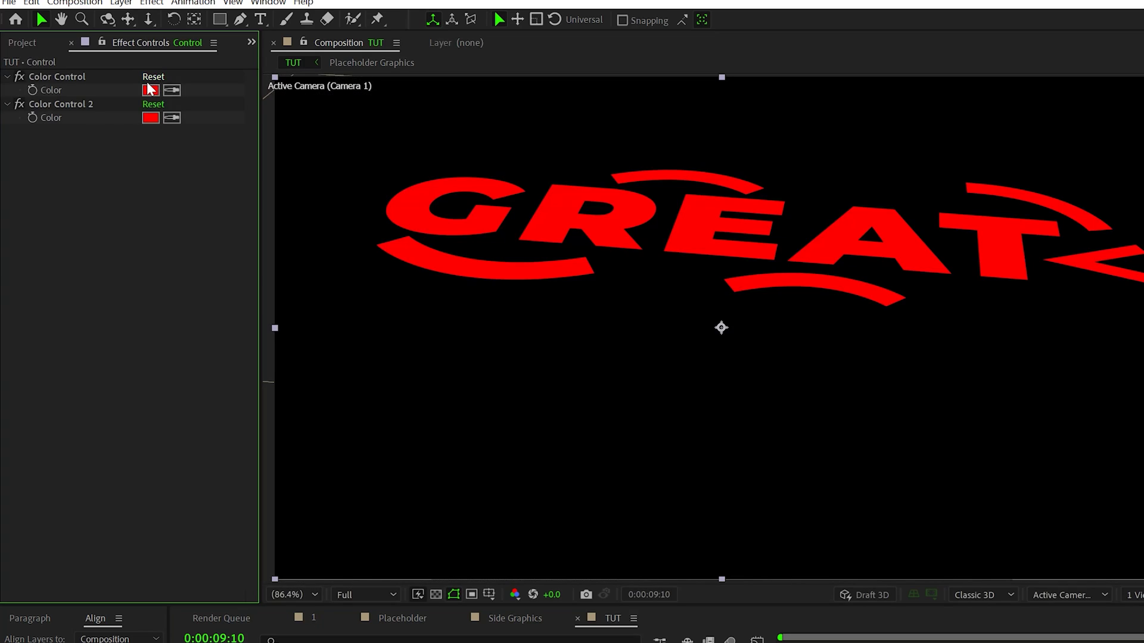
- Set Color Control to a near-black red (#160207)
click(151, 90)
click(521, 495)
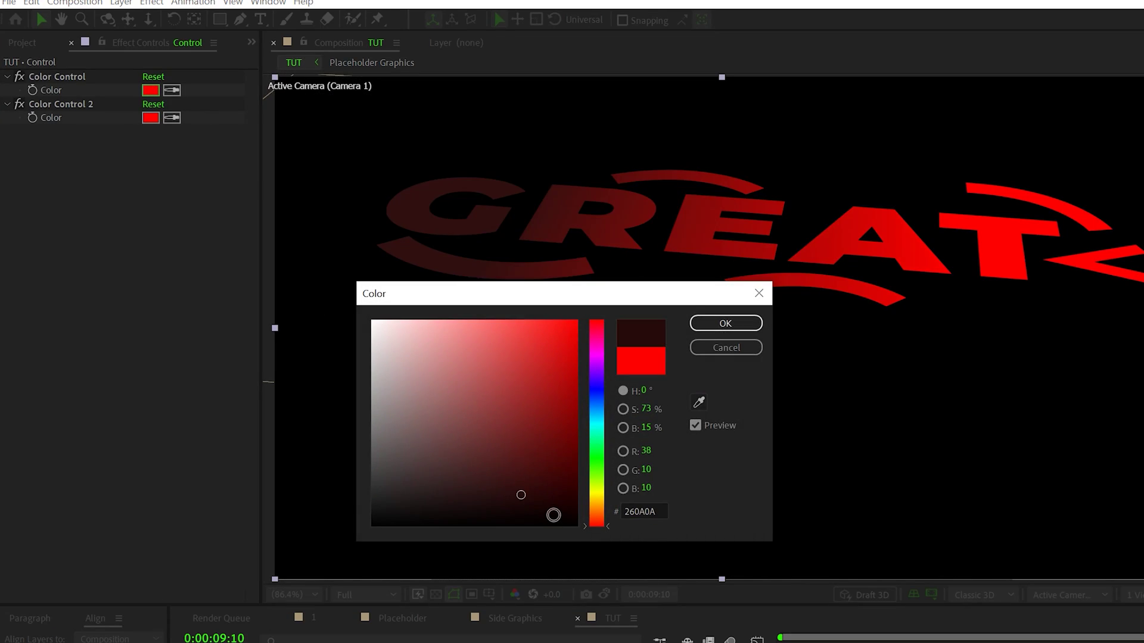
drag(555, 504, 560, 513)
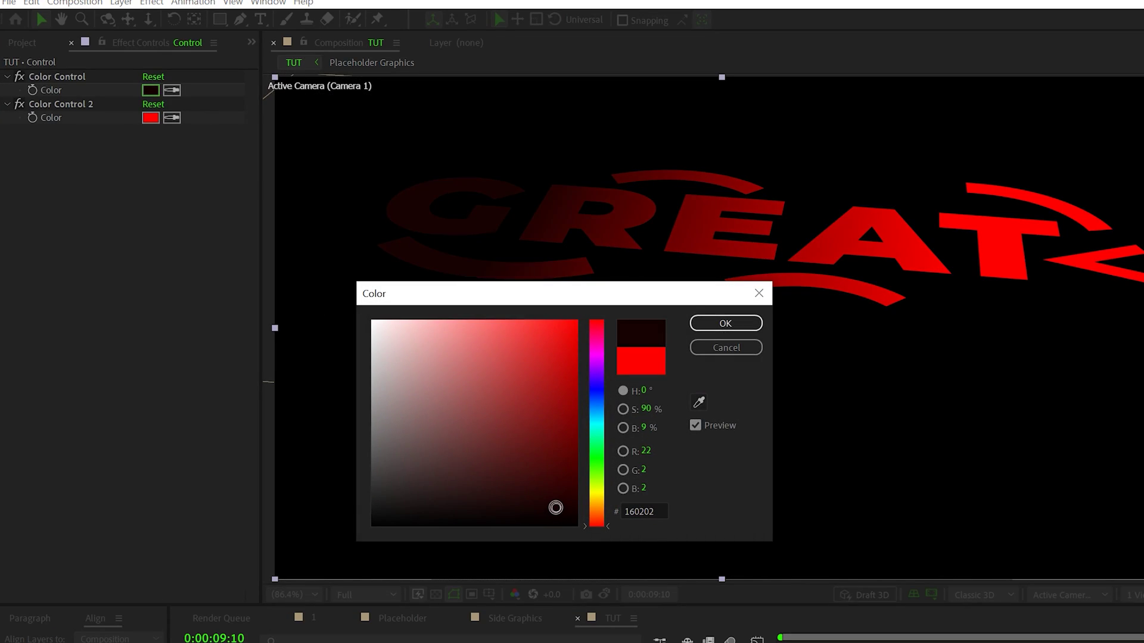
click(724, 324)
- Set Color Control 2 to light gray #E9E9E9 and make layer 3 visible again
click(150, 117)
drag(369, 333, 365, 336)
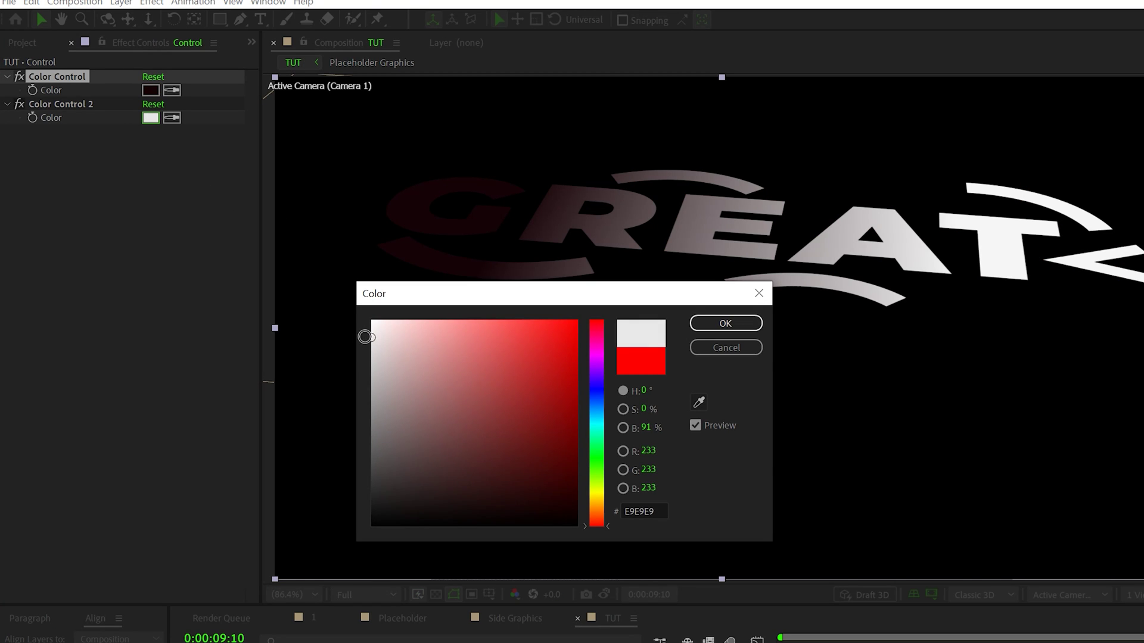
click(725, 323)
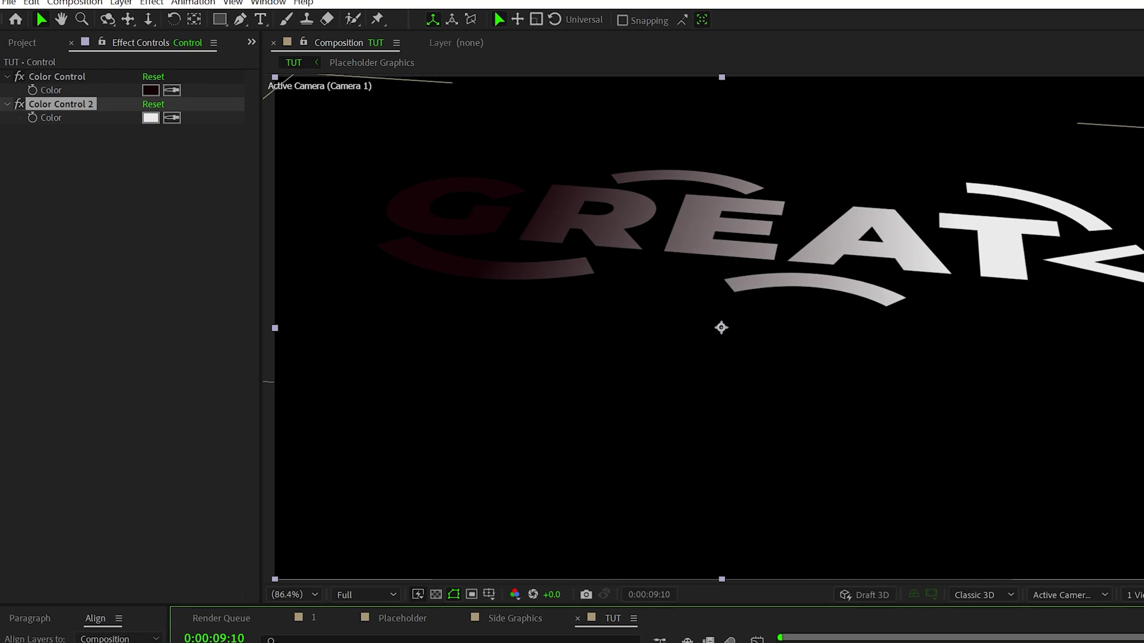
click(723, 324)
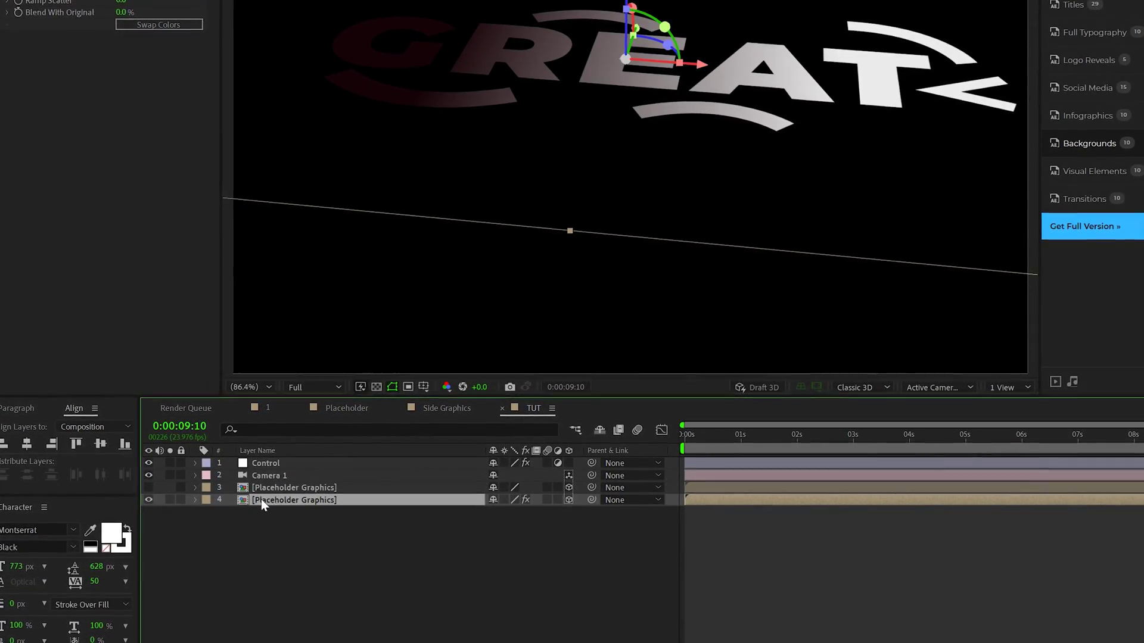
click(148, 487)
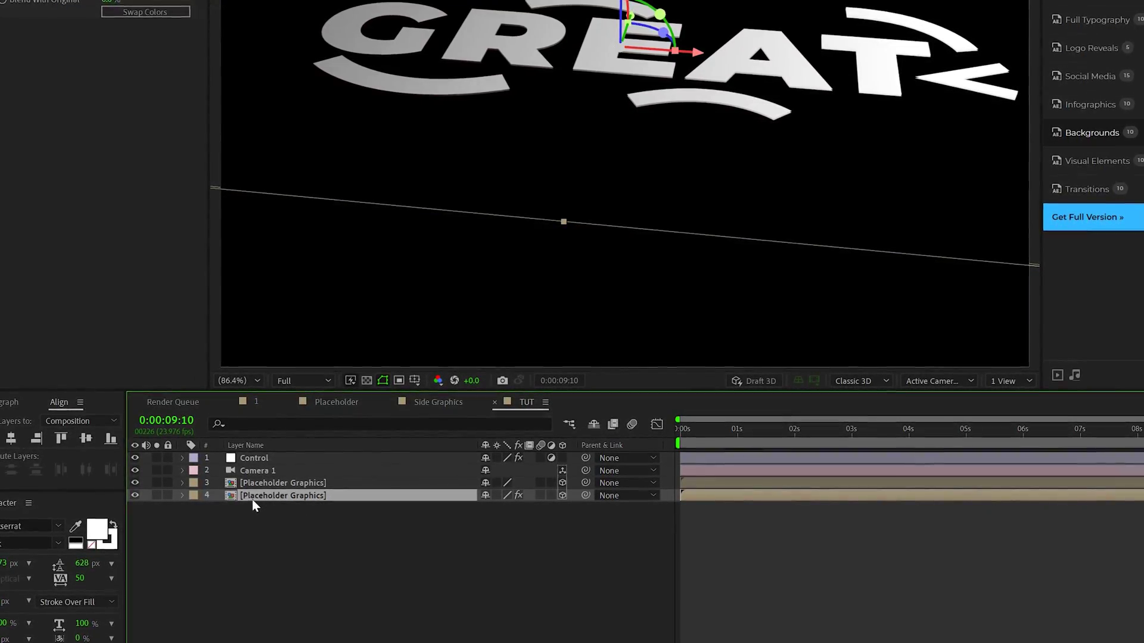
- Duplicate the gradient text layer with Ctrl+D and offset the selected copies, layers 5–14, into a stack
key(ctrl+d)
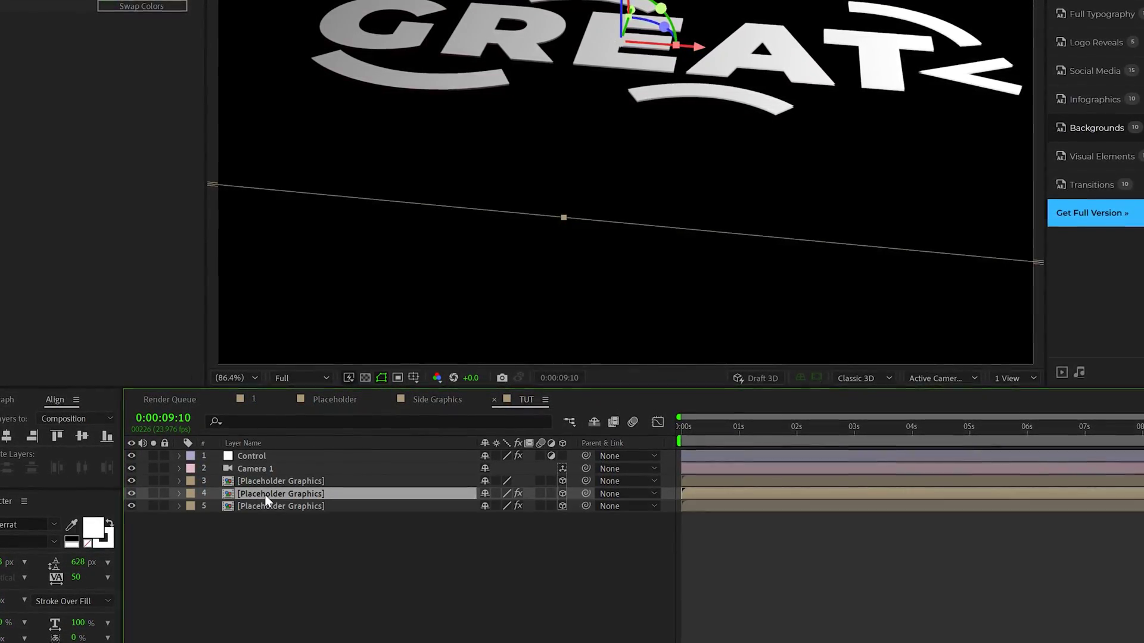
key(ctrl+d)
key(ctrl+d)
key(ctrl+d)
key(ctrl+d)
key(ctrl+d)
key(ctrl+d)
key(ctrl+d)
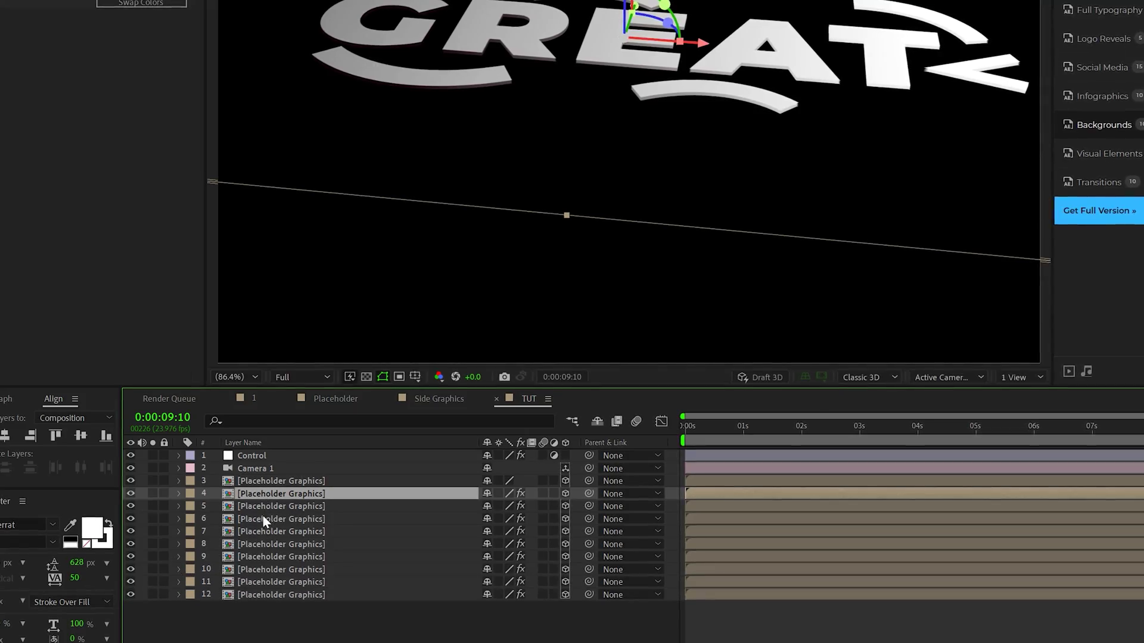
key(ctrl+d)
key(ctrl+d)
drag(271, 634, 255, 505)
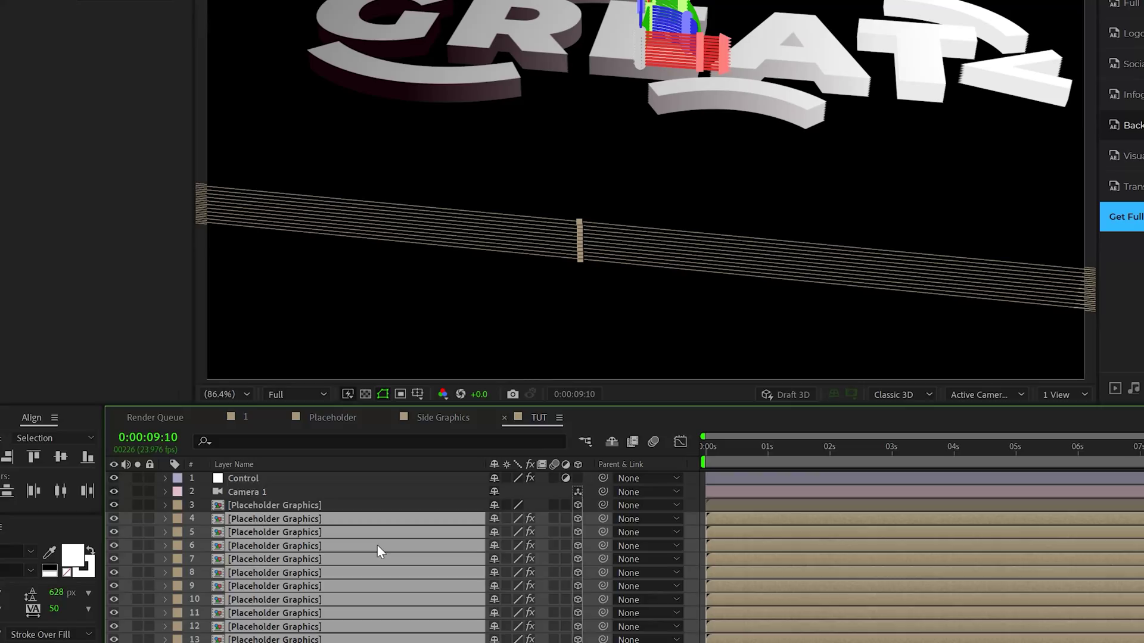
drag(377, 545, 340, 555)
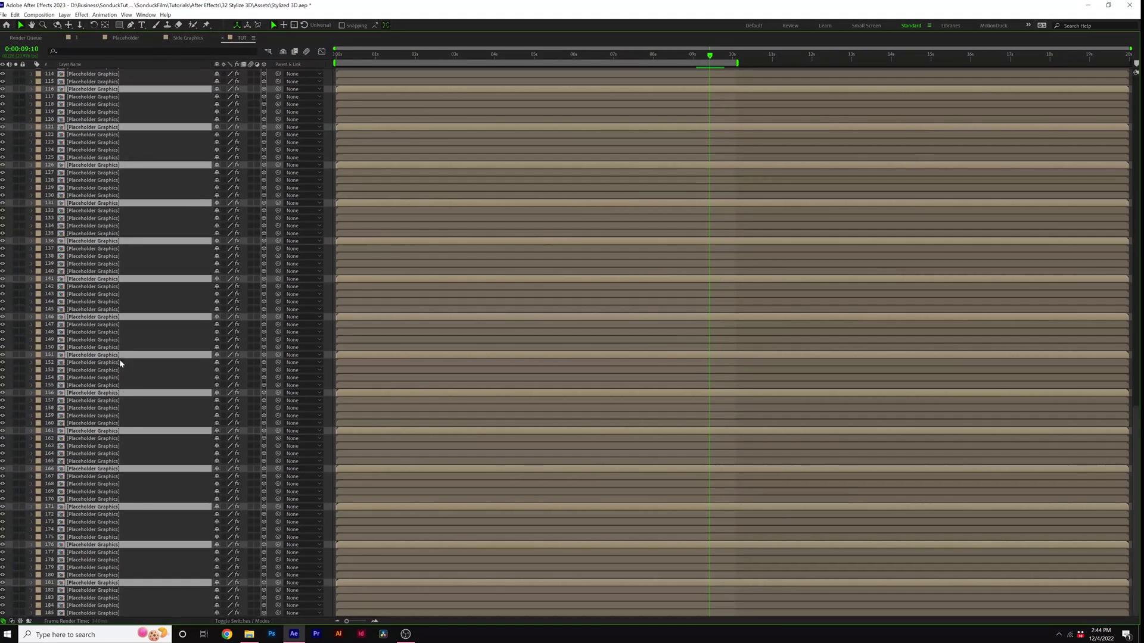
- Press ` to restore the maximized Timeline to the standard workspace, revealing the extruded GREAT
key(grave)
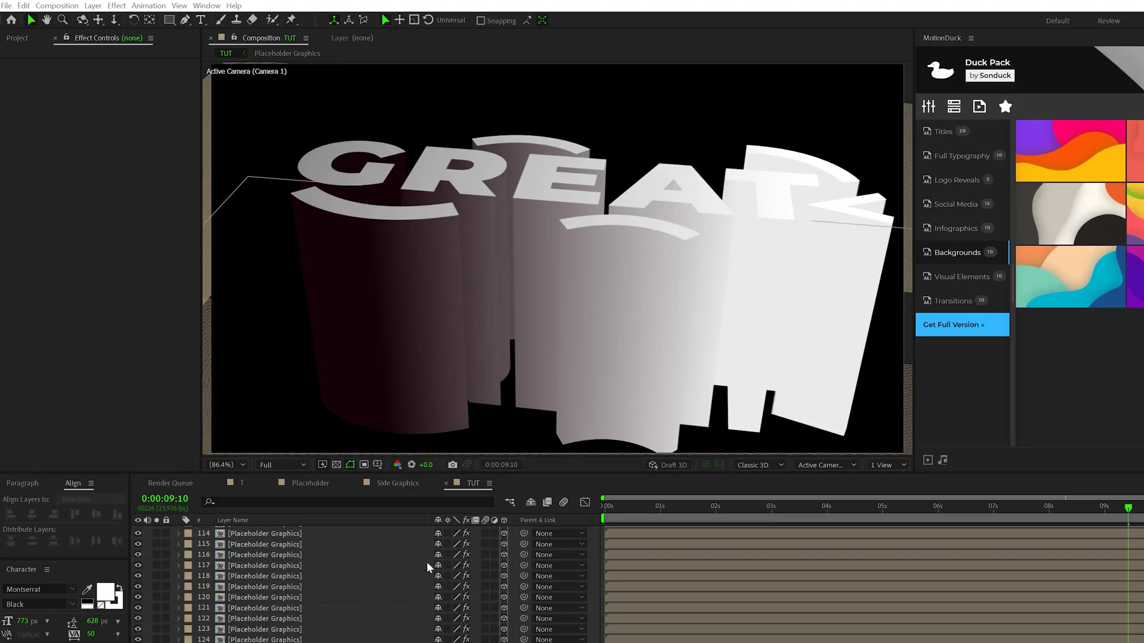
- Mark the depth copy layers 4–185 as shy and hide them from the timeline
scroll(432, 563, up, 15)
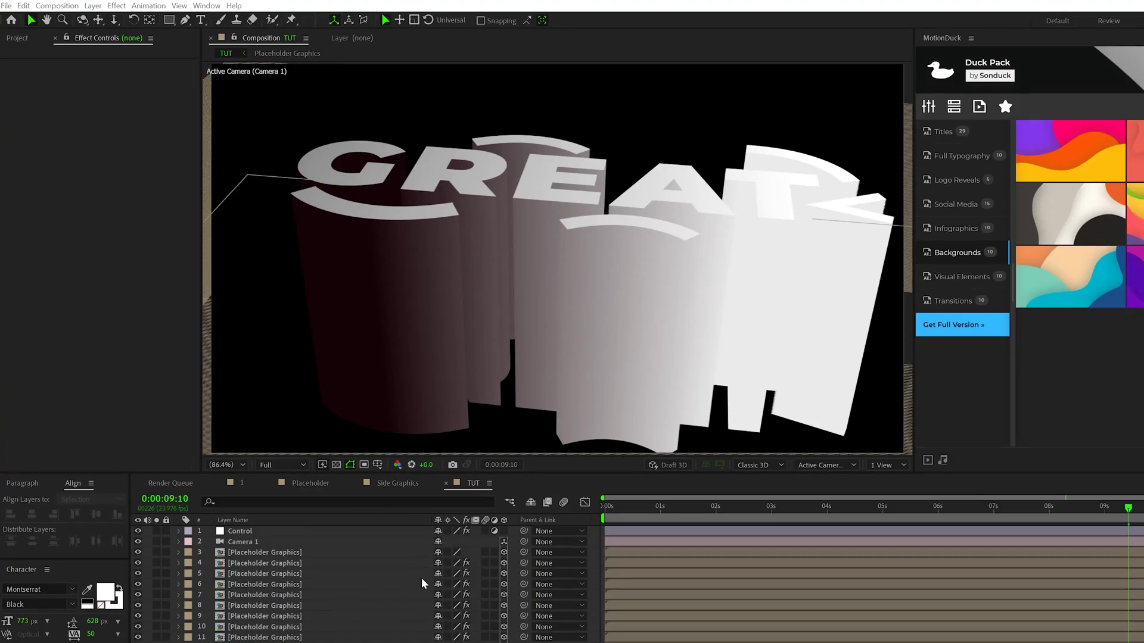
click(267, 562)
scroll(381, 595, down, 20)
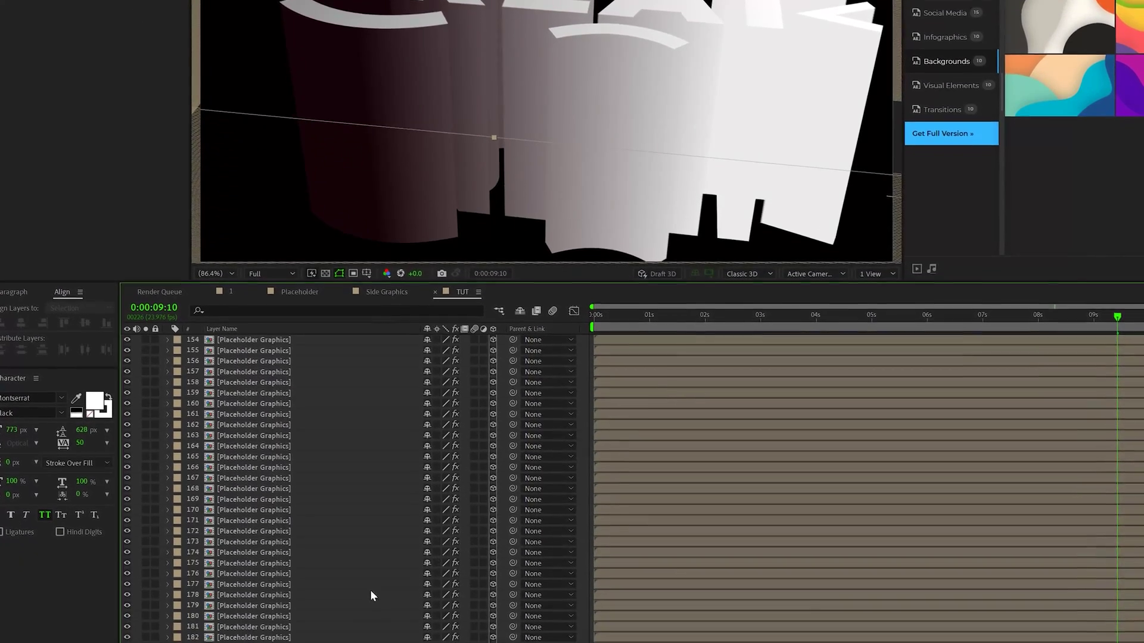
scroll(272, 641, down, 2)
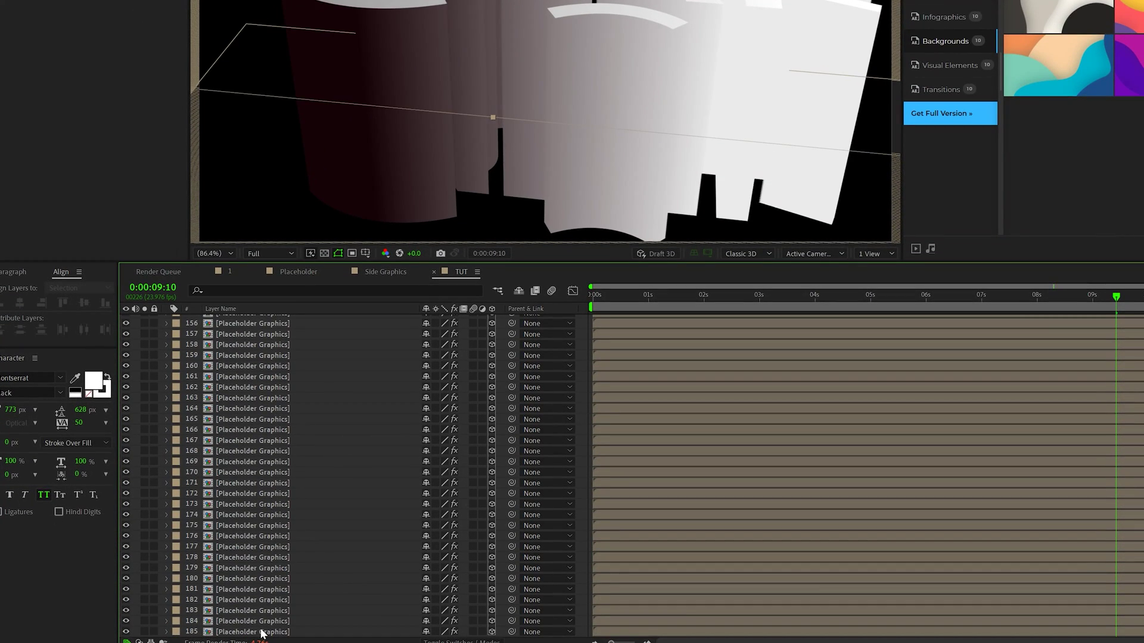
shift+click(261, 632)
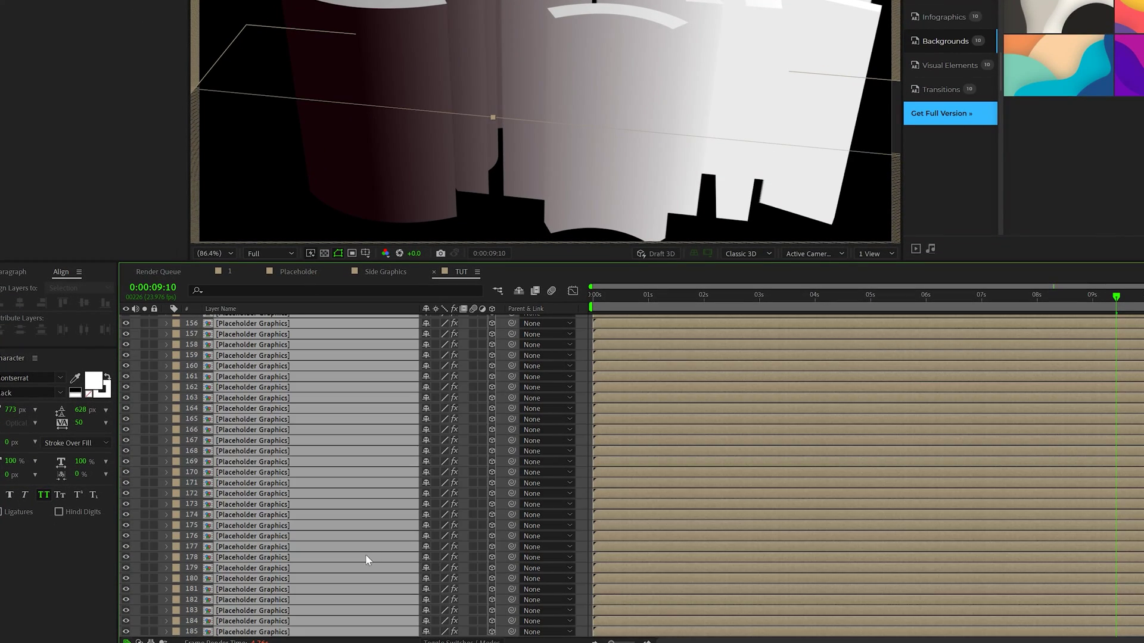
click(426, 483)
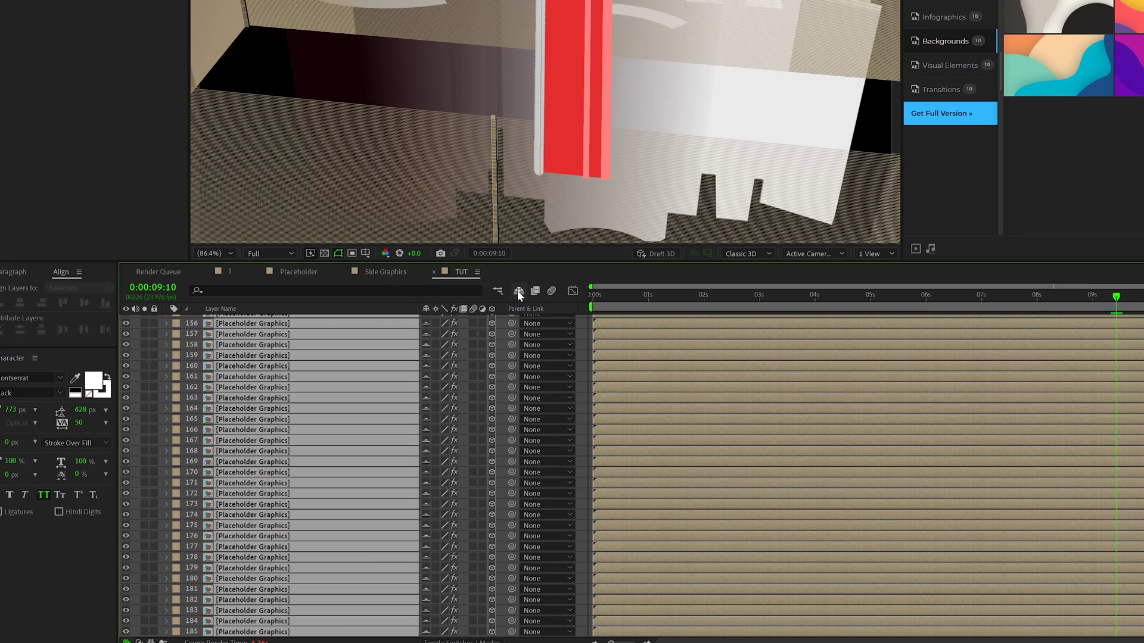
click(519, 292)
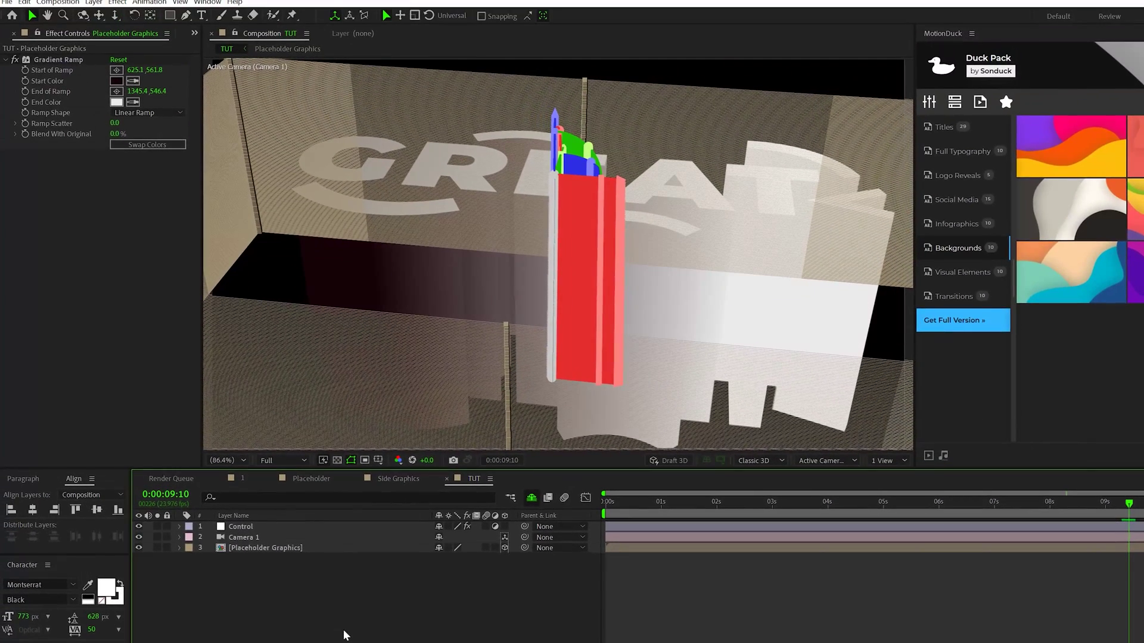
- Add a #161616 dark gray solid at the bottom of the stack and a new adjustment layer on top
click(341, 606)
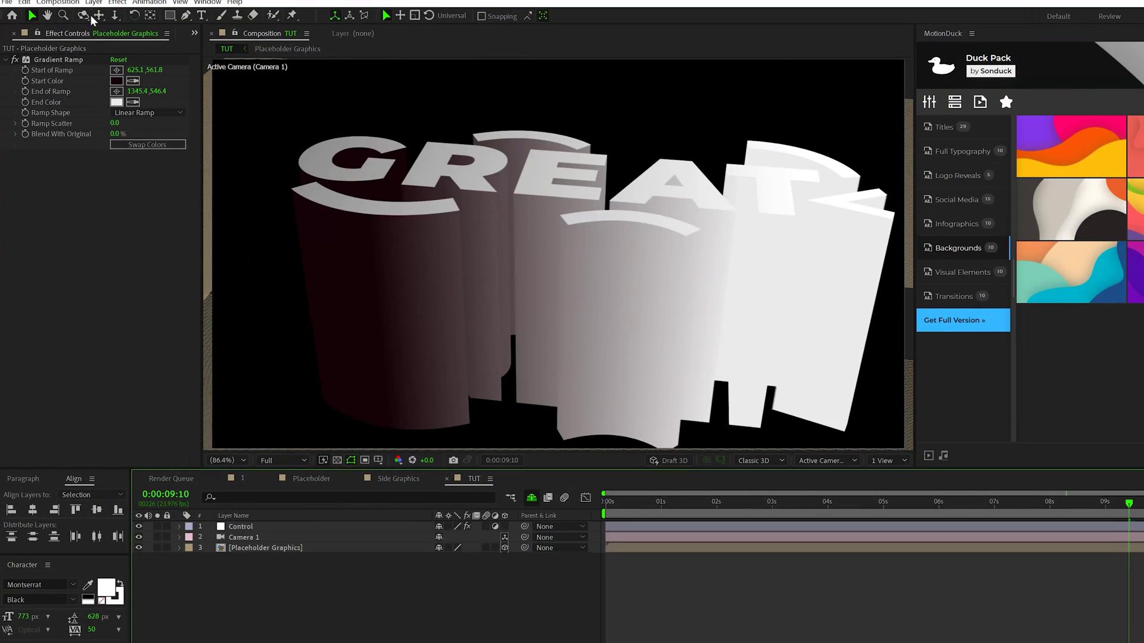
click(94, 2)
mouse_move(108, 15)
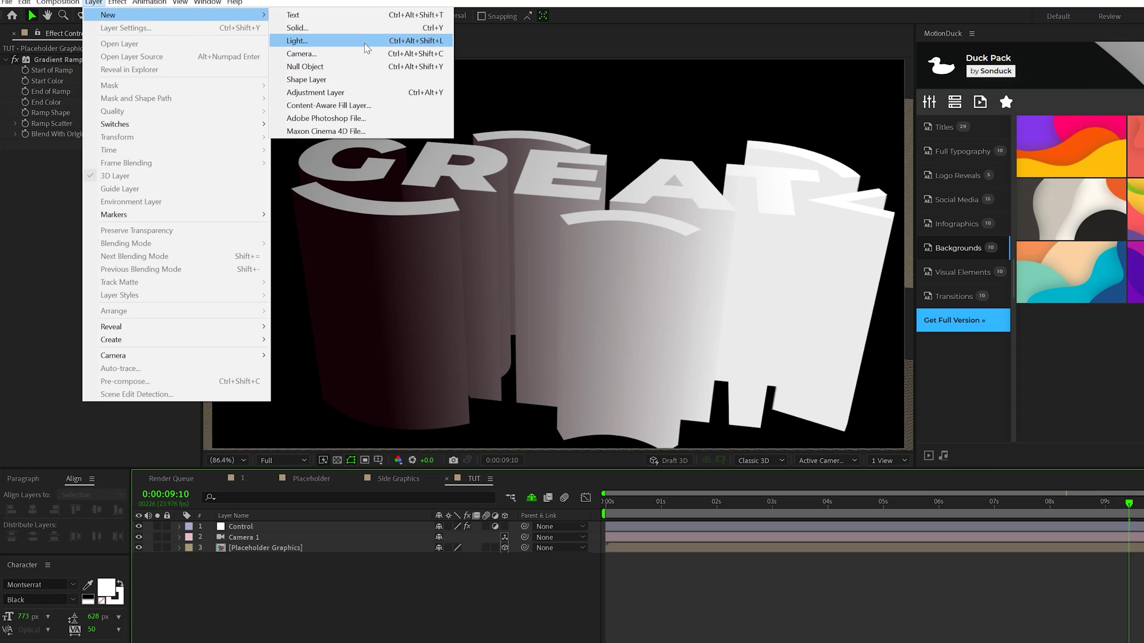
click(298, 28)
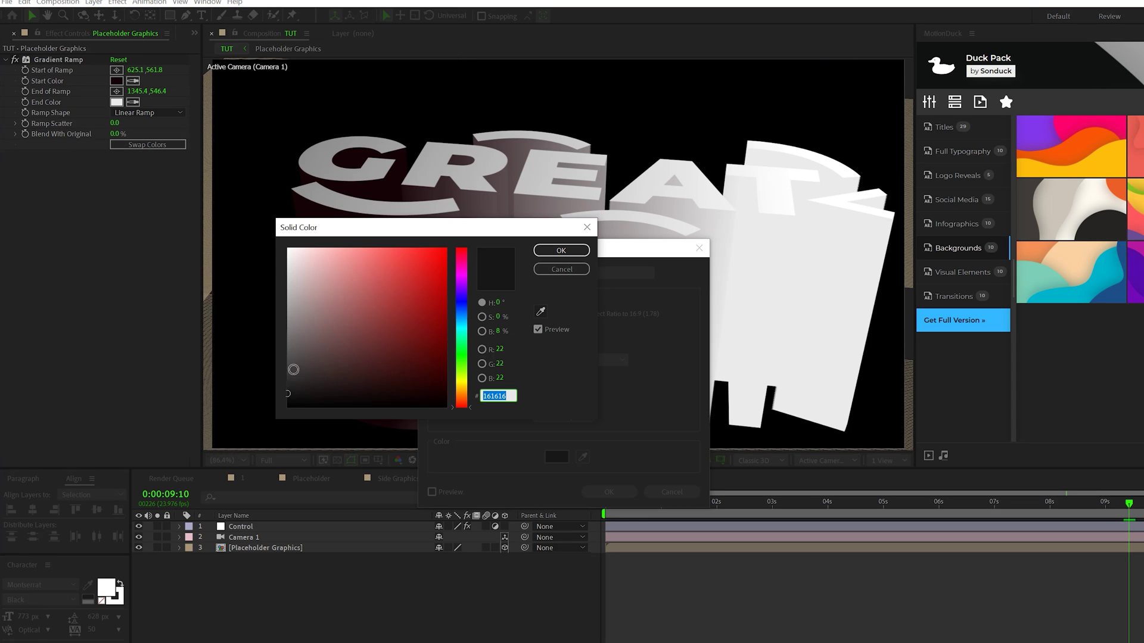
click(560, 251)
click(608, 495)
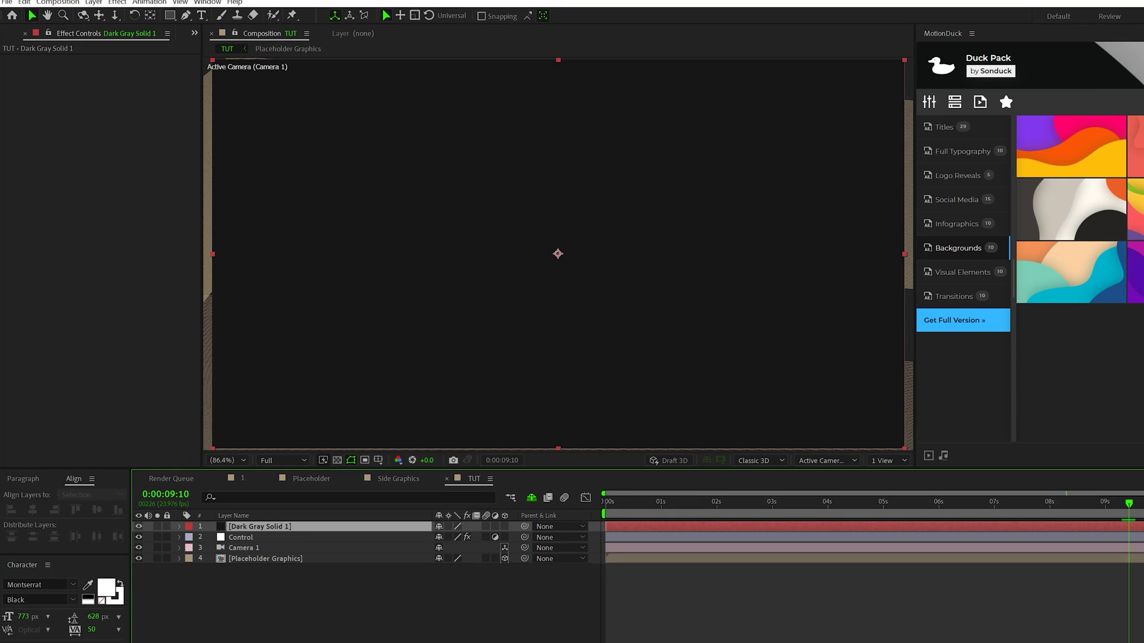
key(ctrl+shift+bracketleft)
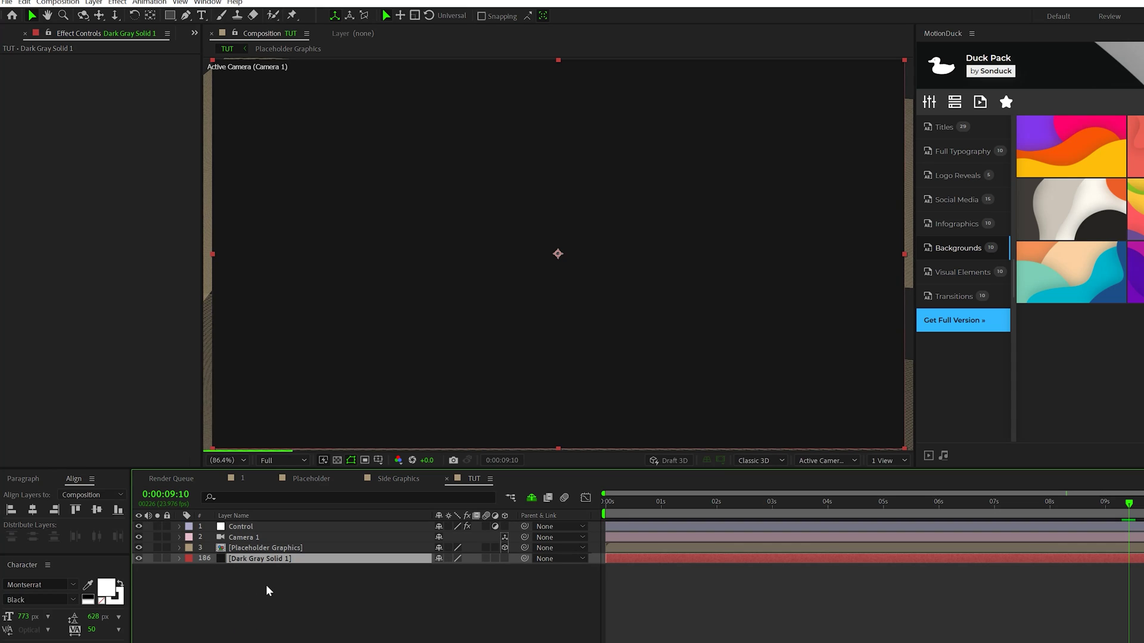
click(283, 589)
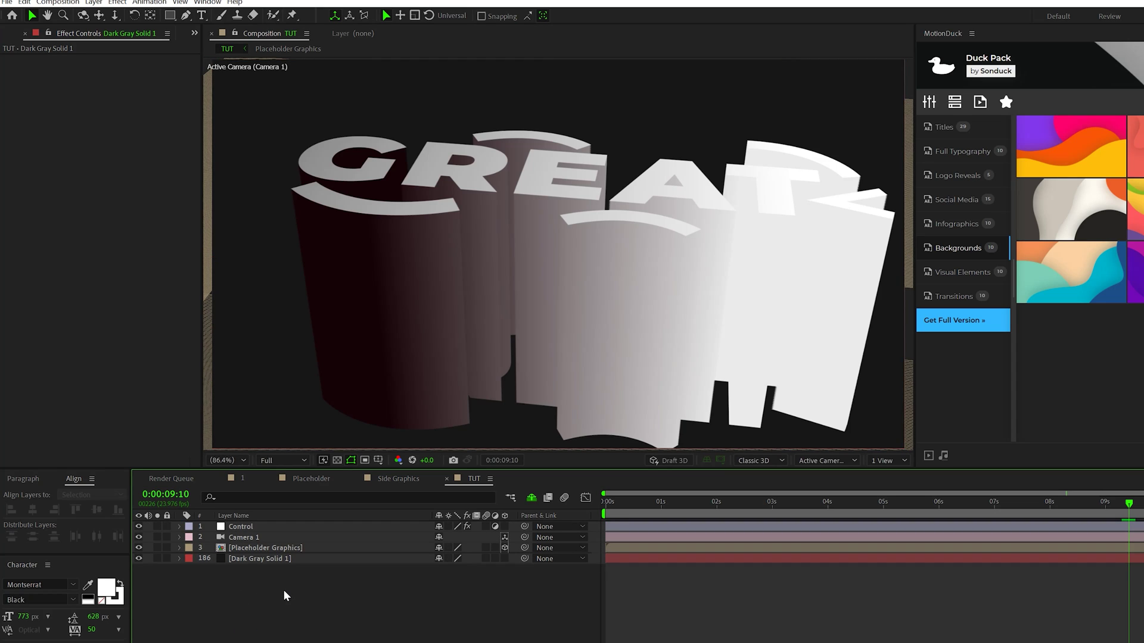
key(ctrl+alt+y)
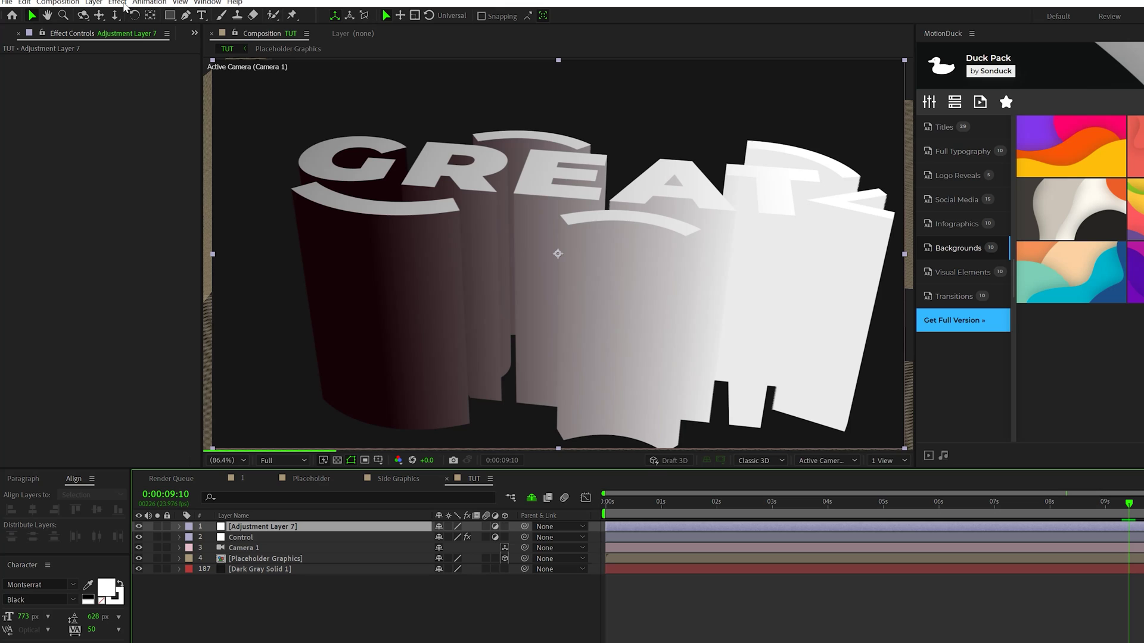
- Add Gaussian Blur (2.0), Posterize (level 35) and Noise effects to Adjustment Layer 7
click(124, 4)
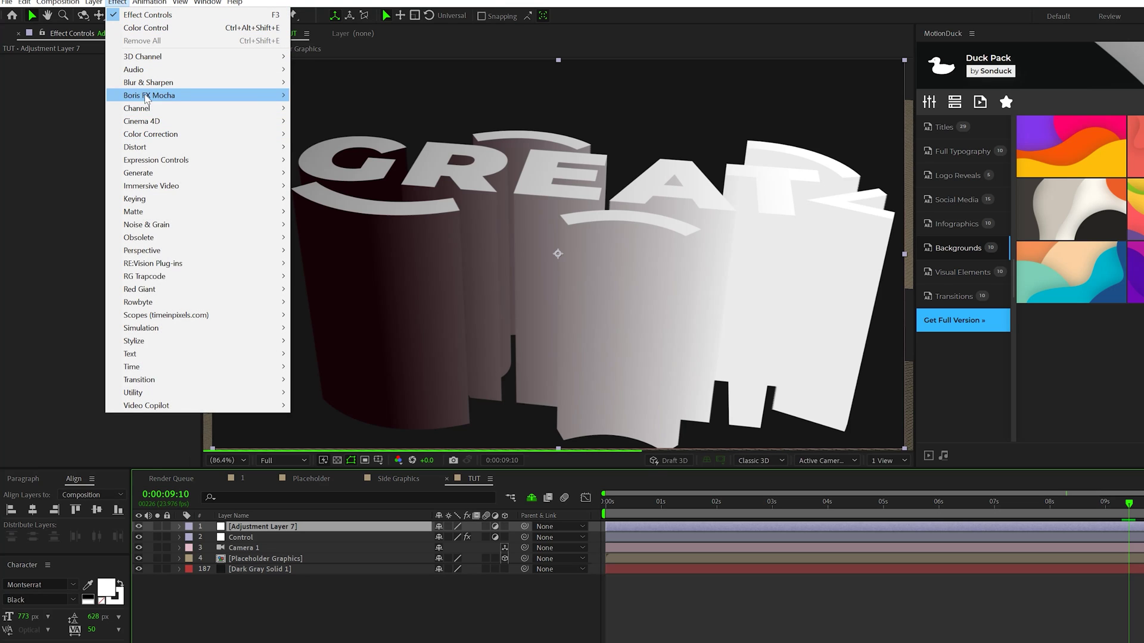
mouse_move(145, 86)
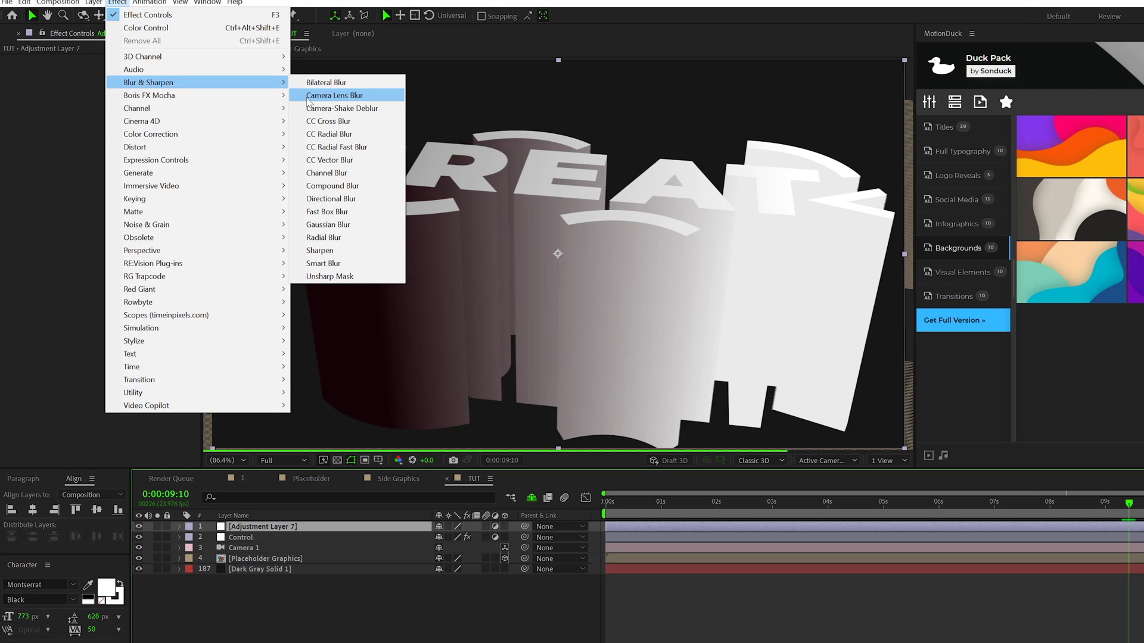
click(334, 225)
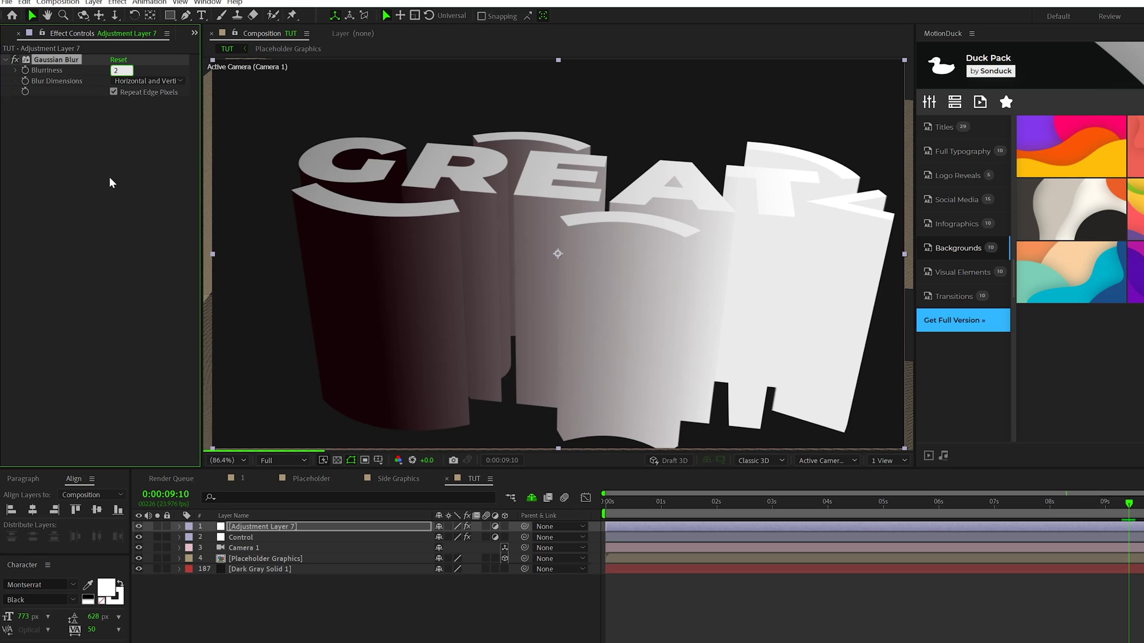
click(118, 2)
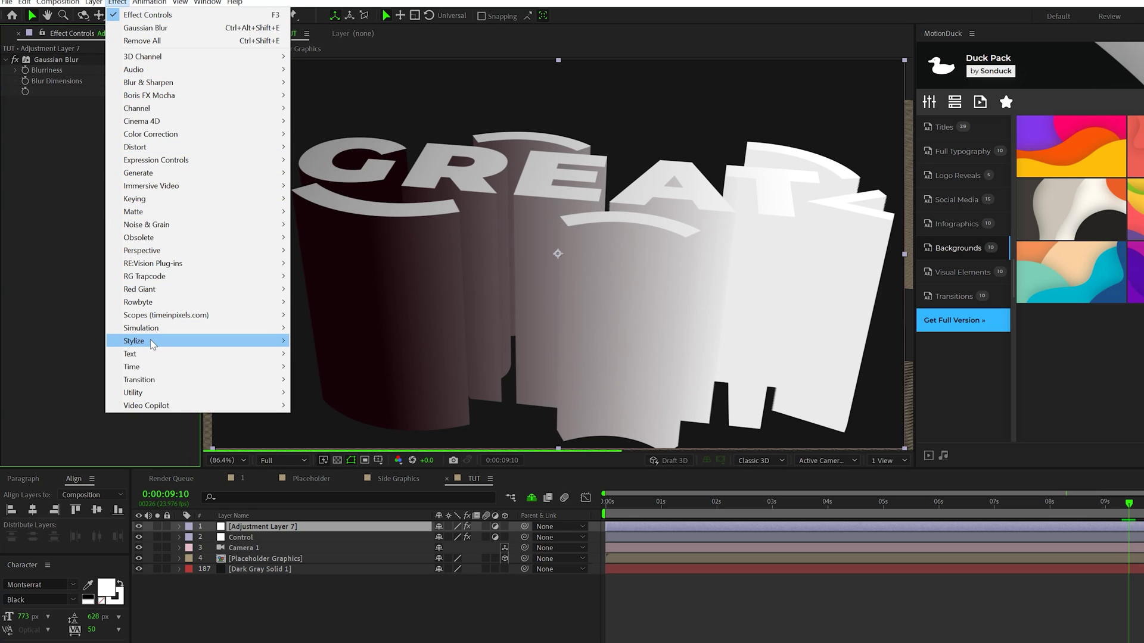
mouse_move(153, 344)
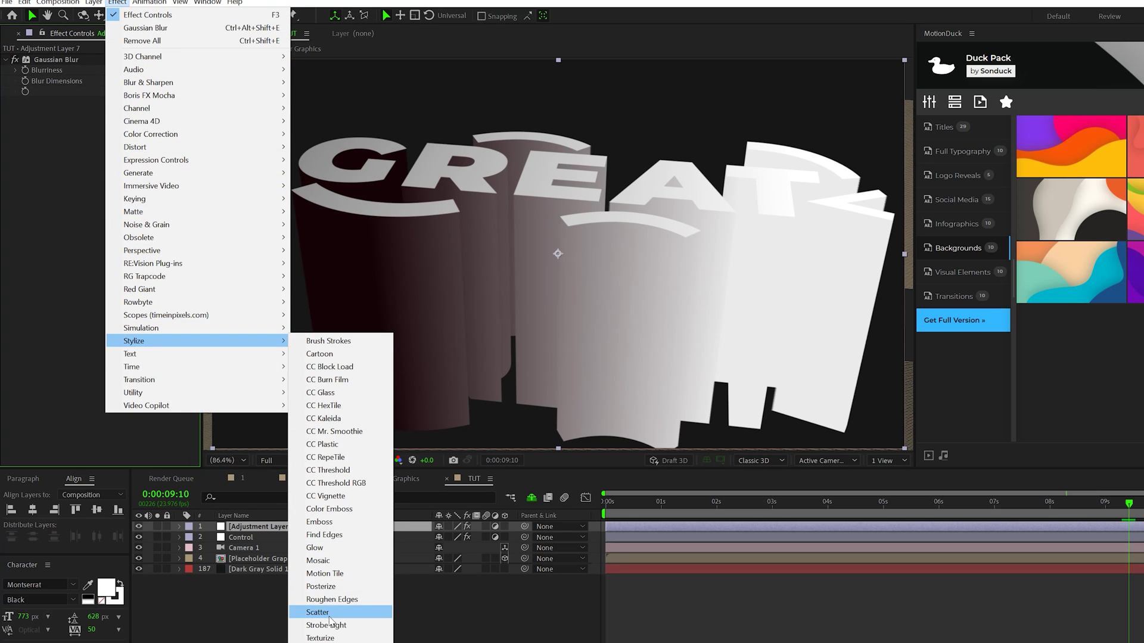
click(321, 586)
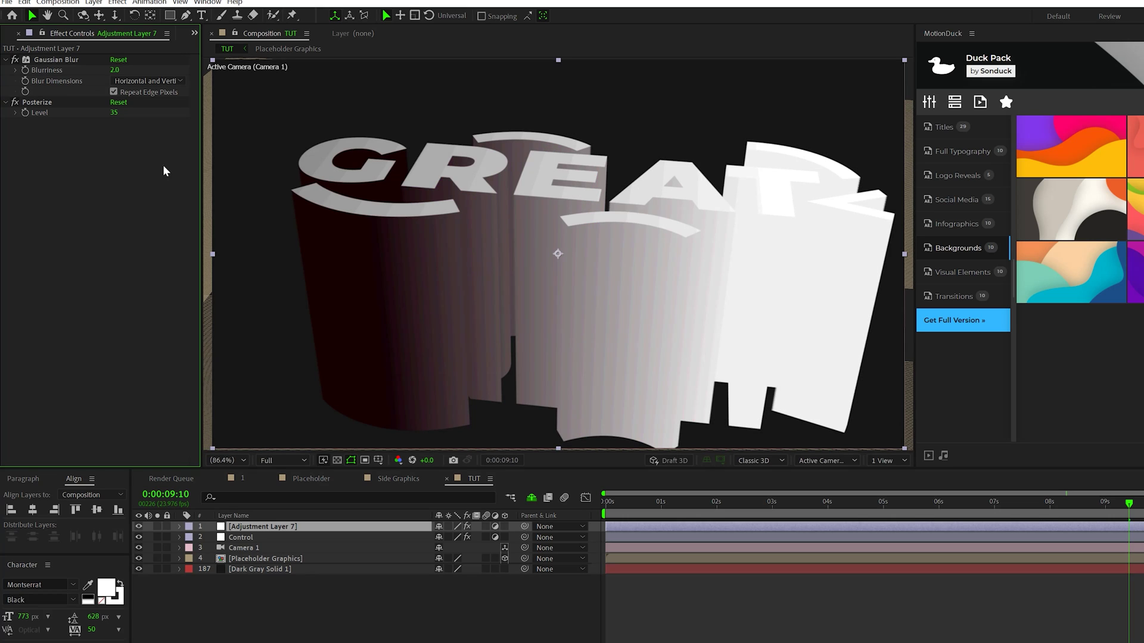
click(116, 2)
mouse_move(154, 225)
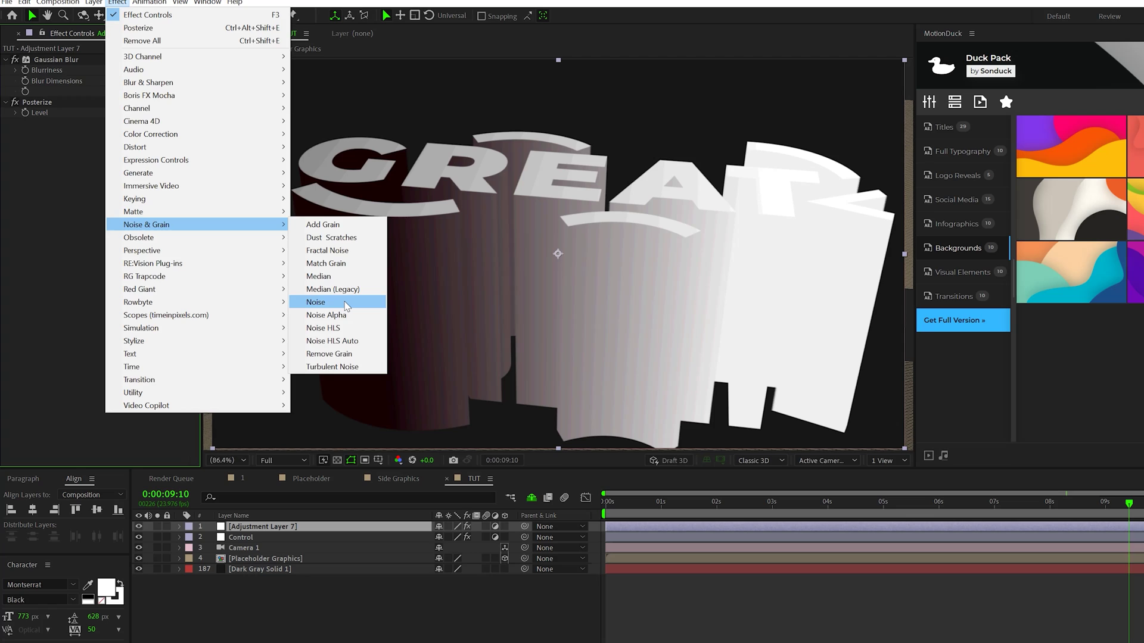
click(346, 305)
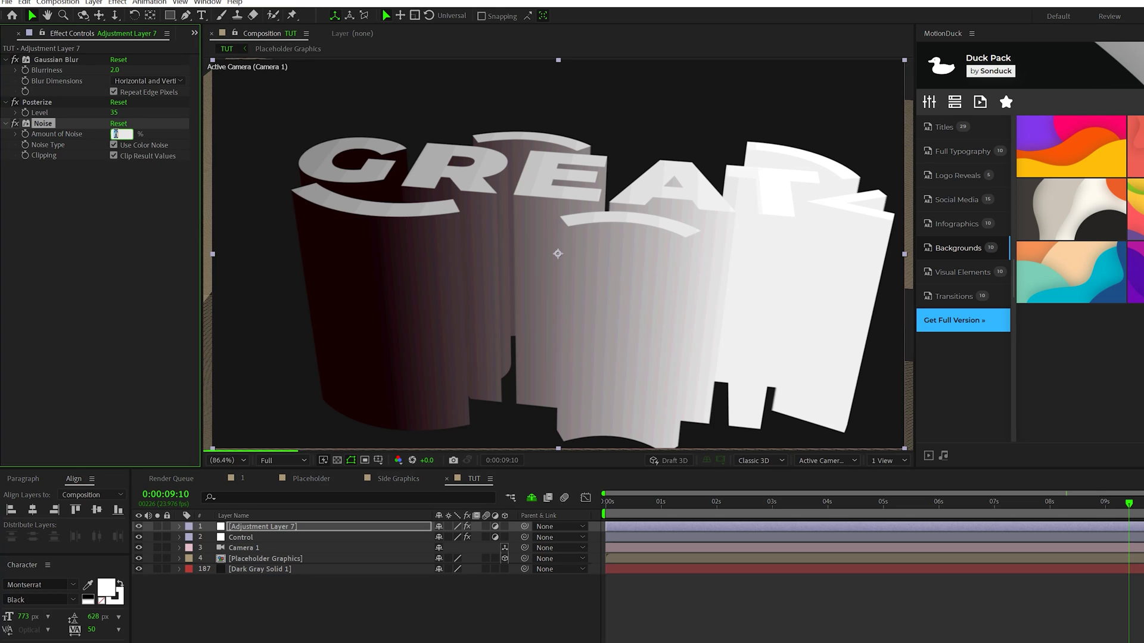
- Commit 16% noise, then set the Control layer colours to dark grey and grey
key(Return)
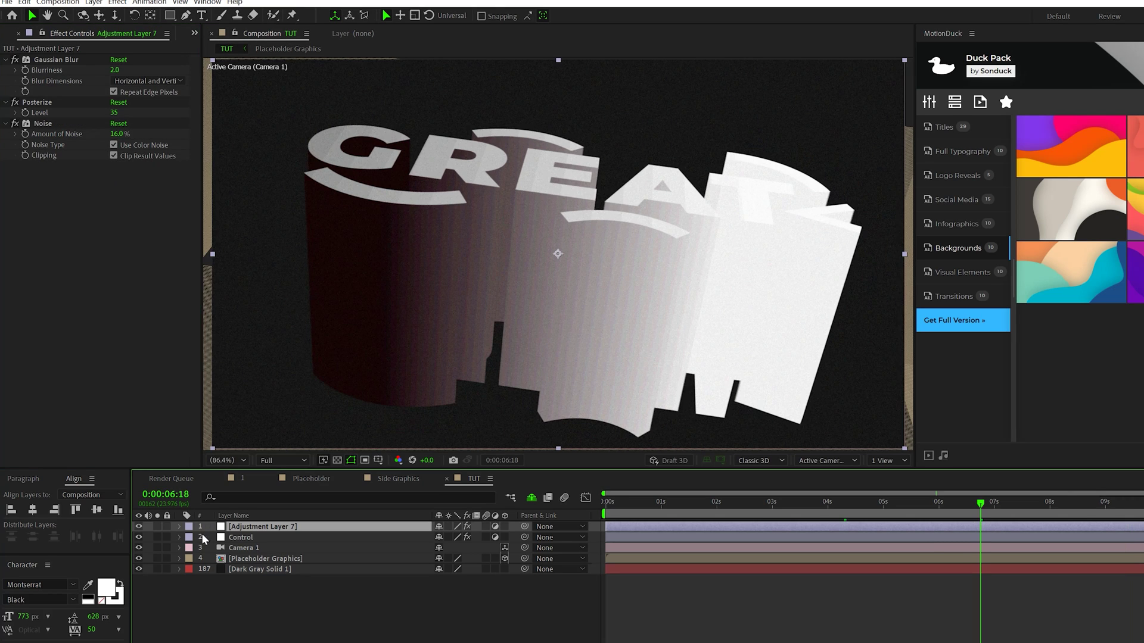
click(233, 536)
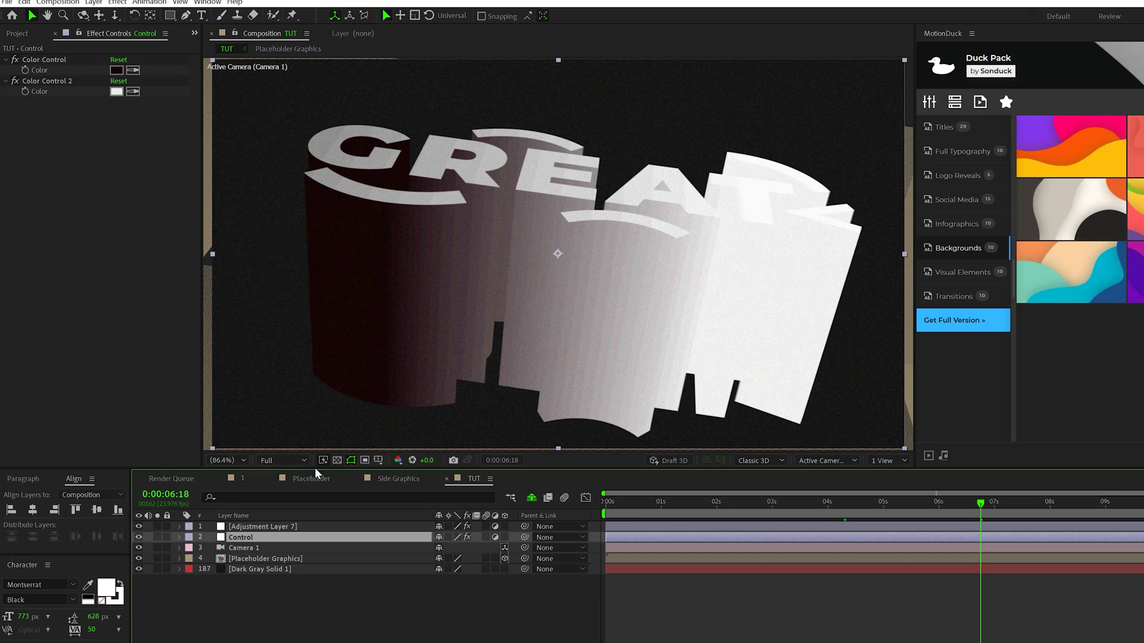
click(133, 70)
click(376, 231)
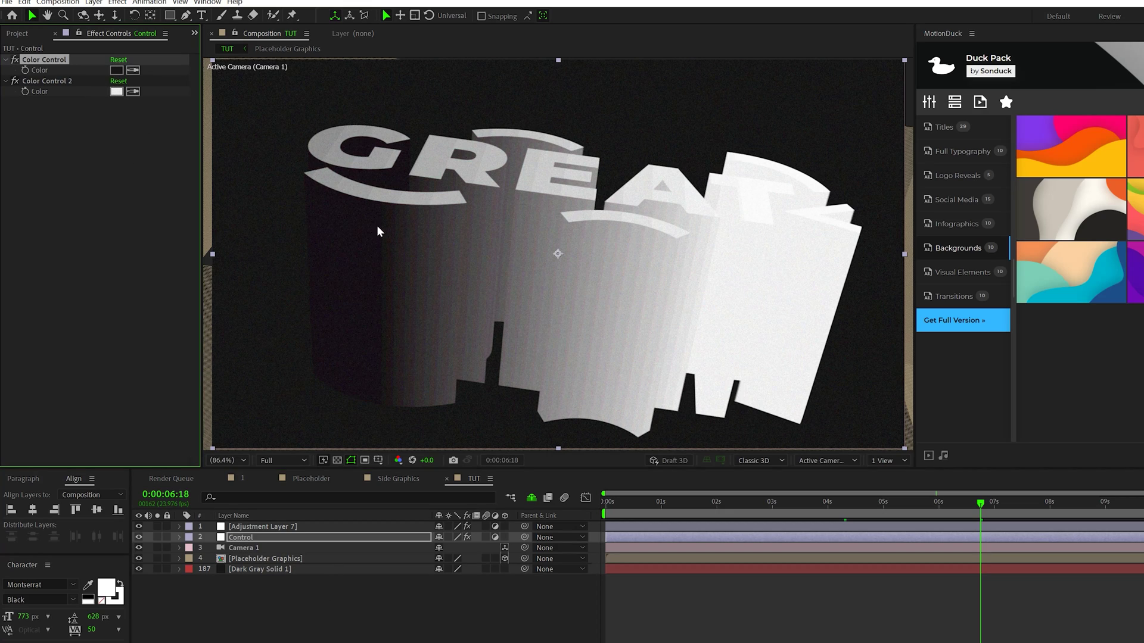
click(116, 91)
click(617, 298)
key(Return)
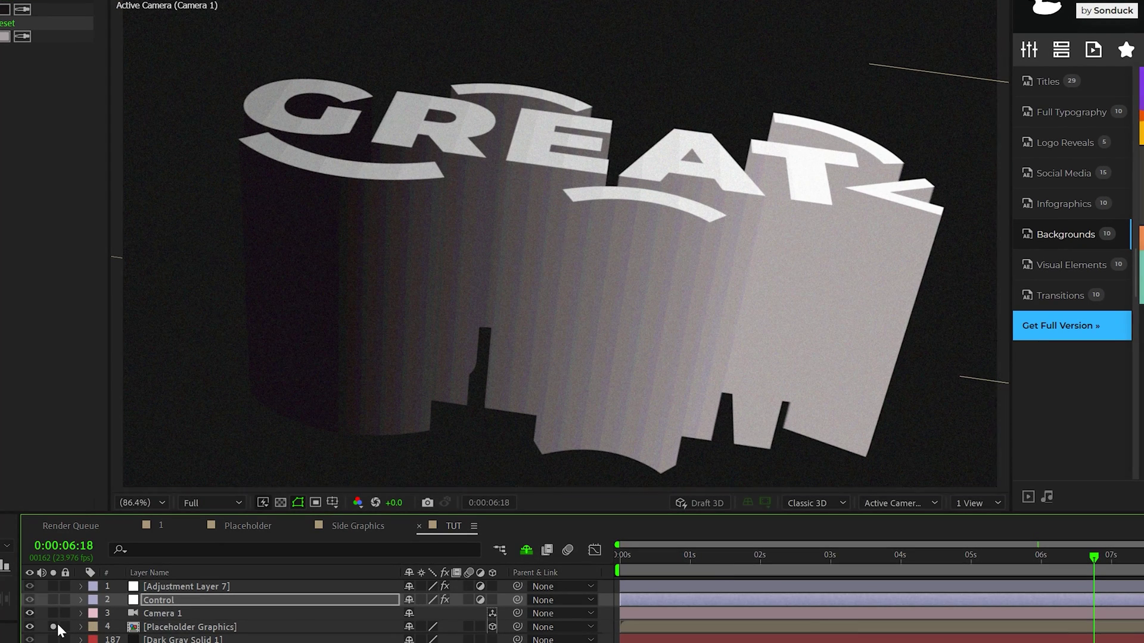
- Solo the Placeholder Graphics layer and show Camera 1's position property
click(56, 626)
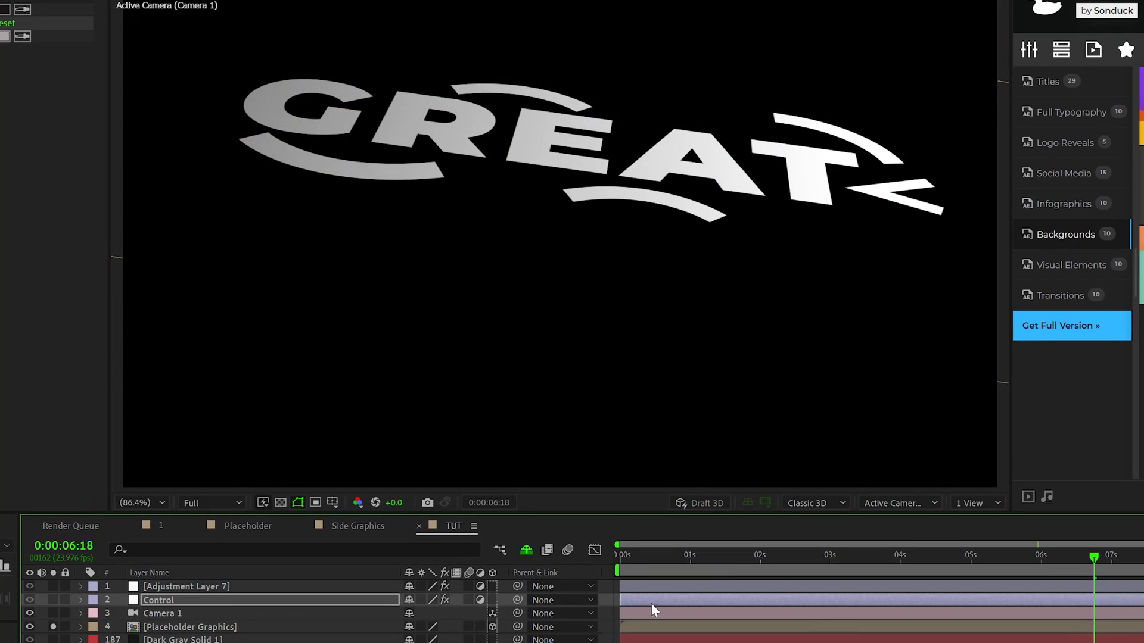
click(161, 613)
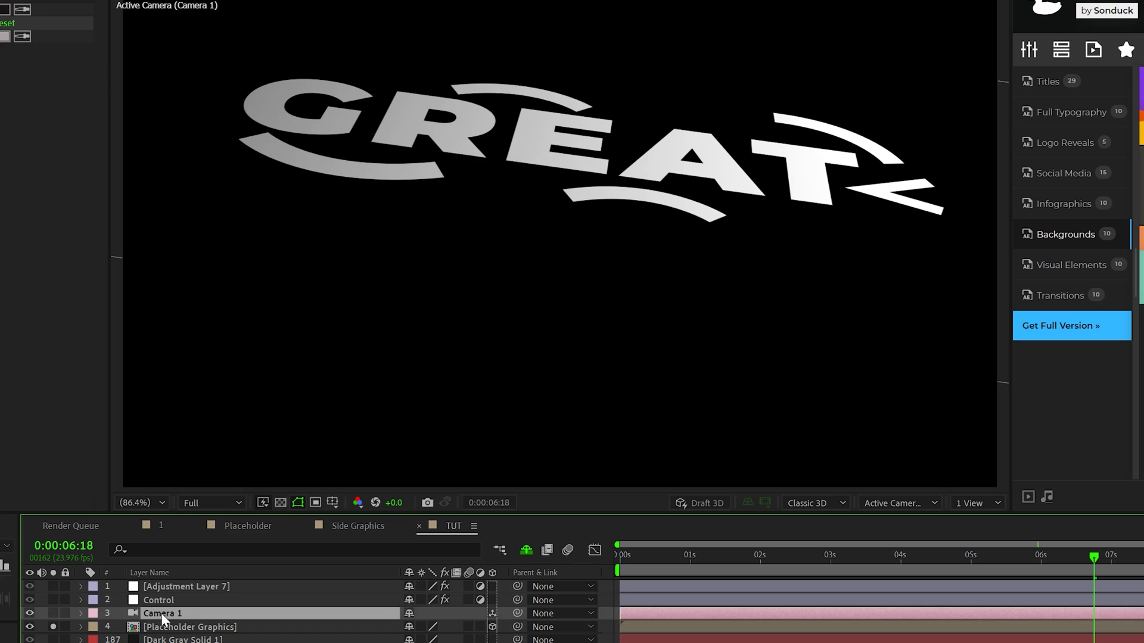
key(p)
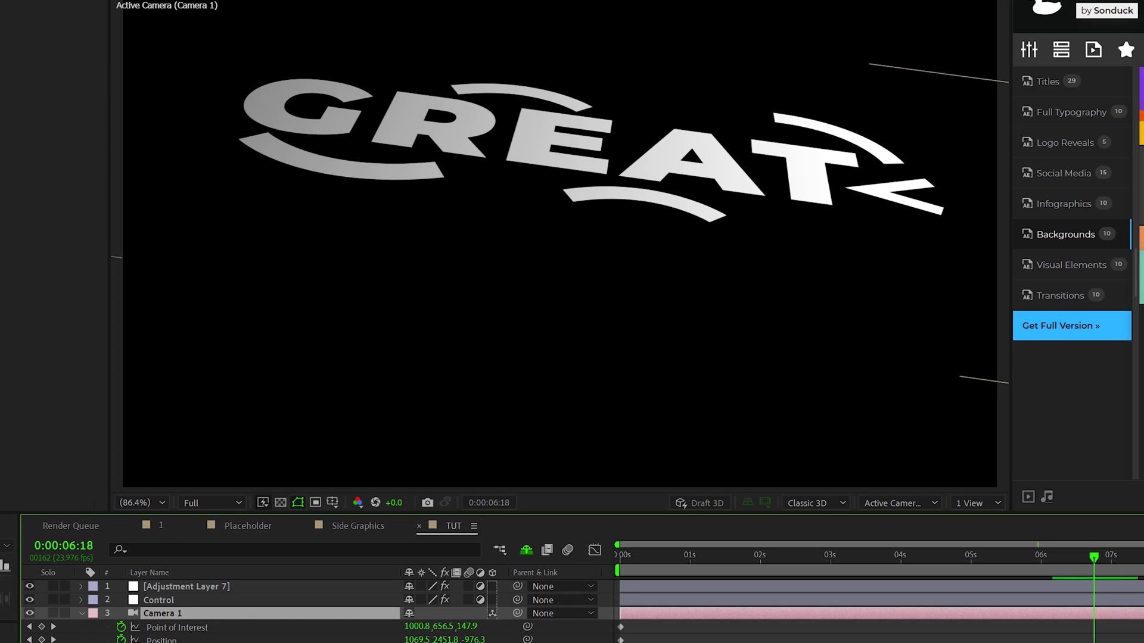
- Show the shy layers again and select a Placeholder Graphics layer near the bottom
key(p)
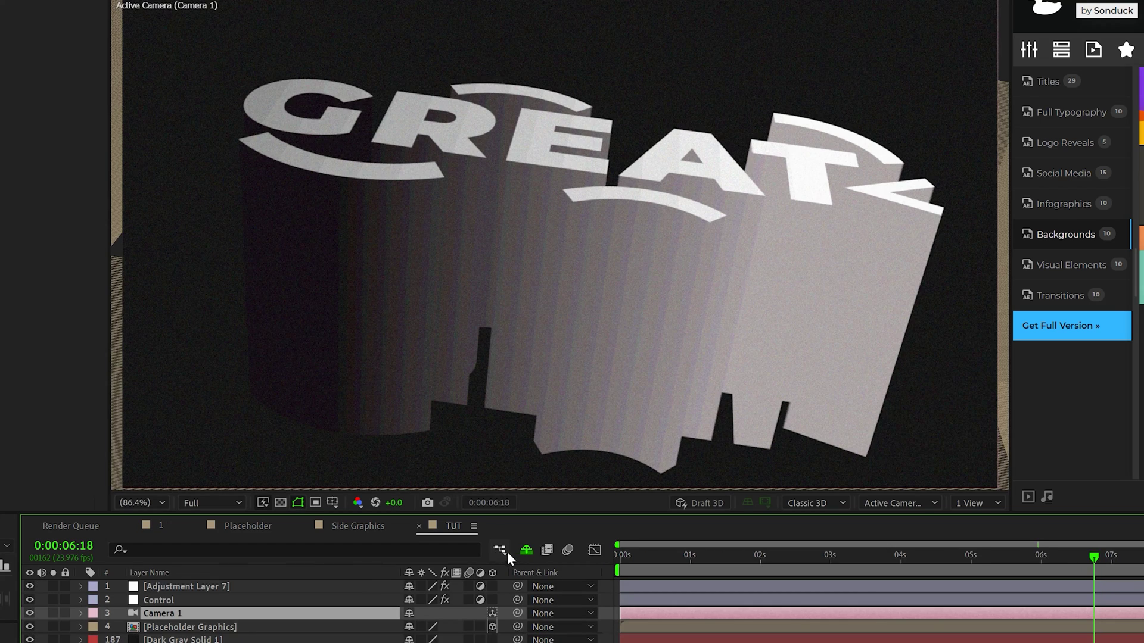
click(525, 550)
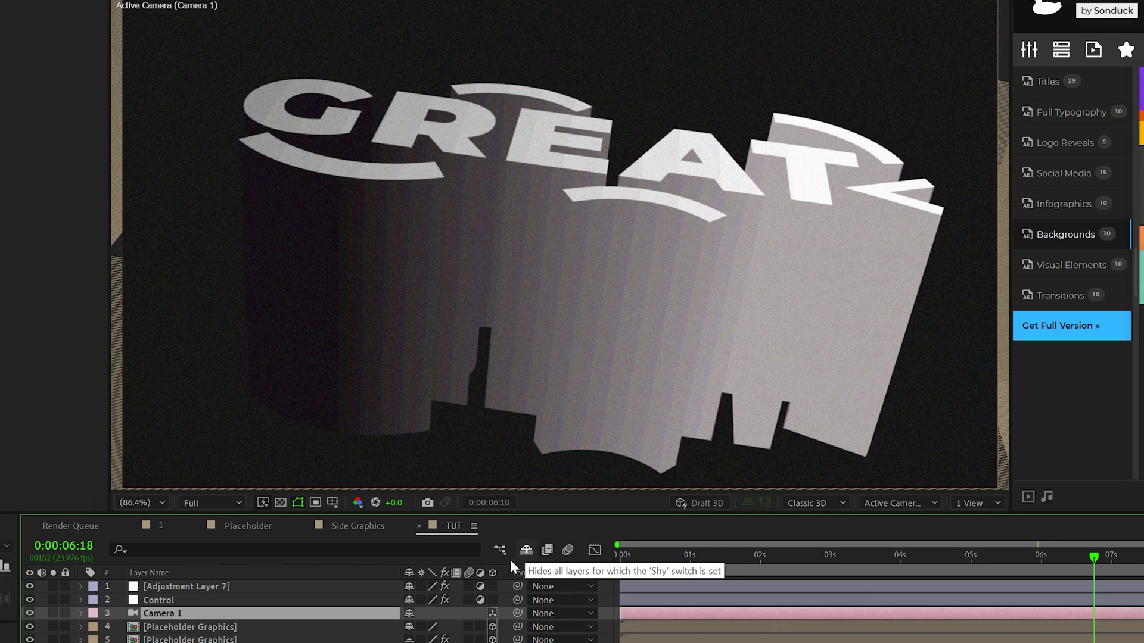
scroll(239, 620, down, 20)
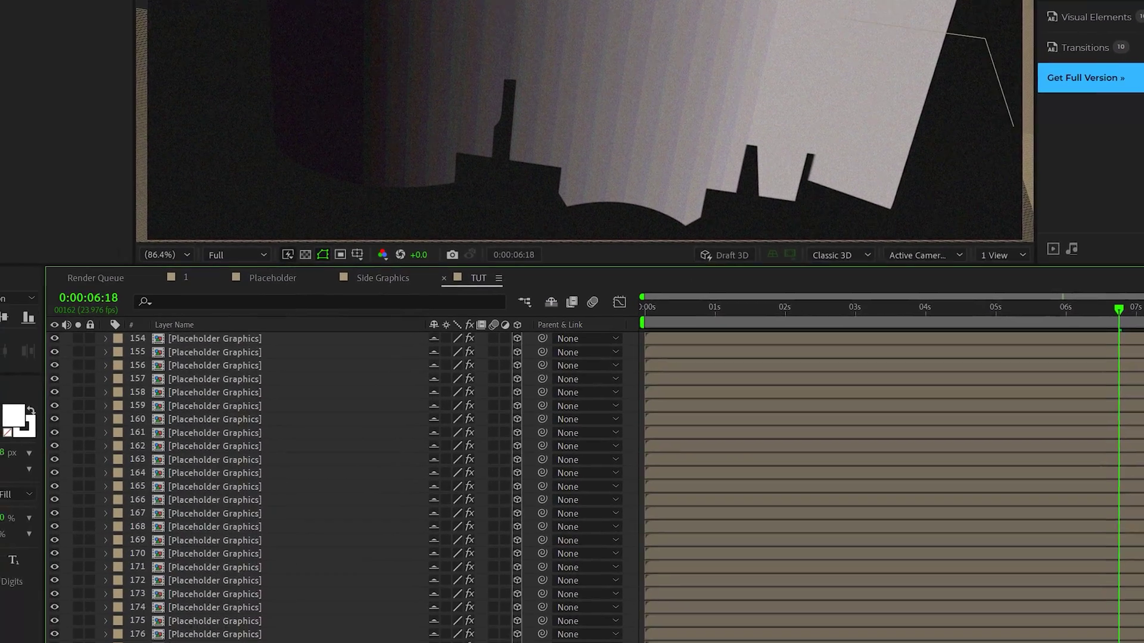
click(201, 622)
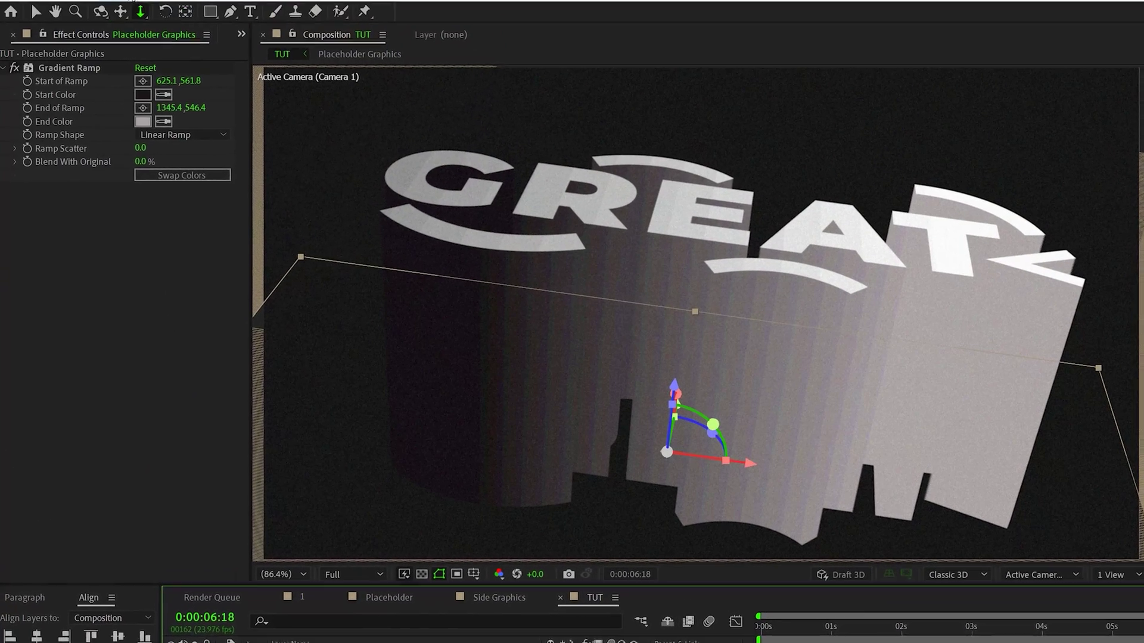
- Add a Drop Shadow with softness 20 and 100% opacity
click(147, 8)
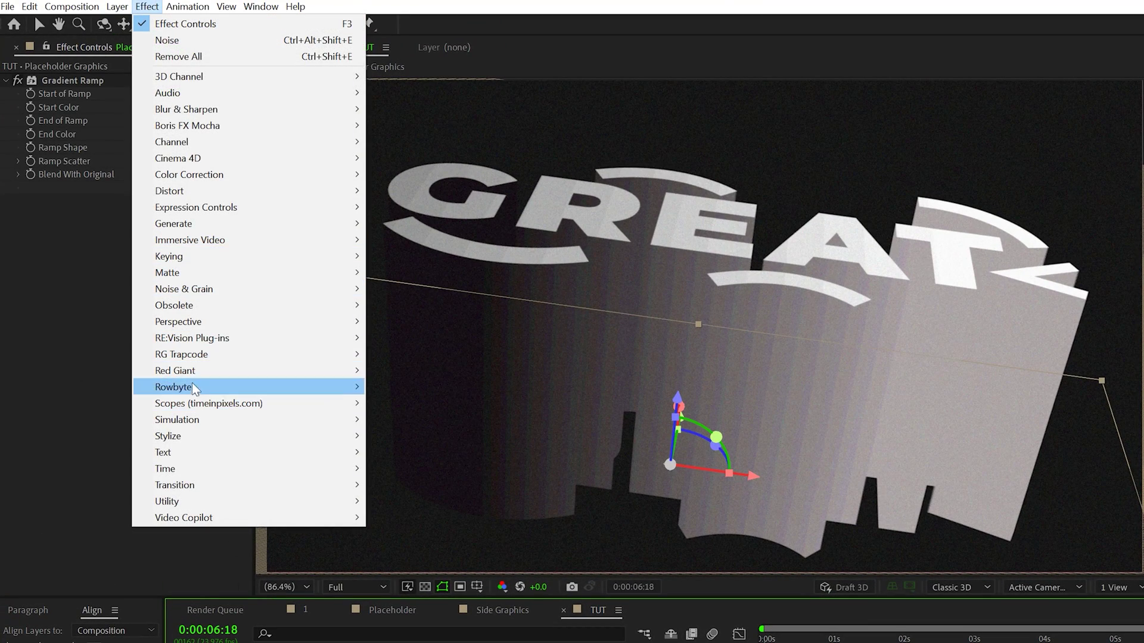
mouse_move(337, 322)
click(415, 452)
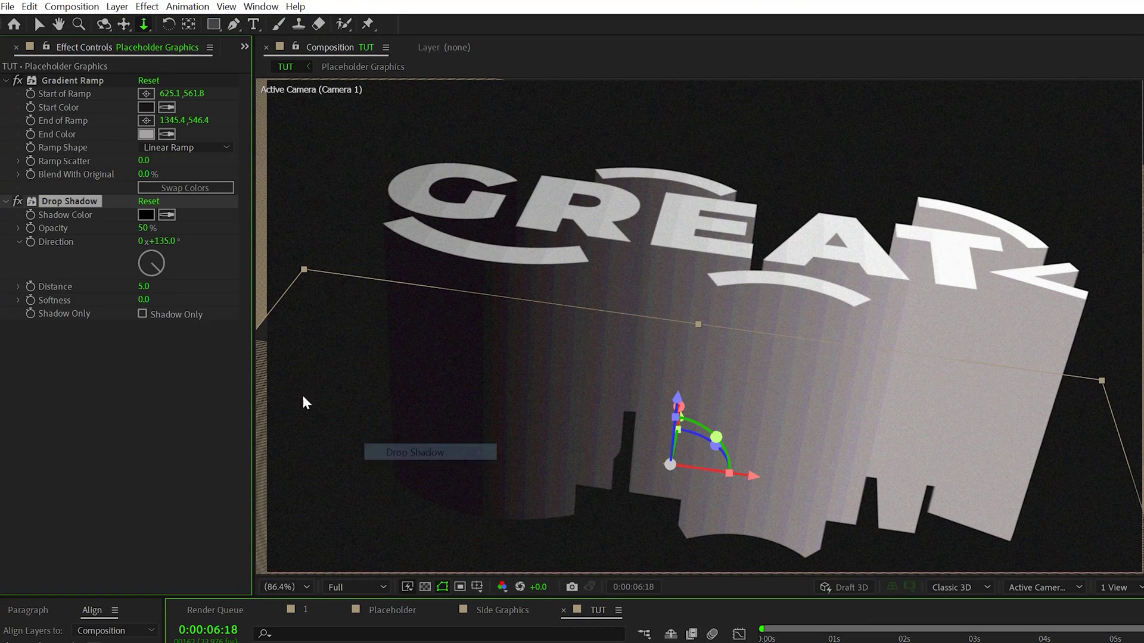
click(143, 300)
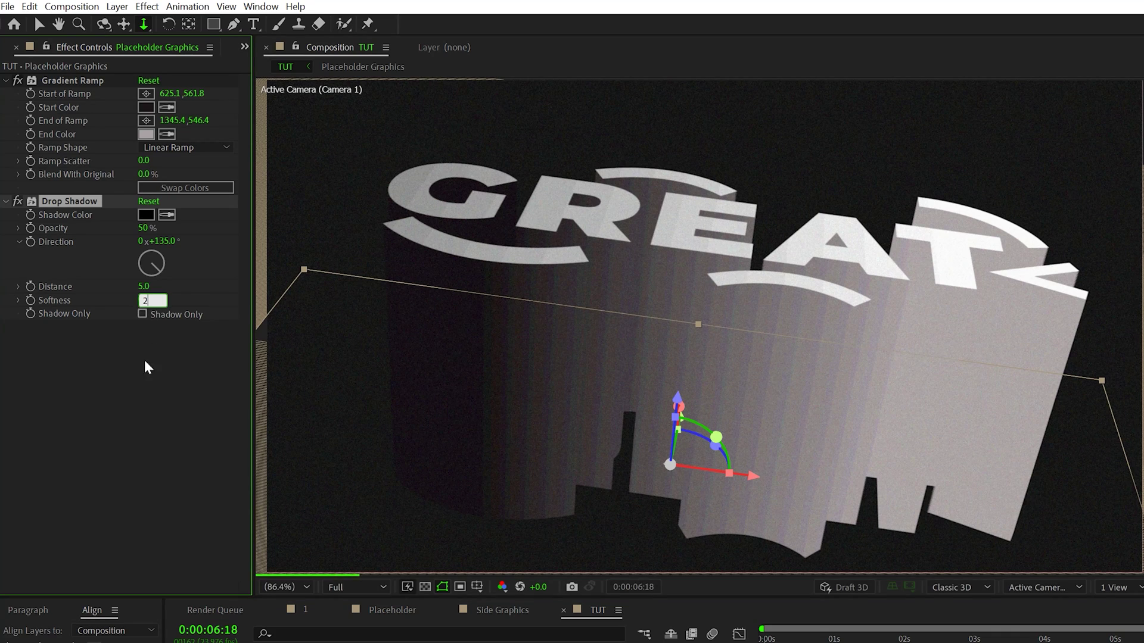
text(20)
key(Return)
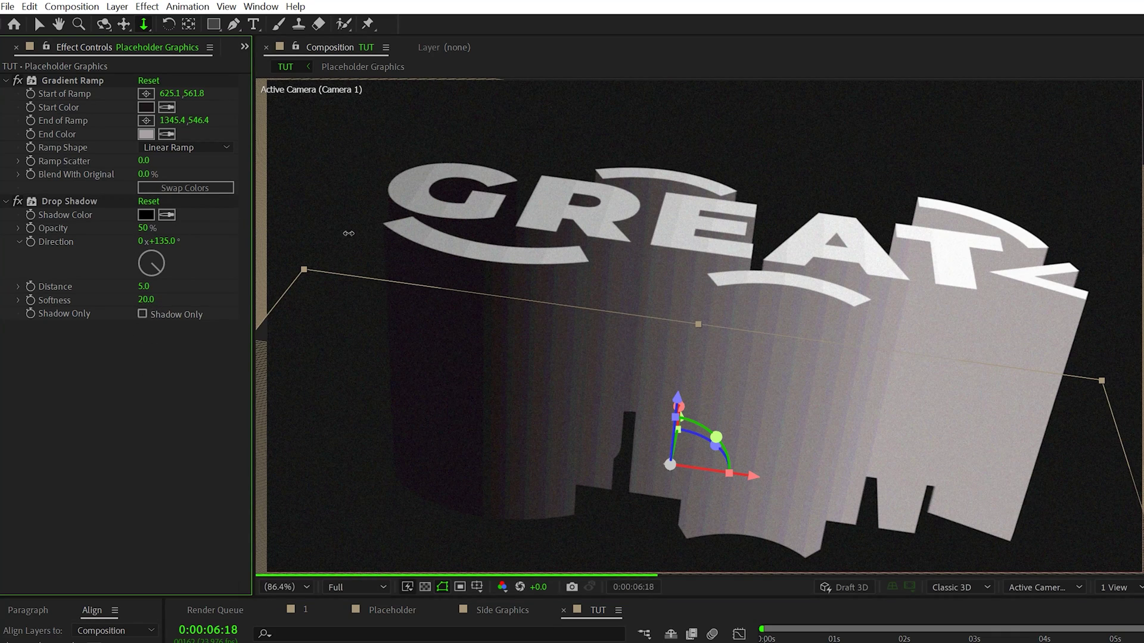
drag(349, 233, 379, 235)
- Duplicate the Drop Shadow and give the copy softness 200
key(v)
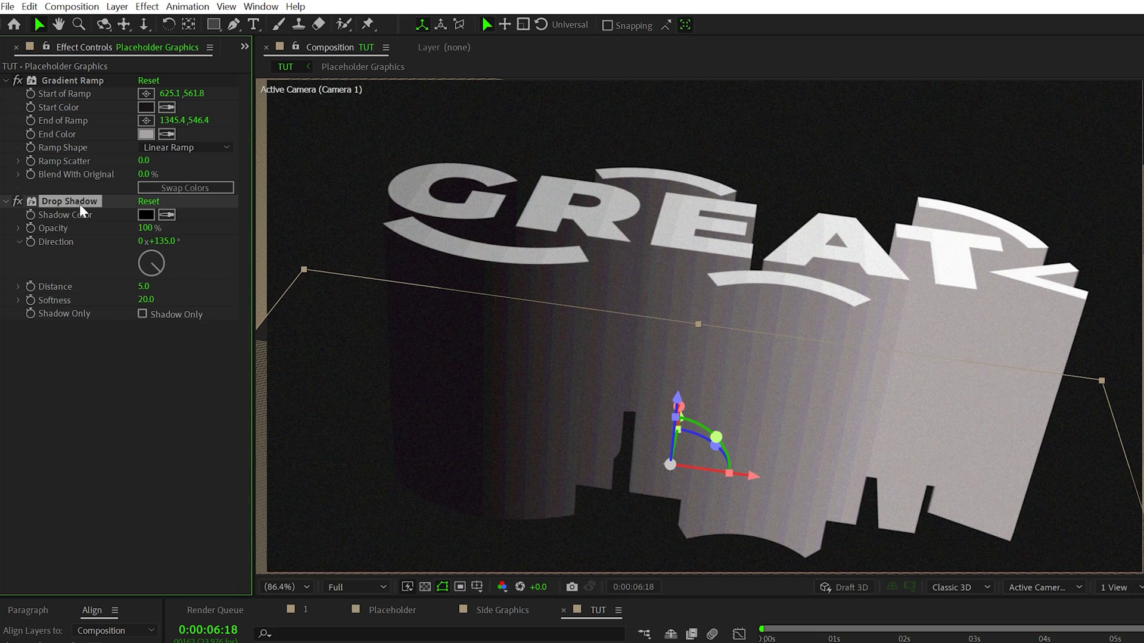
key(ctrl+d)
click(145, 425)
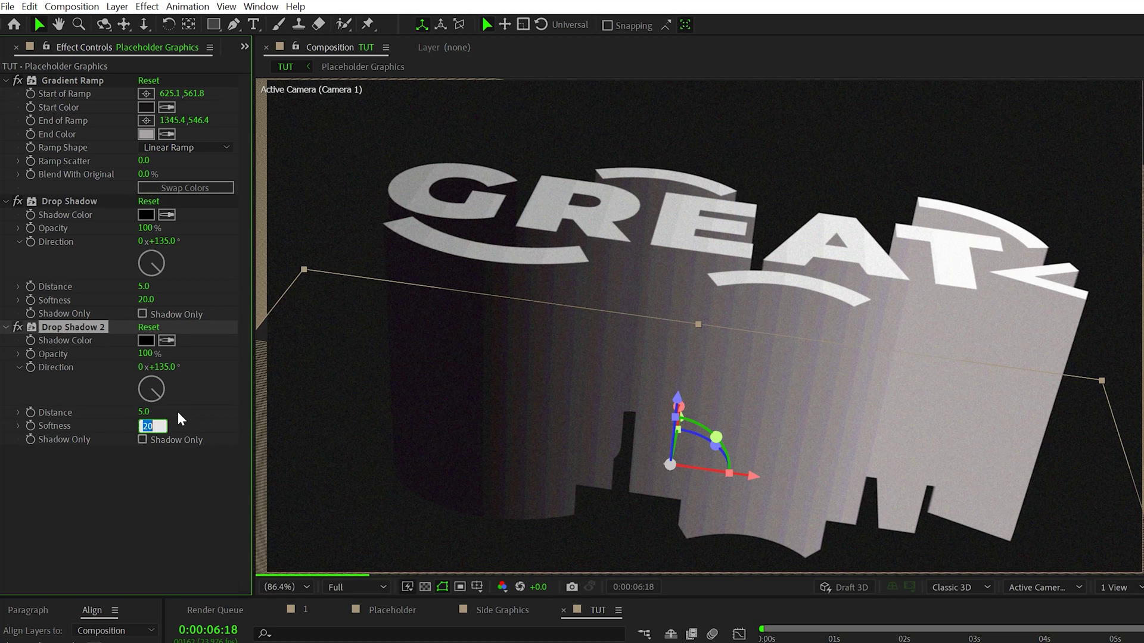
text(200)
click(187, 511)
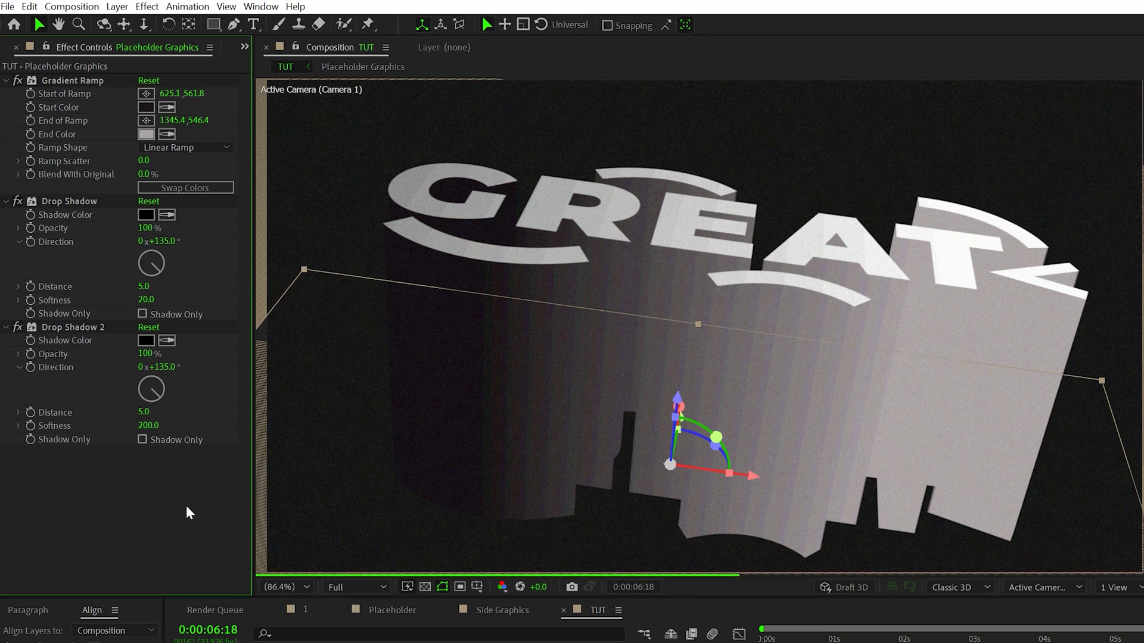